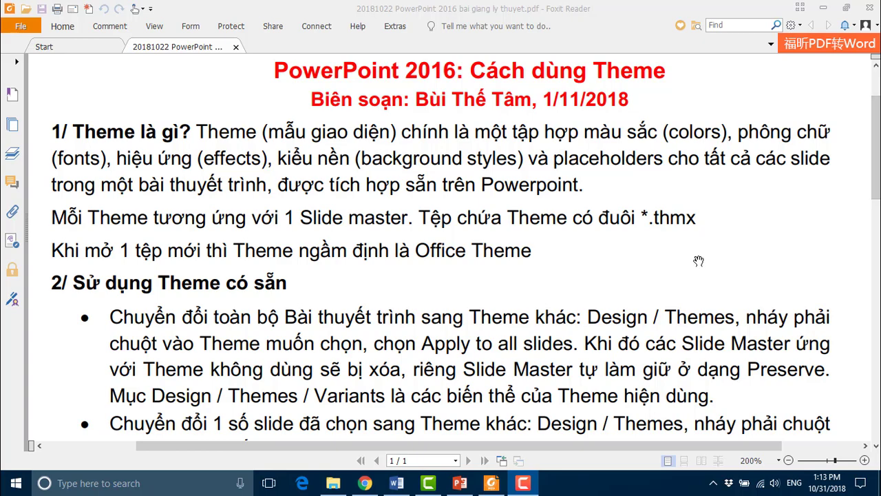
Step: Scroll the PDF notes to the passage on applying built-in themes to slides
{"action": "left_click_drag", "start_coordinate": [699, 255], "coordinate": [696, 140]}
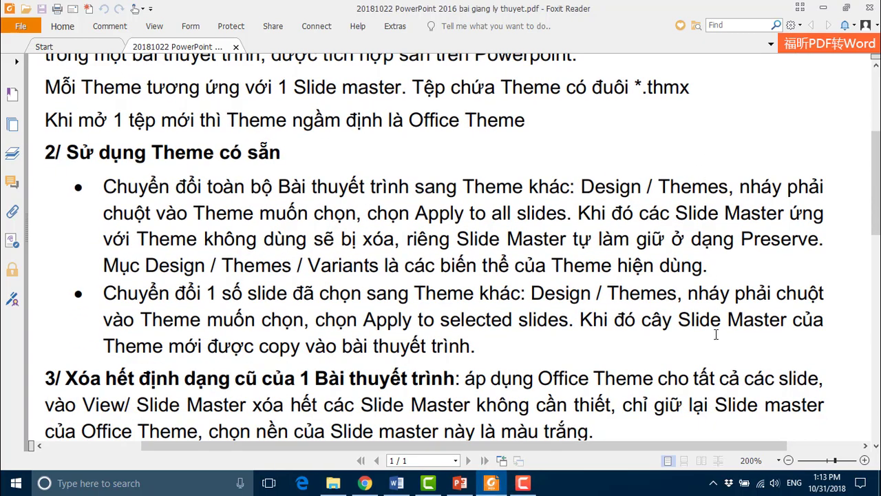
{"action": "left_click_drag", "start_coordinate": [711, 321], "coordinate": [717, 284]}
{"action": "left_click", "coordinate": [710, 266]}
{"action": "mouse_move", "coordinate": [459, 482]}
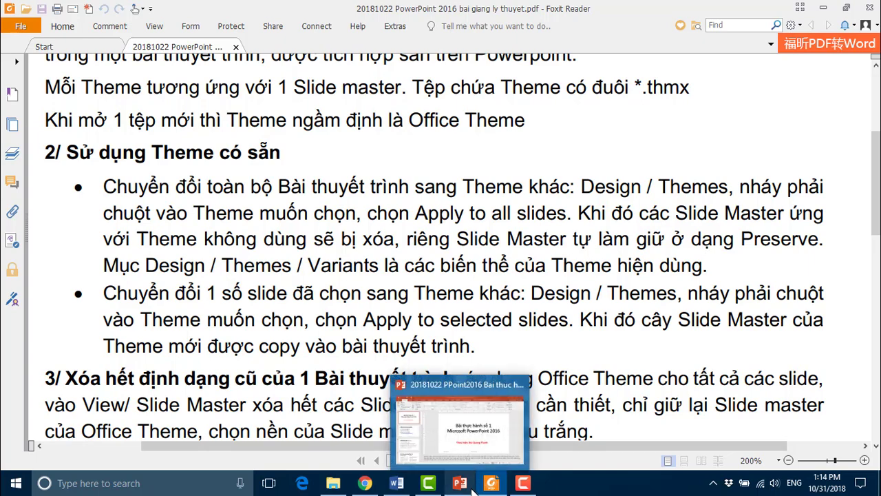
Step: Bring the 14-slide practice presentation forward and browse its slide thumbnails
{"action": "left_click", "coordinate": [456, 435]}
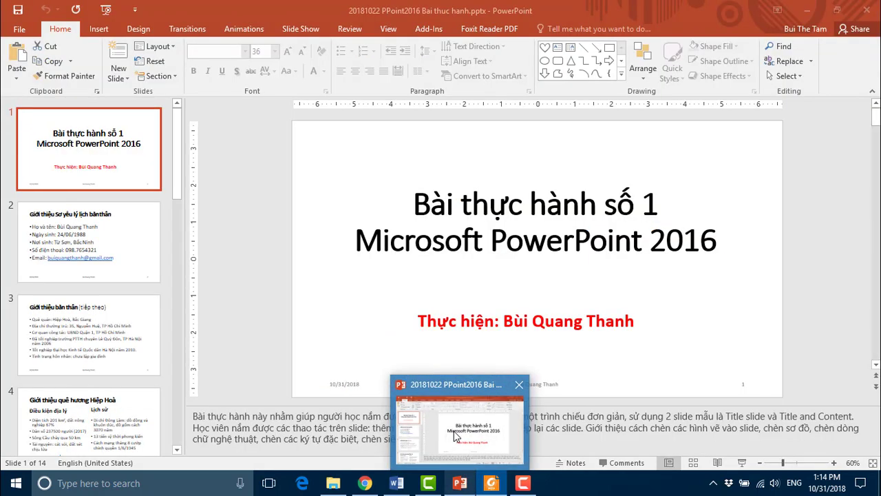
{"action": "mouse_move", "coordinate": [427, 483]}
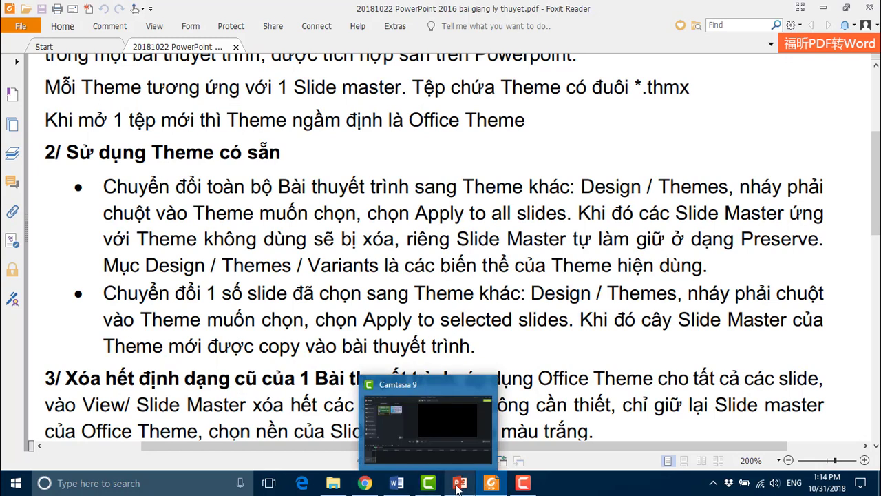
{"action": "left_click", "coordinate": [453, 446]}
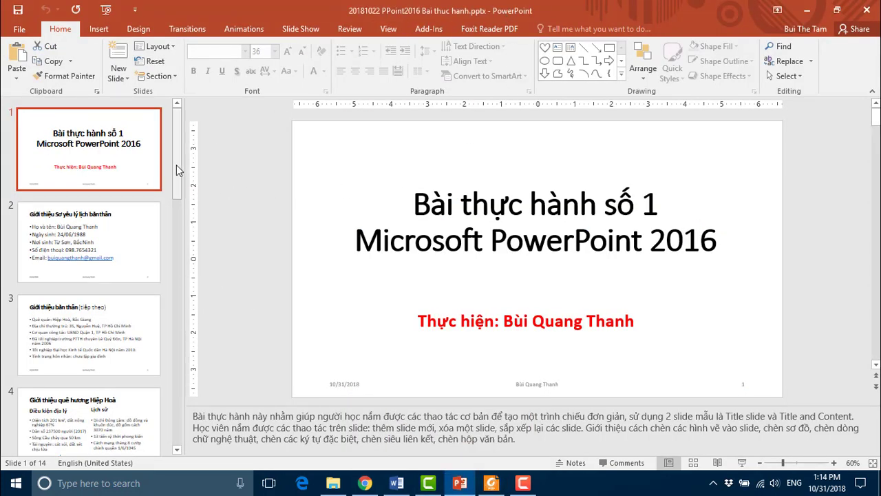
{"action": "left_click_drag", "start_coordinate": [176, 170], "coordinate": [181, 356]}
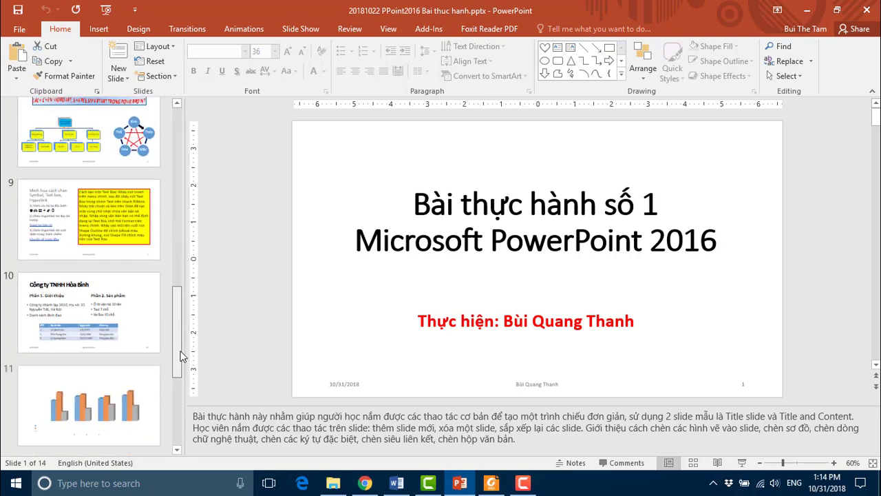
{"action": "scroll", "coordinate": [181, 356], "scroll_direction": "down", "scroll_amount": 4}
{"action": "scroll", "coordinate": [163, 238], "scroll_direction": "up", "scroll_amount": 6}
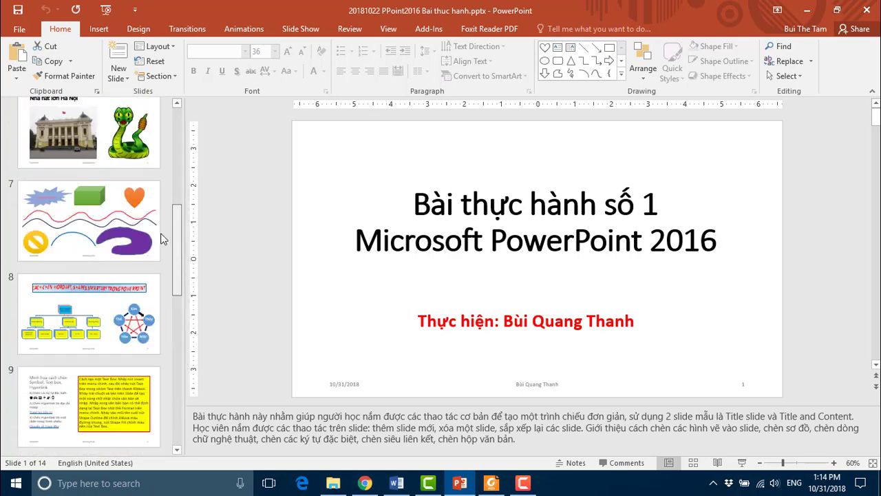
{"action": "scroll", "coordinate": [163, 238], "scroll_direction": "up", "scroll_amount": 5}
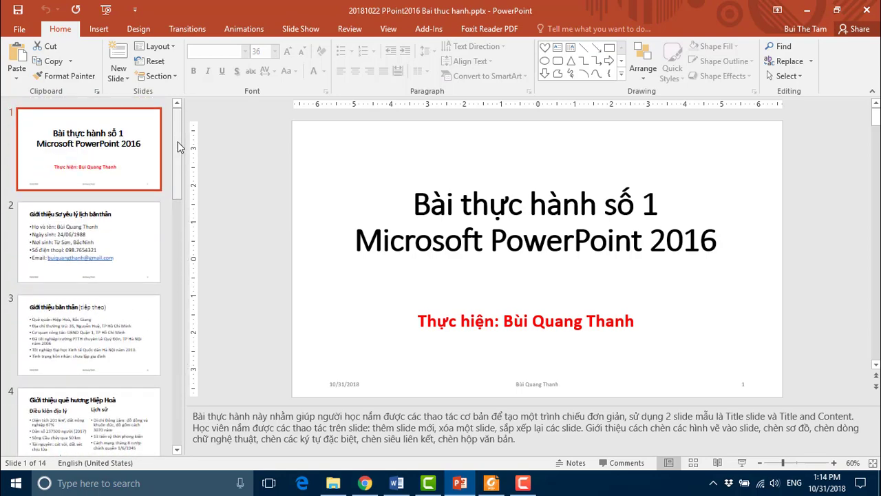
{"action": "left_click", "coordinate": [389, 29]}
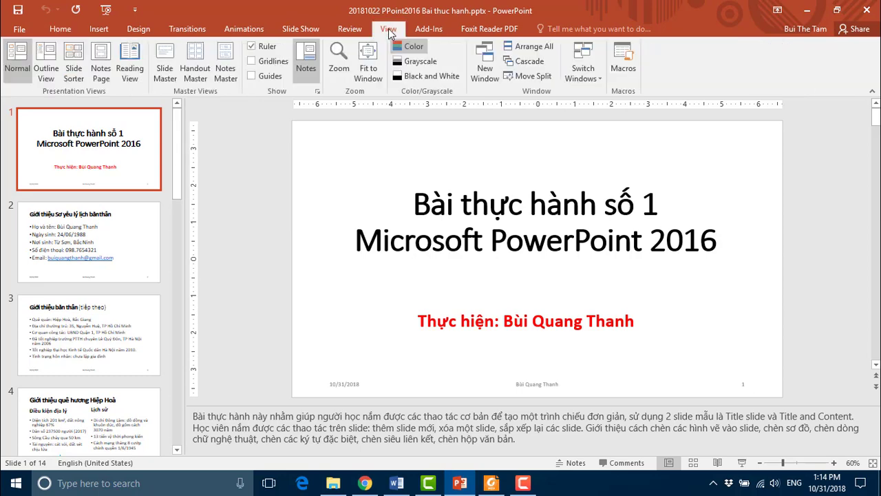
{"action": "left_click", "coordinate": [160, 73]}
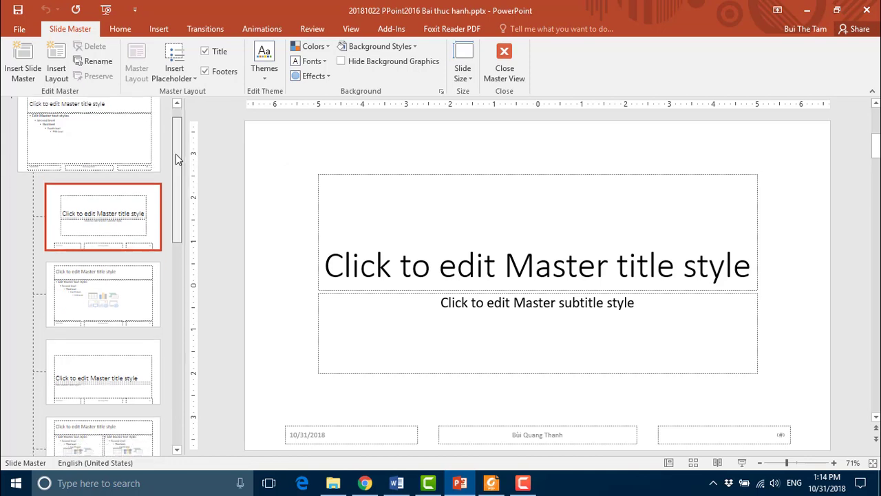
{"action": "mouse_move", "coordinate": [176, 144]}
{"action": "left_mouse_down"}
{"action": "mouse_move", "coordinate": [176, 165]}
{"action": "mouse_move", "coordinate": [177, 145]}
{"action": "left_mouse_up"}
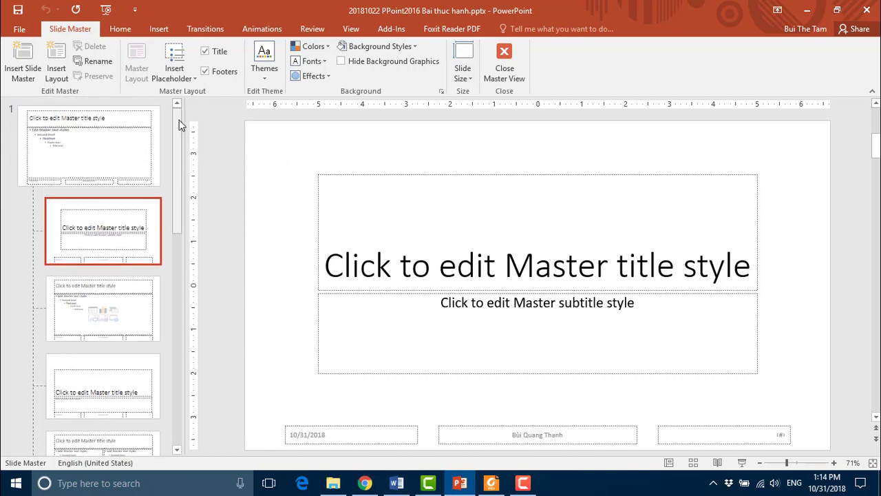
{"action": "left_click", "coordinate": [510, 58]}
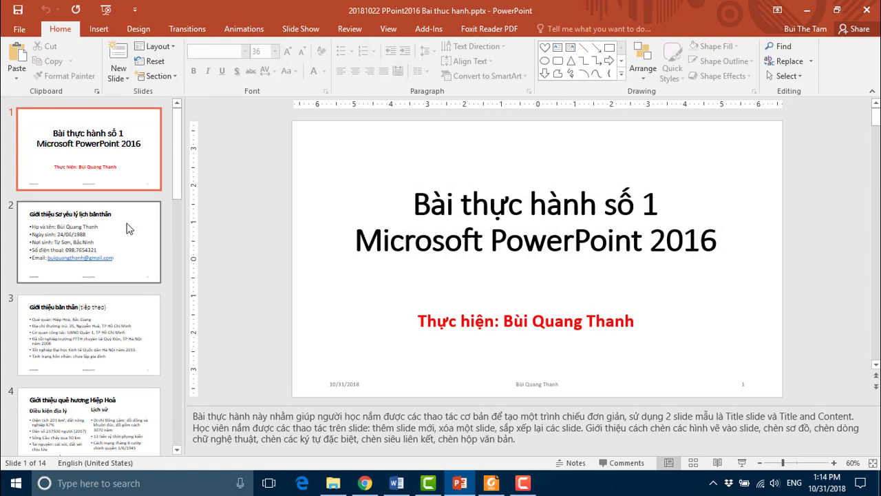
Step: Select all 14 slides, title slide through 'Thank you for watching !', with Ctrl+A
{"action": "left_click_drag", "start_coordinate": [176, 152], "coordinate": [181, 308]}
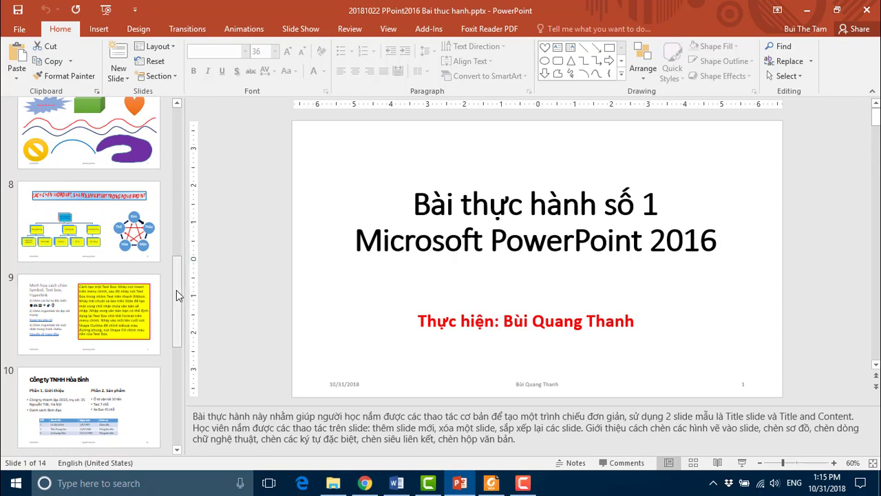
{"action": "mouse_move", "coordinate": [177, 295]}
{"action": "left_mouse_down"}
{"action": "mouse_move", "coordinate": [168, 126]}
{"action": "mouse_move", "coordinate": [180, 413]}
{"action": "left_mouse_up"}
{"action": "key", "text": "ctrl+a"}
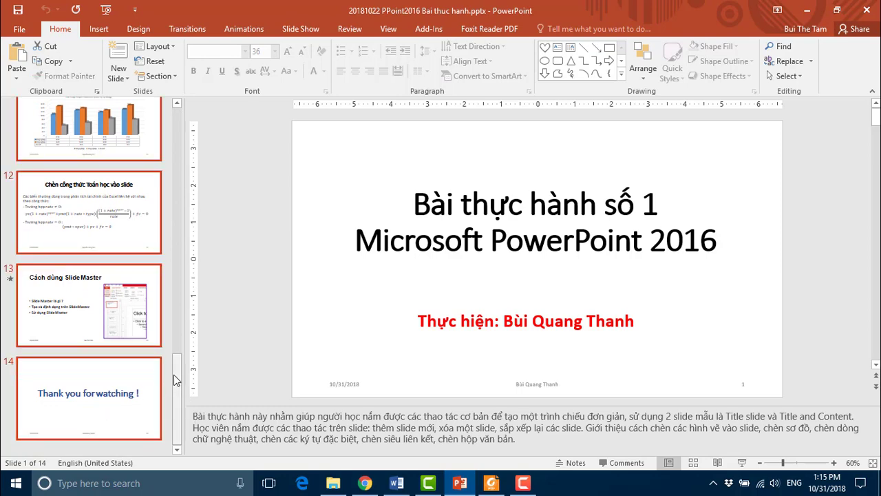
{"action": "left_click_drag", "start_coordinate": [177, 375], "coordinate": [177, 128]}
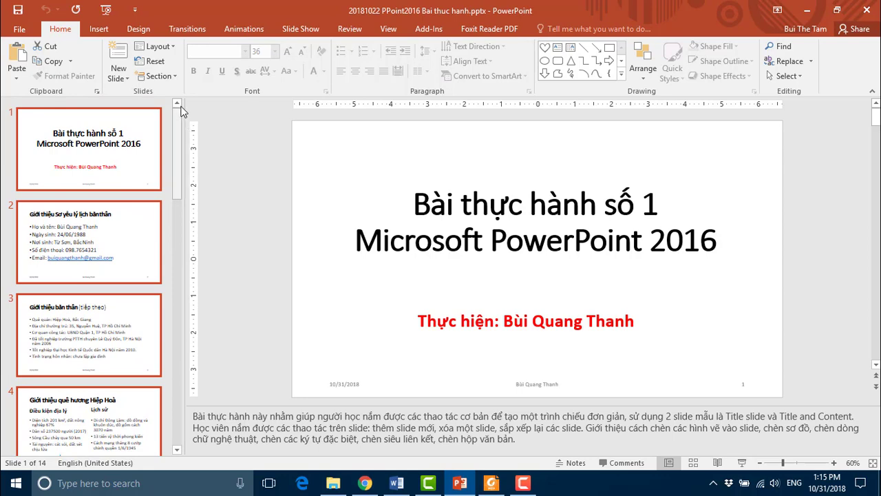
Step: Apply the Slice theme from the Design themes gallery to all 14 slides
{"action": "left_click", "coordinate": [139, 30]}
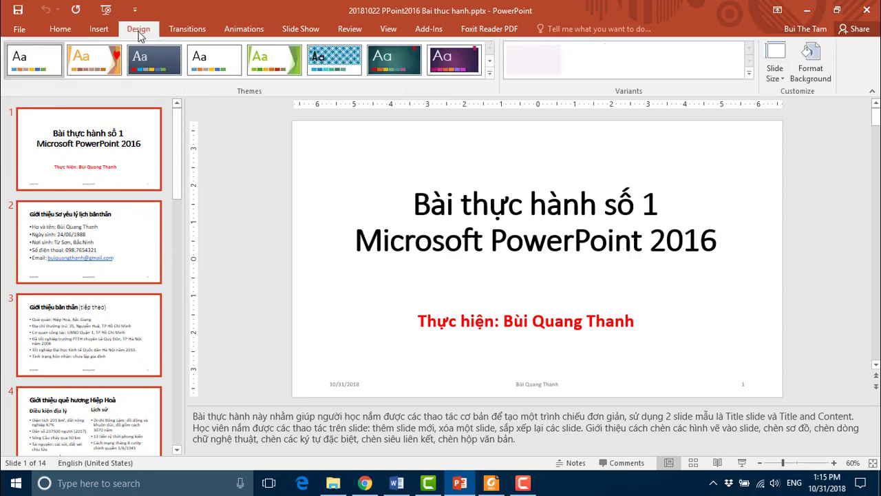
{"action": "left_click", "coordinate": [491, 75]}
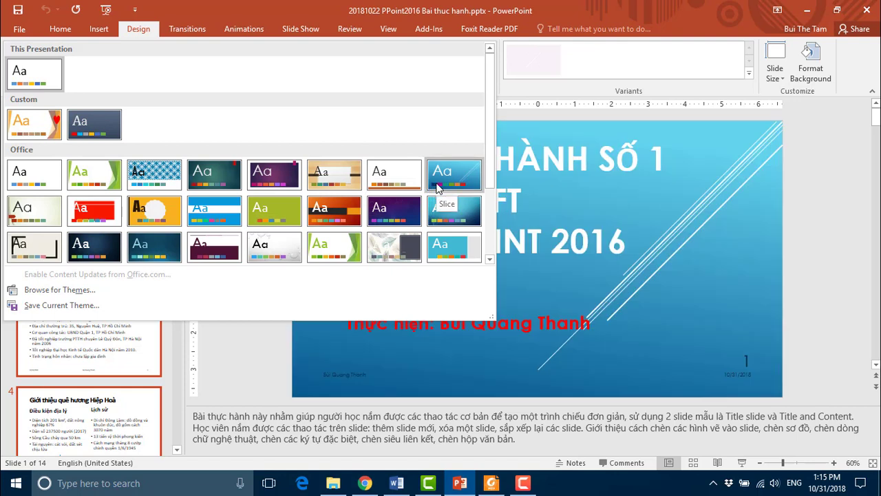
{"action": "right_click", "coordinate": [441, 180]}
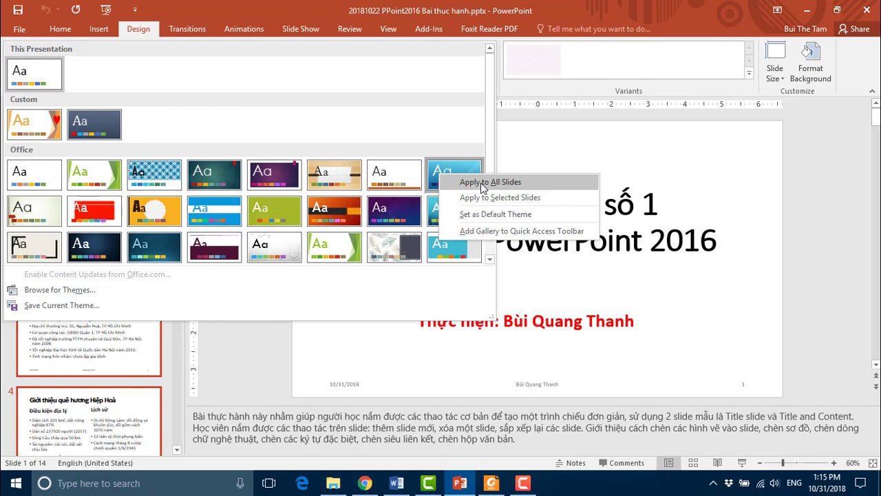
{"action": "left_click", "coordinate": [481, 183]}
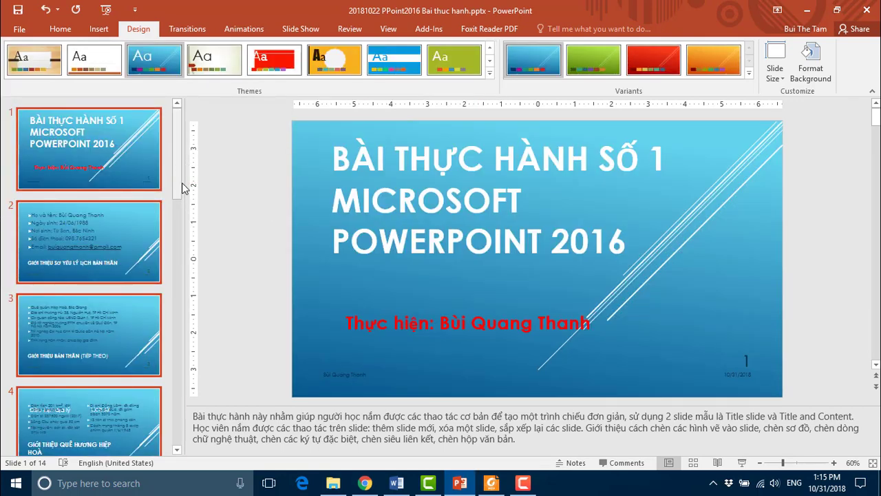
{"action": "mouse_move", "coordinate": [177, 179]}
{"action": "left_mouse_down"}
{"action": "mouse_move", "coordinate": [177, 398]}
{"action": "mouse_move", "coordinate": [176, 160]}
{"action": "left_mouse_up"}
{"action": "left_click", "coordinate": [390, 30]}
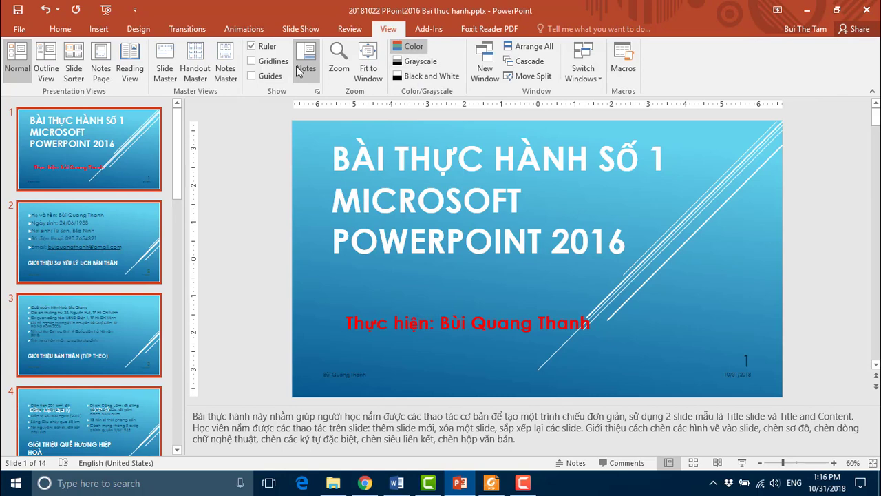
{"action": "left_click", "coordinate": [165, 68]}
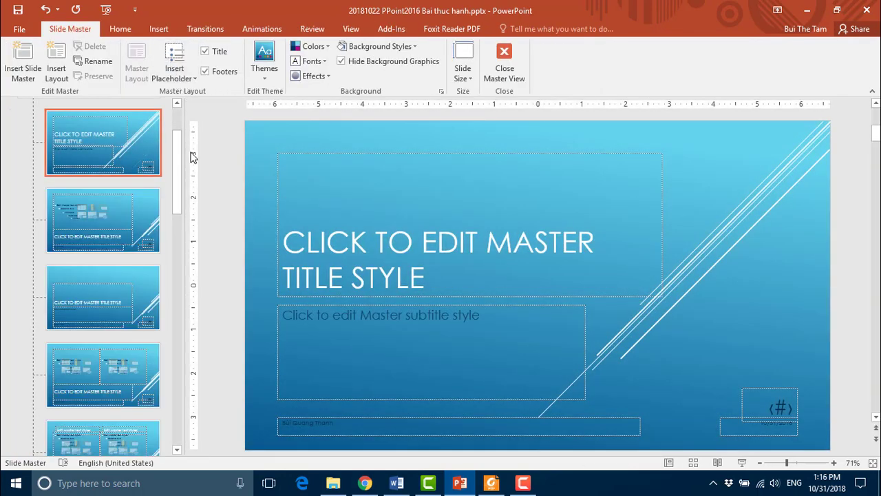
{"action": "left_click_drag", "start_coordinate": [176, 175], "coordinate": [177, 116]}
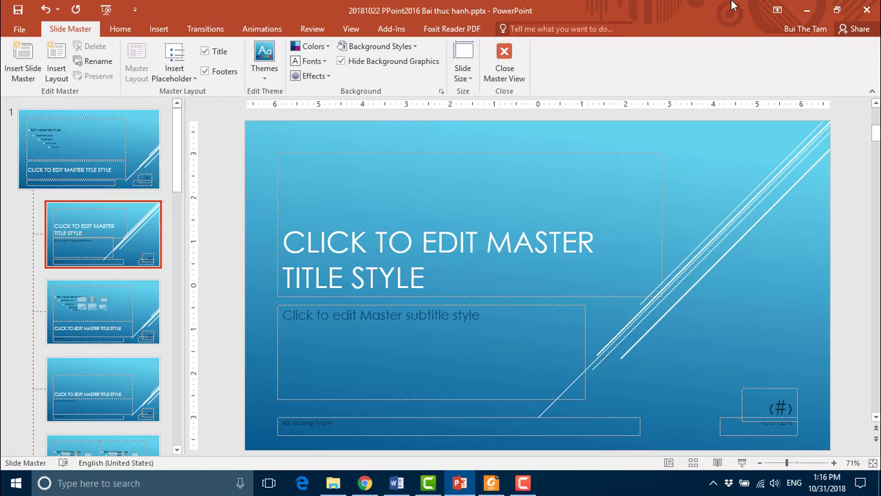
{"action": "left_click", "coordinate": [511, 62]}
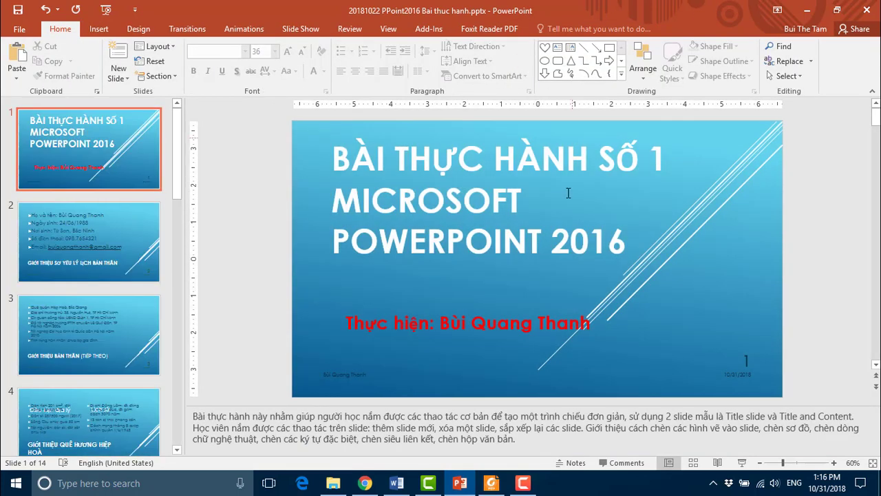
Step: Switch to the Foxit Reader notes on applying a theme to selected slides
{"action": "left_click", "coordinate": [490, 485]}
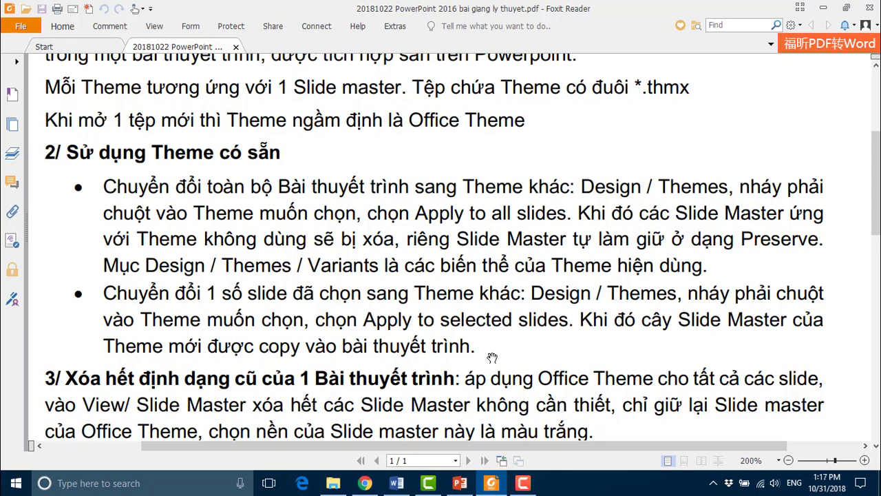
{"action": "mouse_move", "coordinate": [459, 483]}
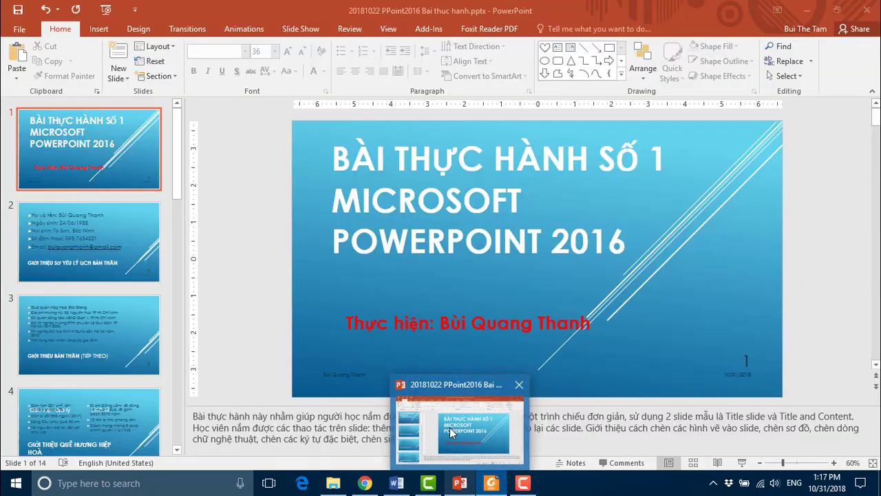
Step: Back in PowerPoint, select slides 12 through 14
{"action": "left_click", "coordinate": [453, 432]}
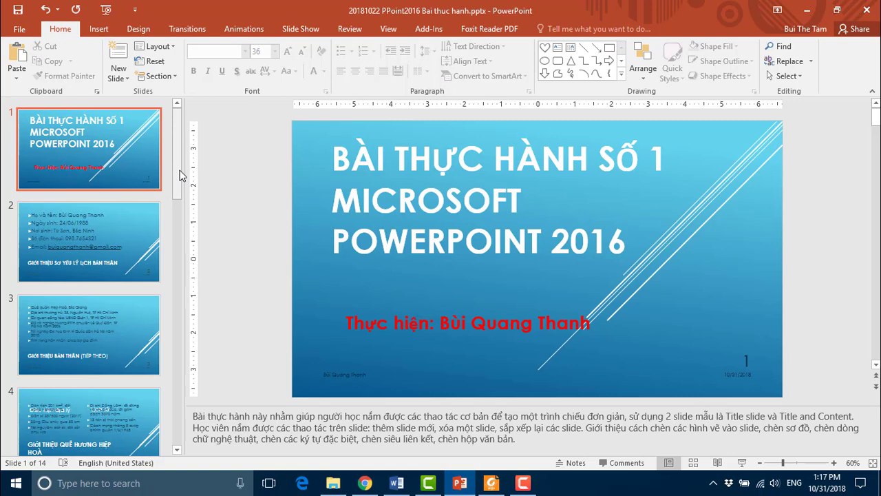
{"action": "left_click_drag", "start_coordinate": [180, 175], "coordinate": [175, 433]}
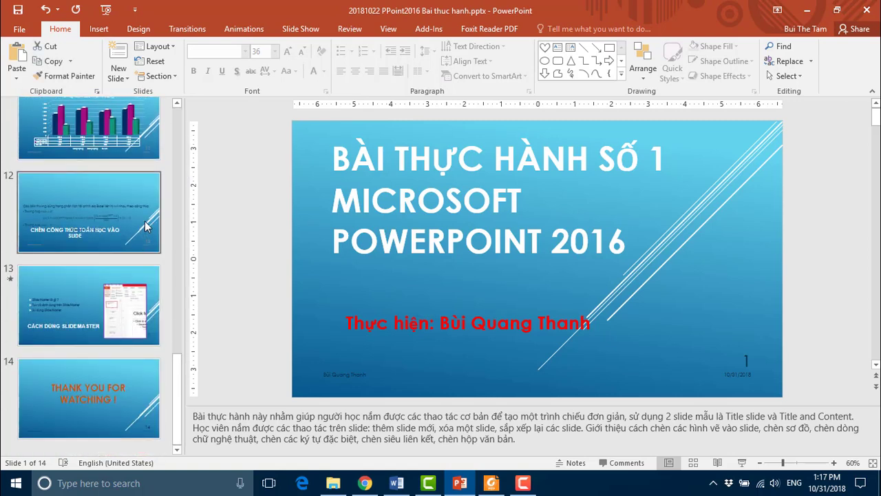
{"action": "left_click", "coordinate": [119, 193]}
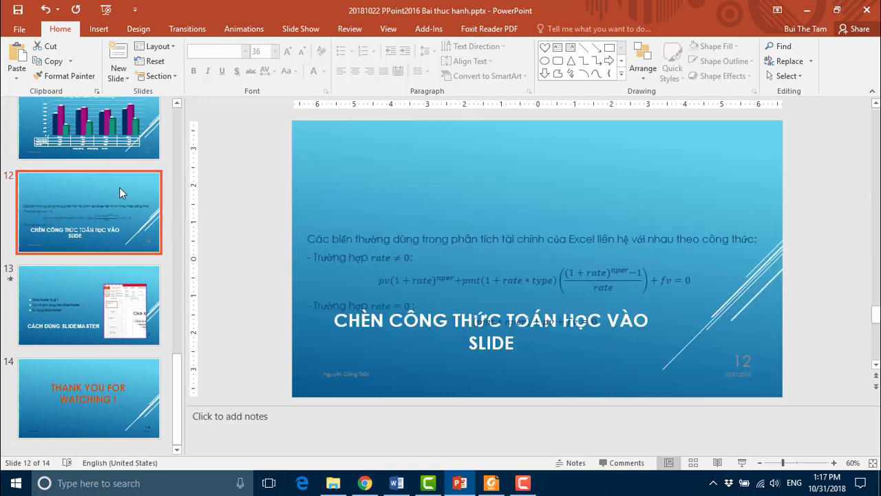
{"action": "left_click", "coordinate": [128, 388], "text": "shift"}
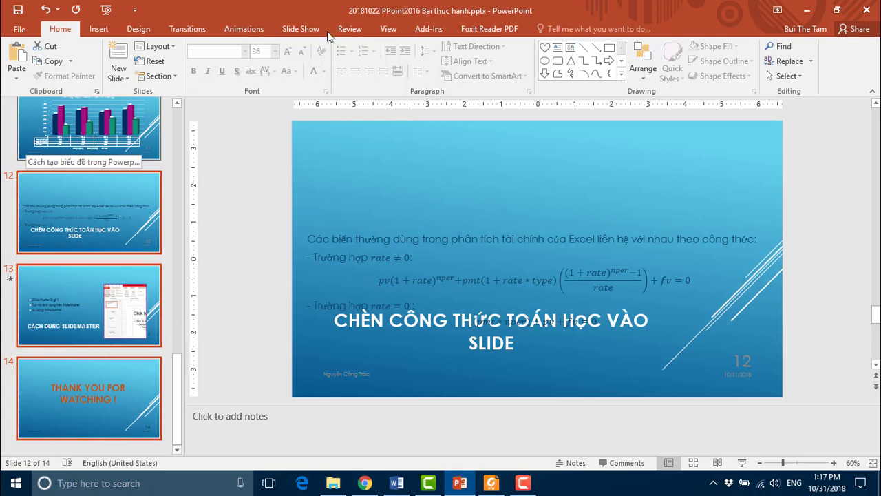
Step: Expand the full Design themes gallery to choose a theme for those slides
{"action": "left_click", "coordinate": [138, 29]}
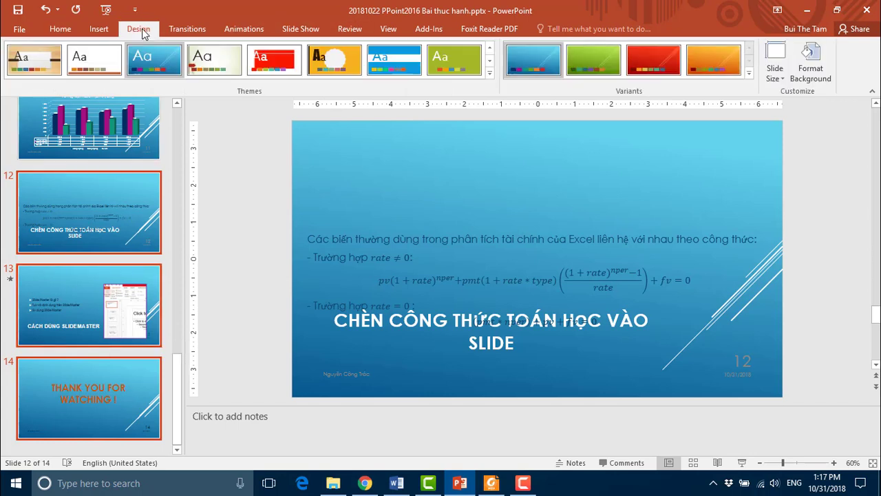
{"action": "left_click", "coordinate": [750, 73]}
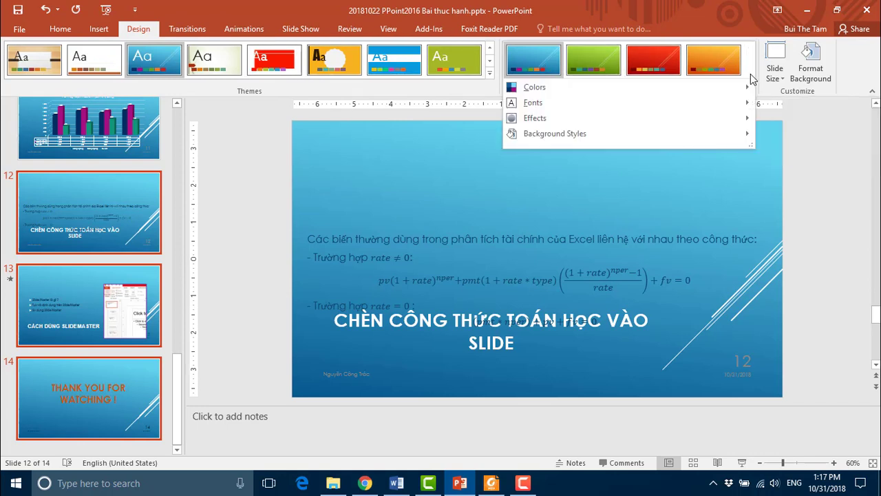
{"action": "left_click", "coordinate": [491, 73]}
{"action": "left_click_drag", "start_coordinate": [490, 165], "coordinate": [488, 246]}
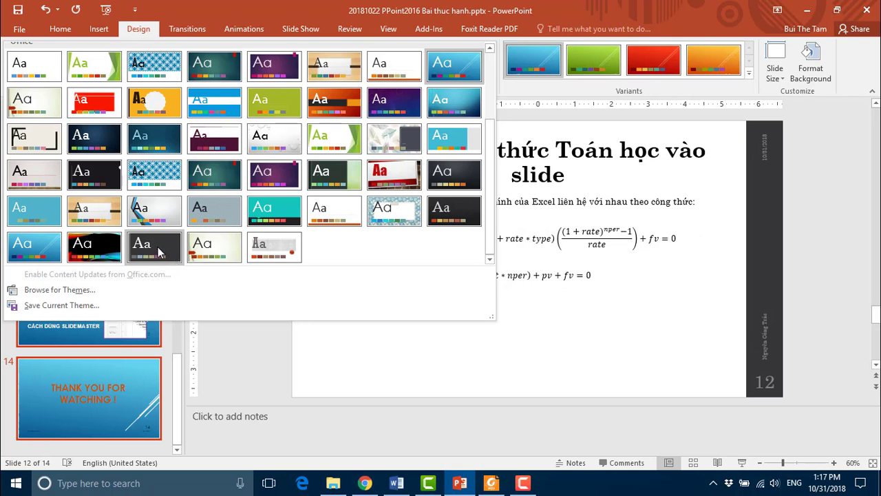
Step: Apply the dark-sidebar theme to slides 12–14 only and check each of those slides
{"action": "right_click", "coordinate": [159, 252]}
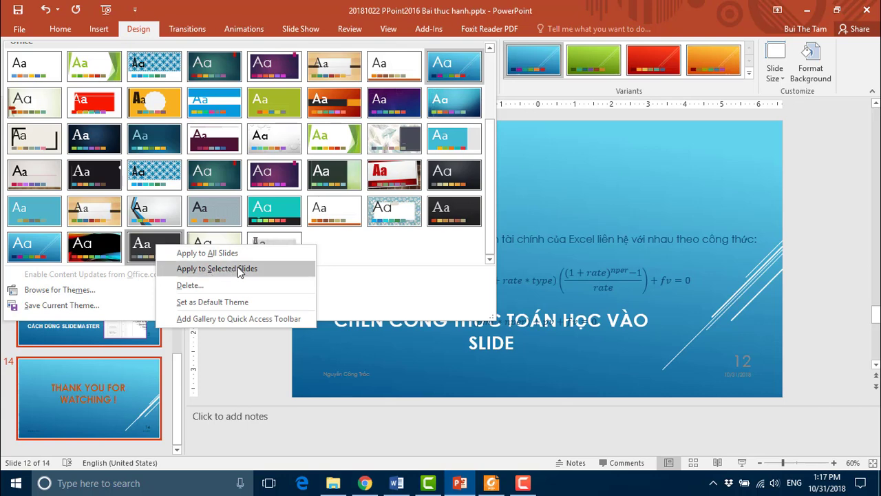
{"action": "left_click", "coordinate": [238, 268]}
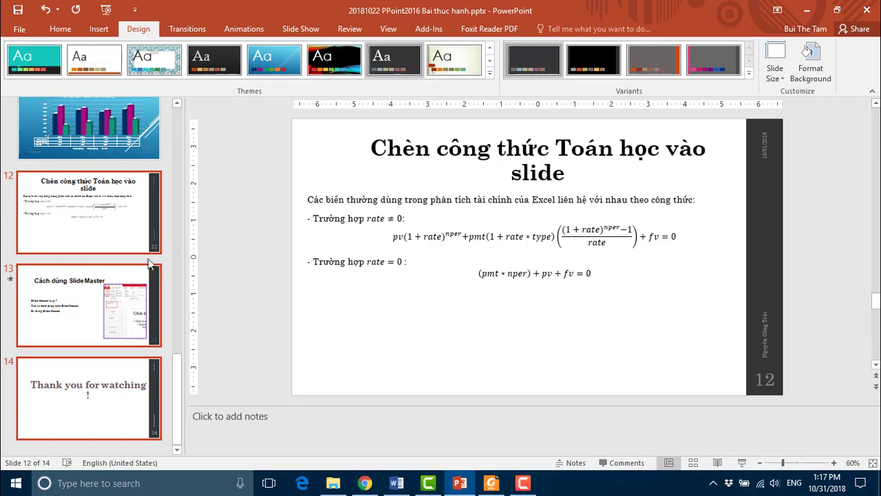
{"action": "left_click", "coordinate": [81, 221]}
{"action": "left_click", "coordinate": [93, 304]}
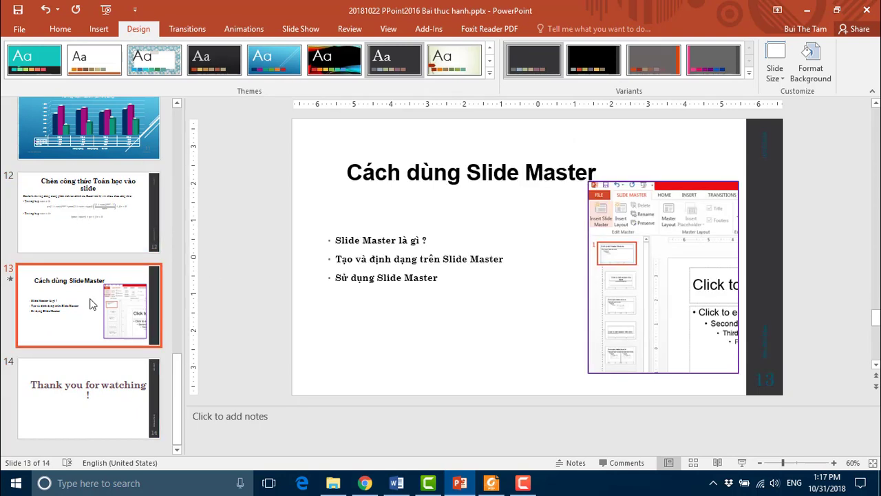
{"action": "left_click", "coordinate": [115, 393]}
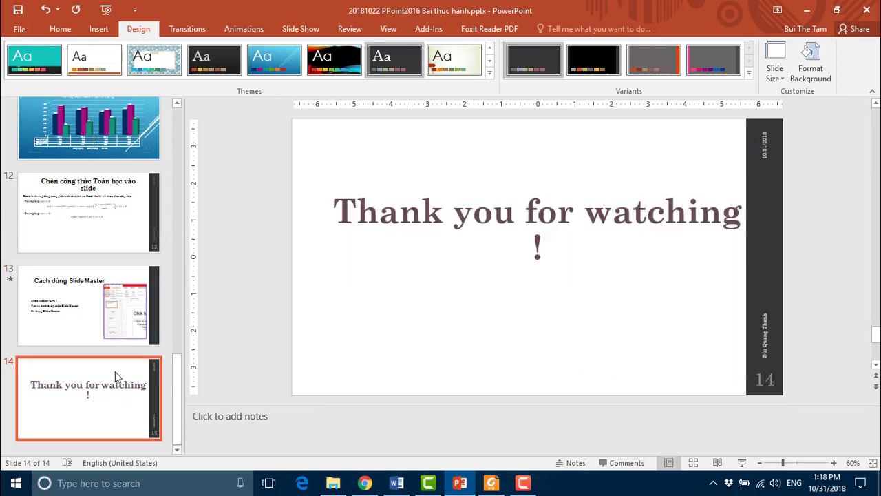
{"action": "left_click", "coordinate": [86, 211]}
{"action": "left_click", "coordinate": [110, 296]}
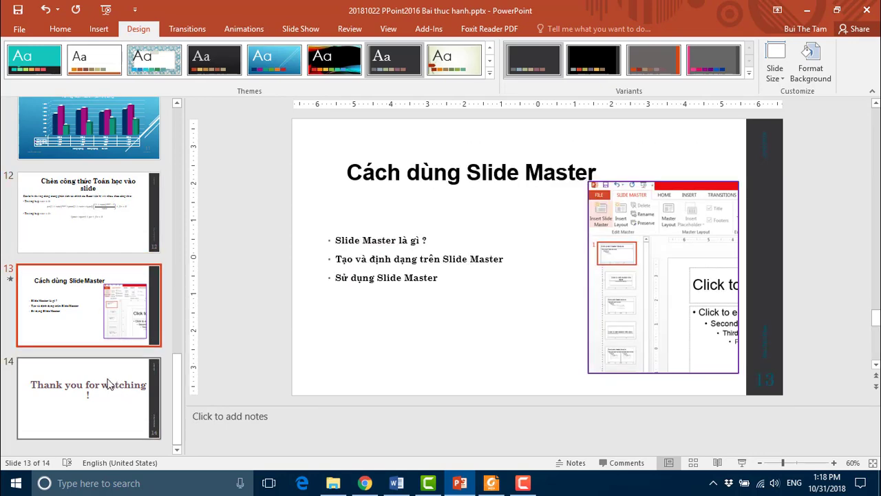
{"action": "left_click", "coordinate": [113, 394]}
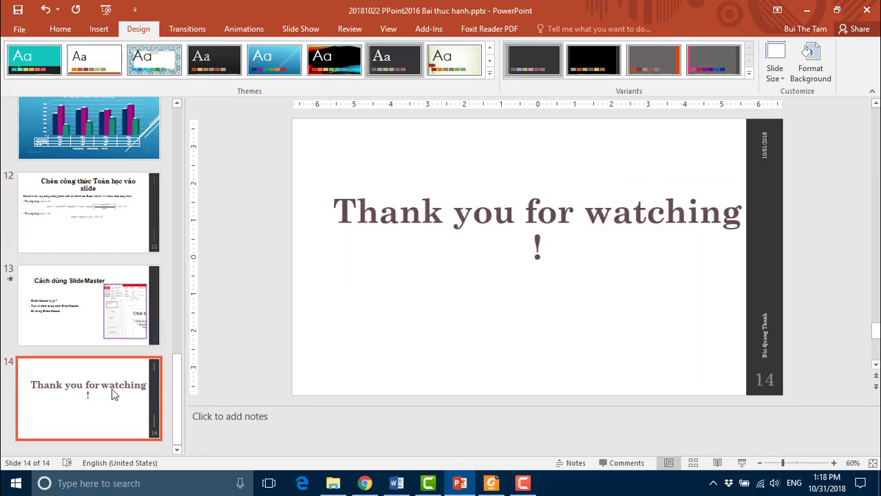
{"action": "left_click", "coordinate": [68, 225]}
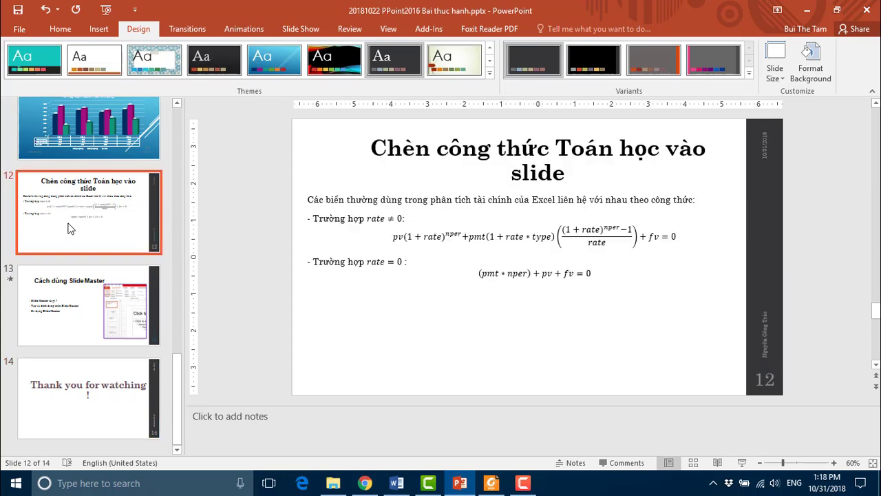
{"action": "left_click", "coordinate": [113, 392], "text": "shift"}
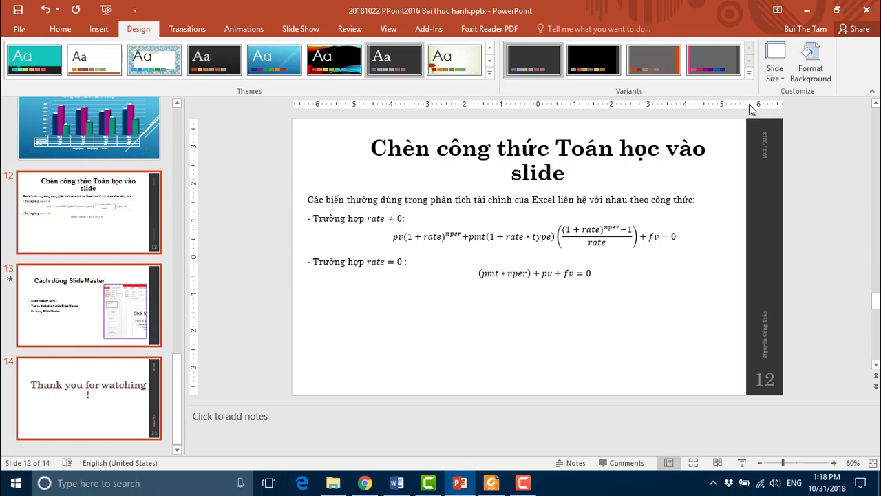
{"action": "left_click", "coordinate": [749, 74]}
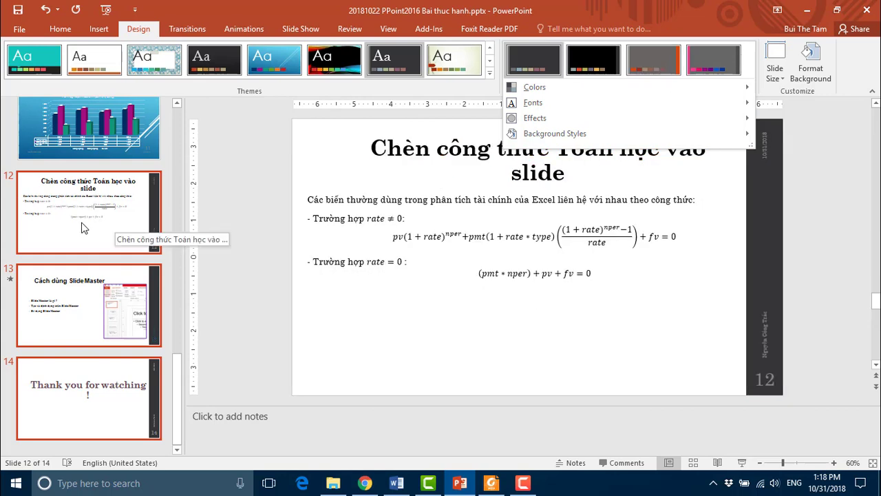
{"action": "left_click", "coordinate": [243, 143]}
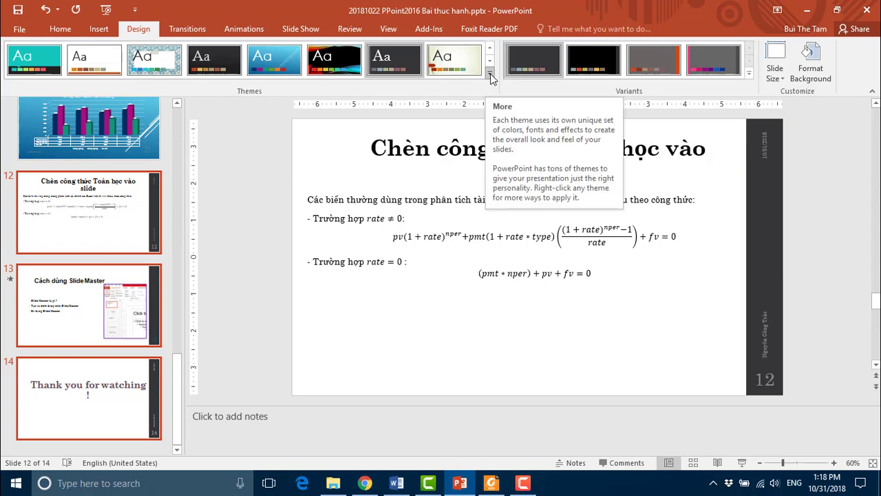
{"action": "left_click", "coordinate": [381, 28]}
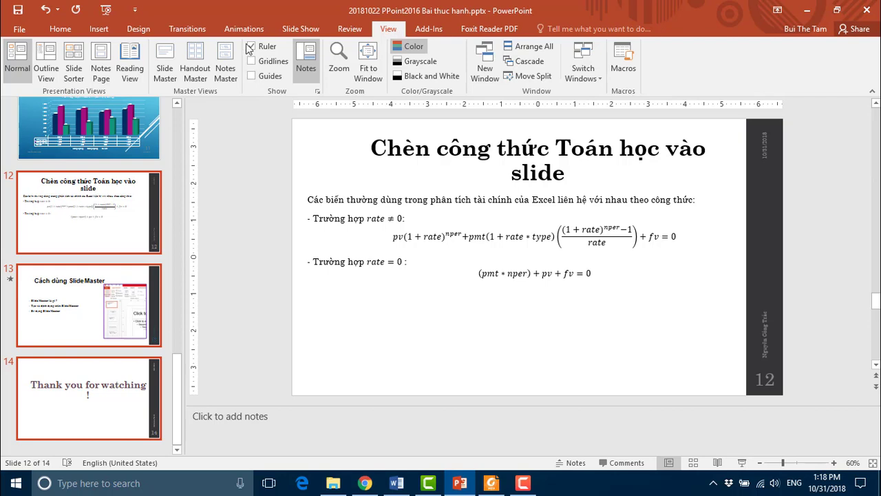
{"action": "left_click", "coordinate": [128, 31]}
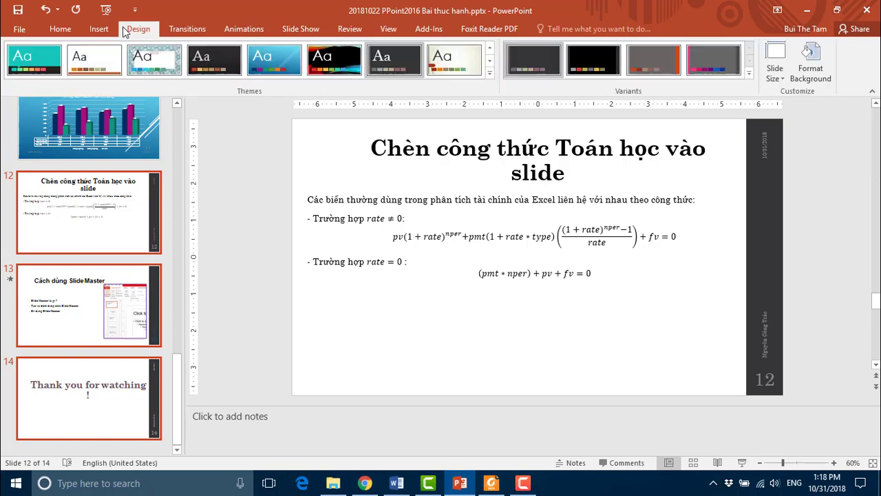
Step: Confirm Slice covers slides 1–11 and View slides 12–14, then show the View ribbon
{"action": "left_click", "coordinate": [490, 72]}
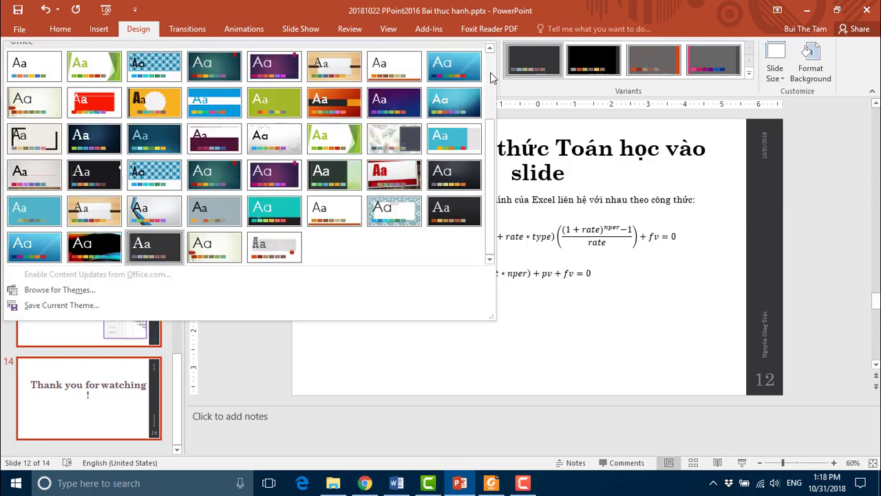
{"action": "left_click_drag", "start_coordinate": [490, 152], "coordinate": [491, 81]}
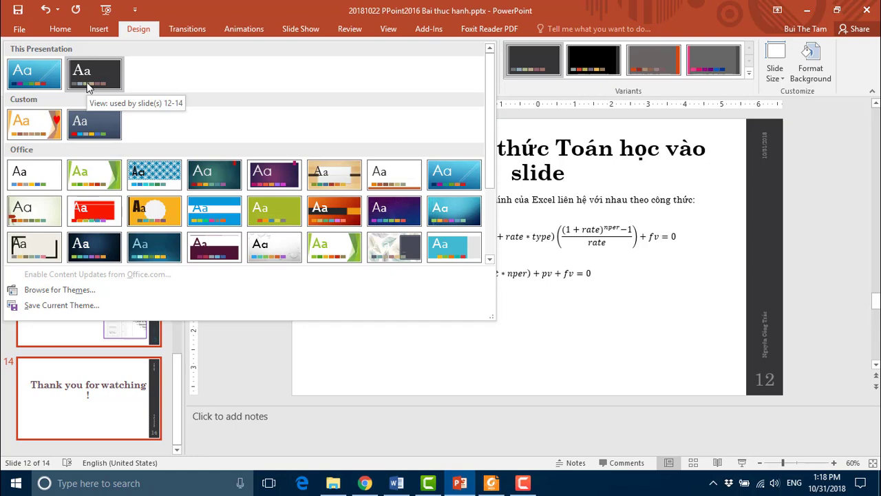
{"action": "left_click", "coordinate": [389, 30]}
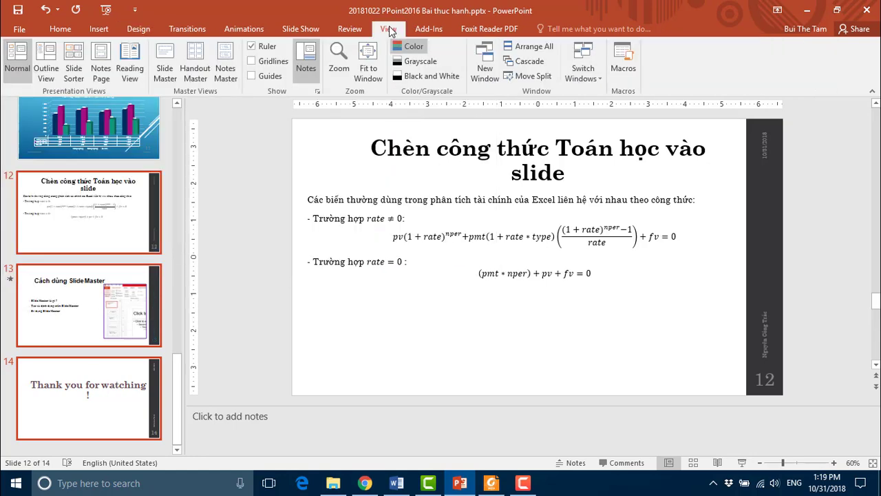
{"action": "left_click", "coordinate": [166, 82]}
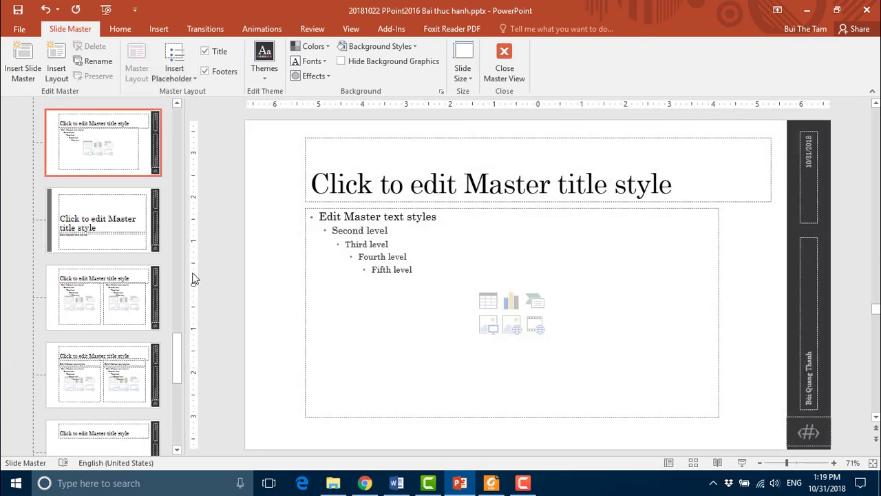
{"action": "mouse_move", "coordinate": [174, 359]}
{"action": "left_mouse_down"}
{"action": "mouse_move", "coordinate": [184, 288]}
{"action": "mouse_move", "coordinate": [183, 103]}
{"action": "left_mouse_up"}
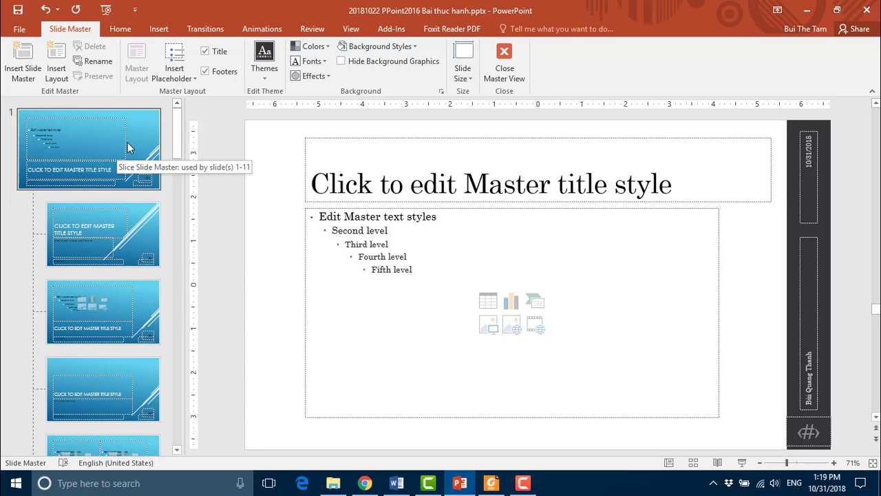
{"action": "left_click_drag", "start_coordinate": [175, 146], "coordinate": [182, 338]}
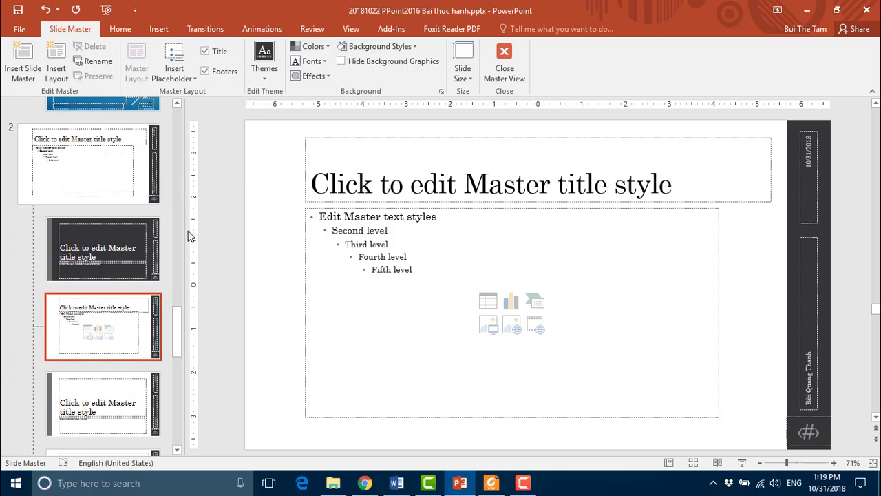
{"action": "left_click_drag", "start_coordinate": [179, 329], "coordinate": [177, 420]}
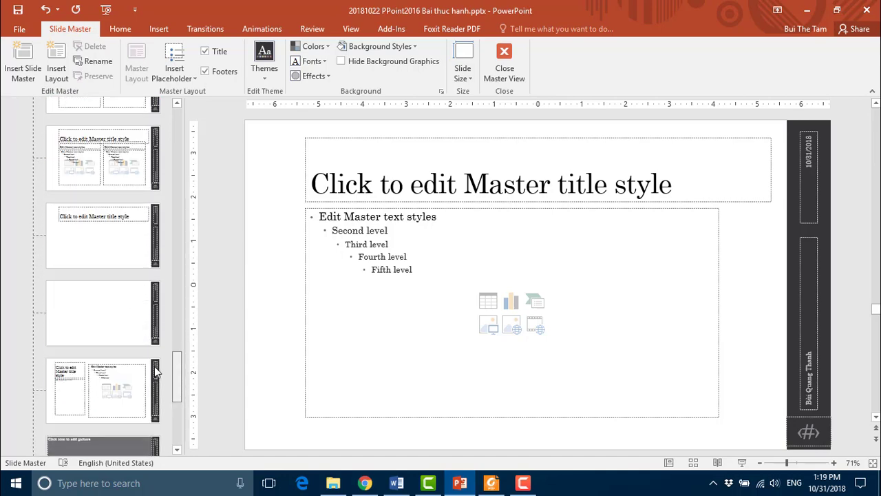
{"action": "mouse_move", "coordinate": [177, 420]}
{"action": "left_mouse_down"}
{"action": "mouse_move", "coordinate": [162, 220]}
{"action": "mouse_move", "coordinate": [179, 150]}
{"action": "left_mouse_up"}
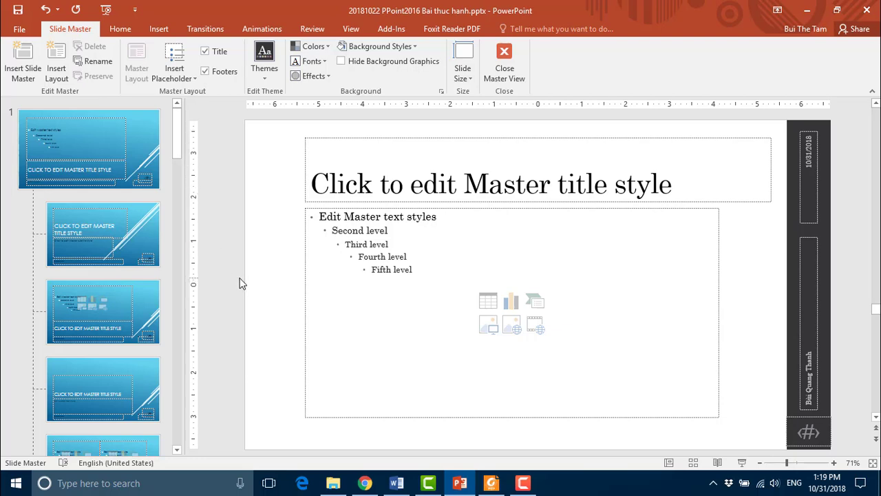
{"action": "left_click", "coordinate": [504, 62]}
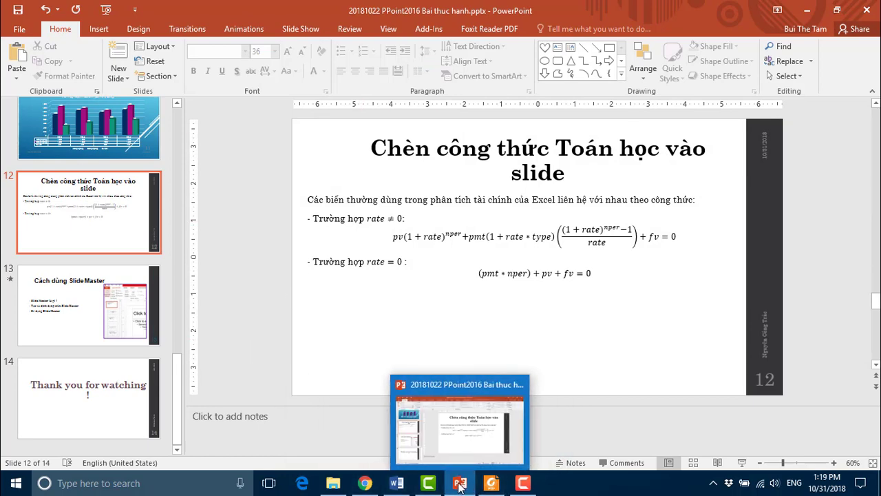
{"action": "left_click", "coordinate": [484, 448]}
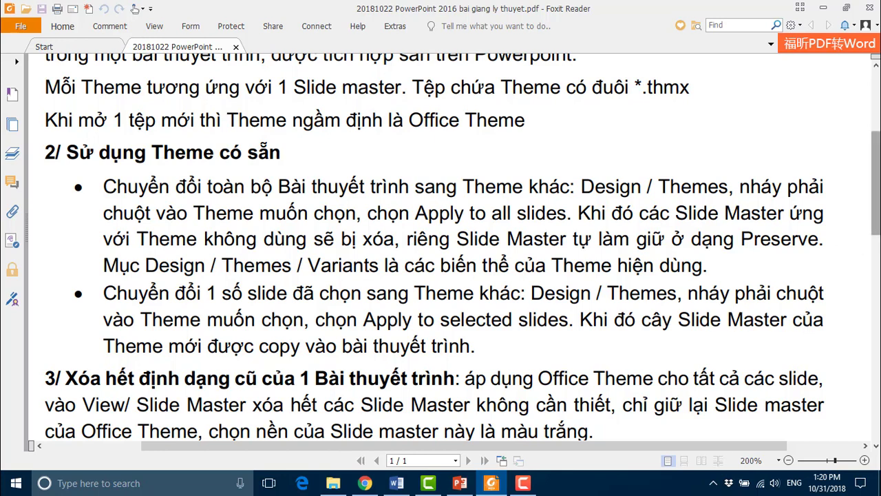
{"action": "left_click_drag", "start_coordinate": [878, 206], "coordinate": [878, 220]}
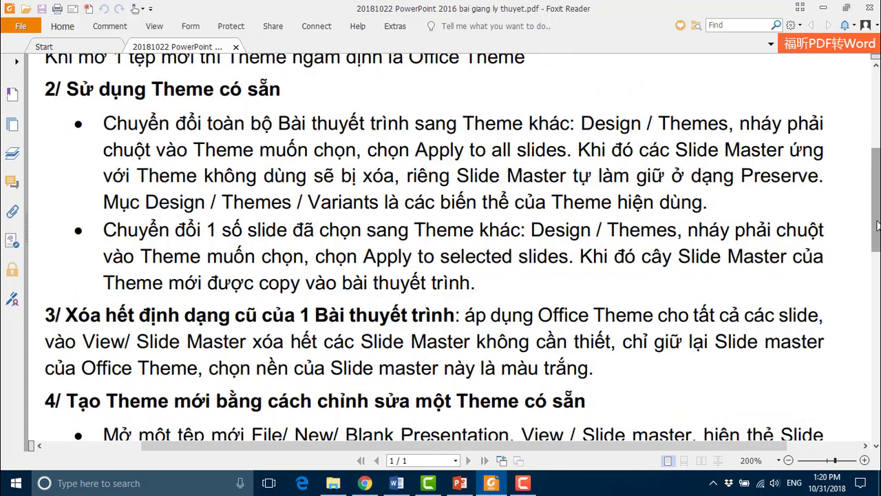
{"action": "mouse_move", "coordinate": [635, 379]}
{"action": "left_mouse_down"}
{"action": "mouse_move", "coordinate": [639, 146]}
{"action": "mouse_move", "coordinate": [640, 171]}
{"action": "left_mouse_up"}
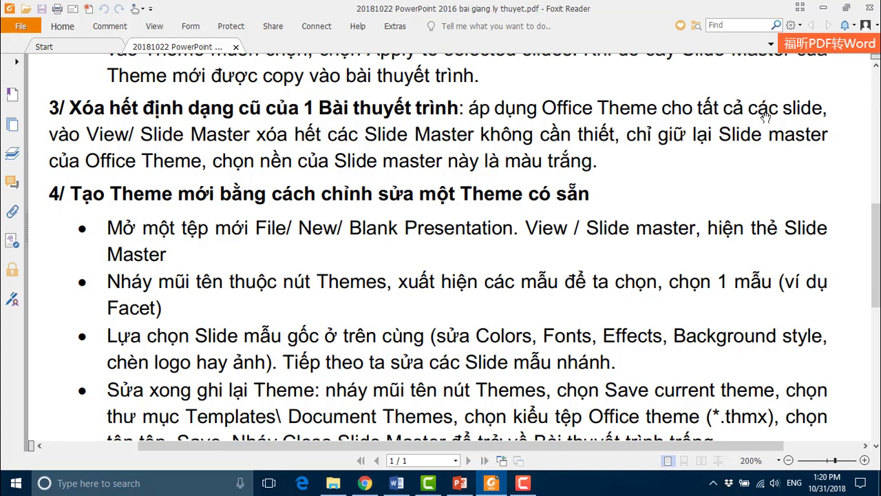
{"action": "mouse_move", "coordinate": [459, 483]}
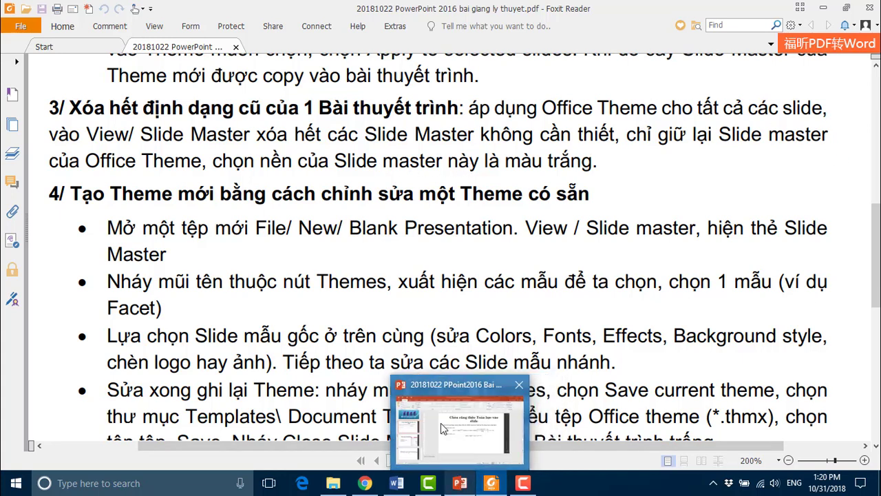
{"action": "left_click", "coordinate": [440, 423]}
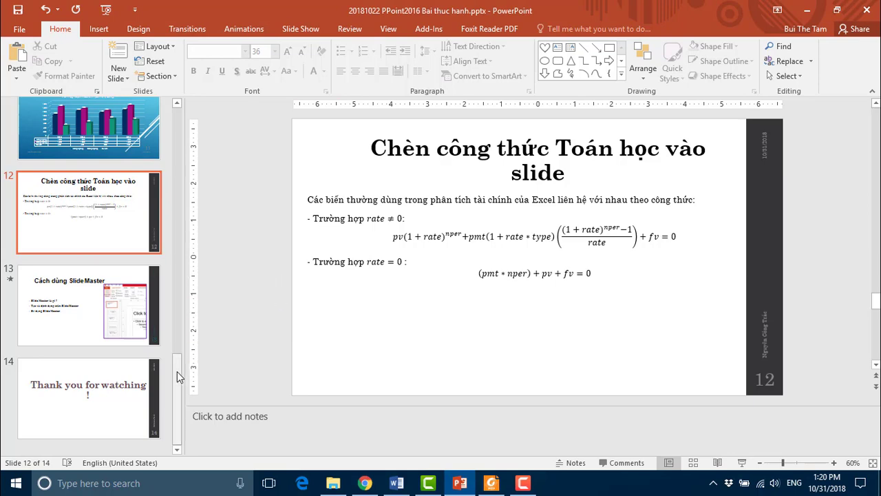
Step: Select all 14 slides from slide 1 and expand the full Design themes gallery
{"action": "left_click_drag", "start_coordinate": [177, 371], "coordinate": [186, 102]}
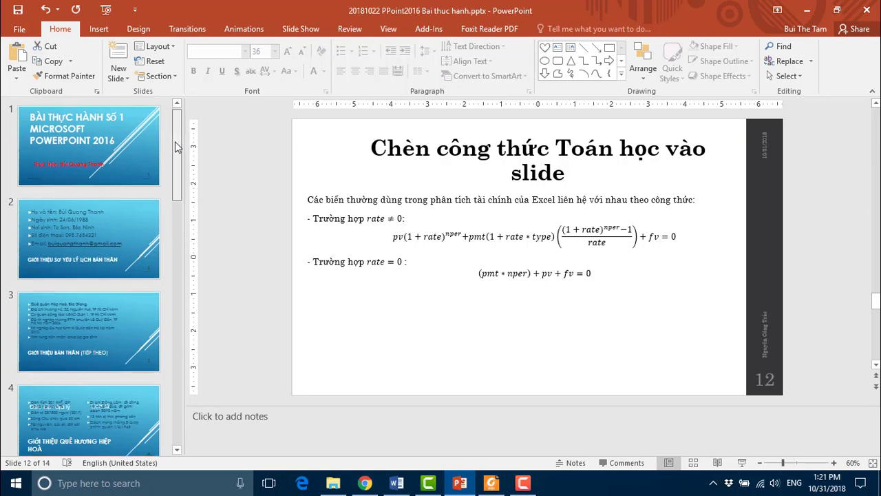
{"action": "mouse_move", "coordinate": [176, 143]}
{"action": "left_mouse_down"}
{"action": "mouse_move", "coordinate": [189, 164]}
{"action": "mouse_move", "coordinate": [180, 136]}
{"action": "left_mouse_up"}
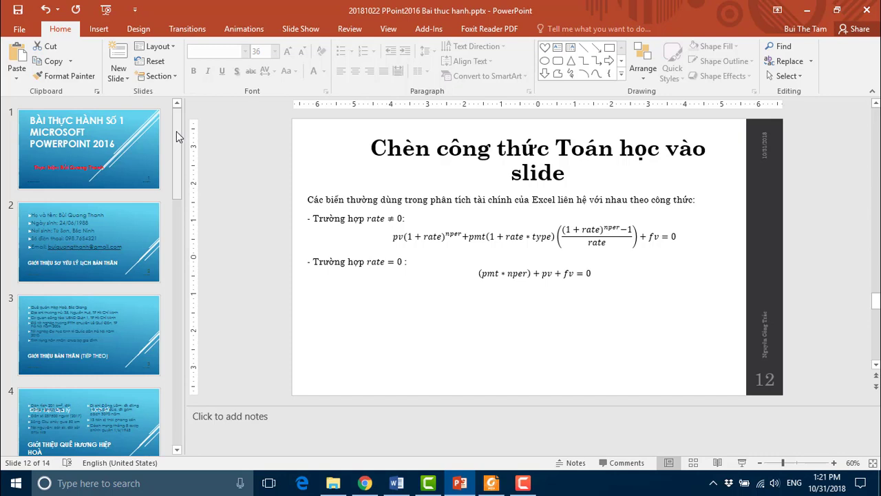
{"action": "left_click", "coordinate": [119, 143]}
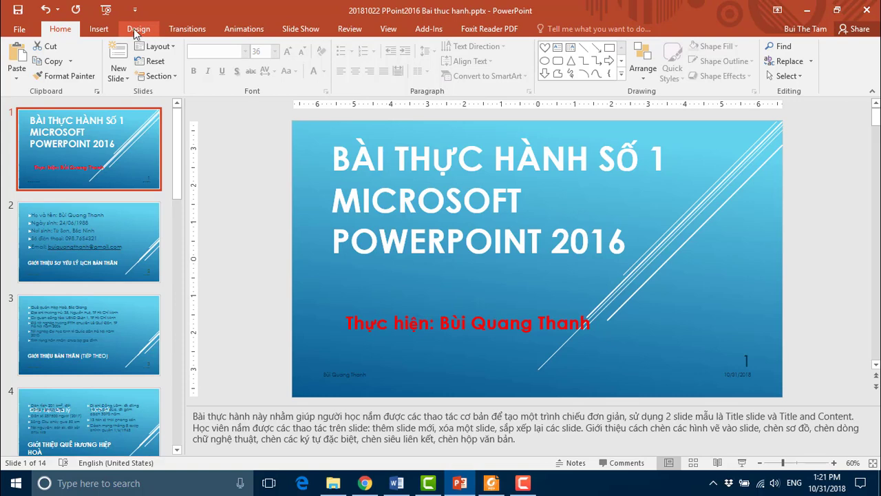
{"action": "mouse_move", "coordinate": [175, 164]}
{"action": "left_mouse_down"}
{"action": "mouse_move", "coordinate": [193, 379]}
{"action": "mouse_move", "coordinate": [187, 450]}
{"action": "left_mouse_up"}
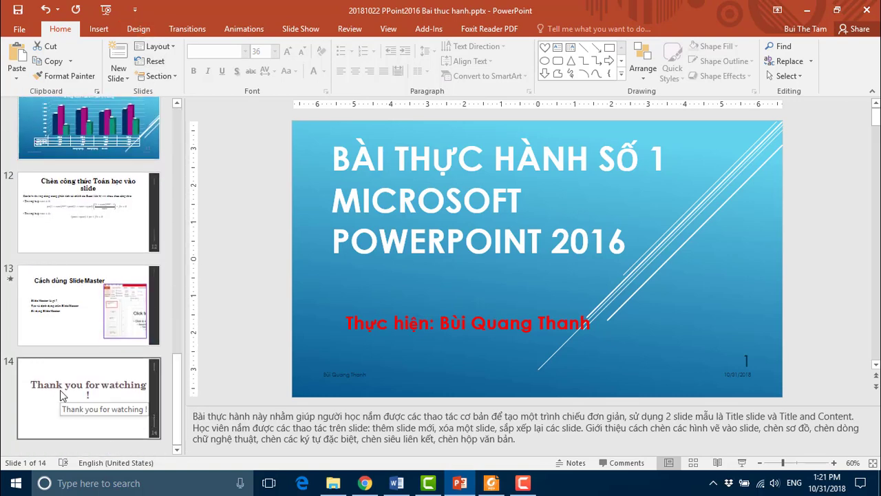
{"action": "key", "text": "ctrl+a"}
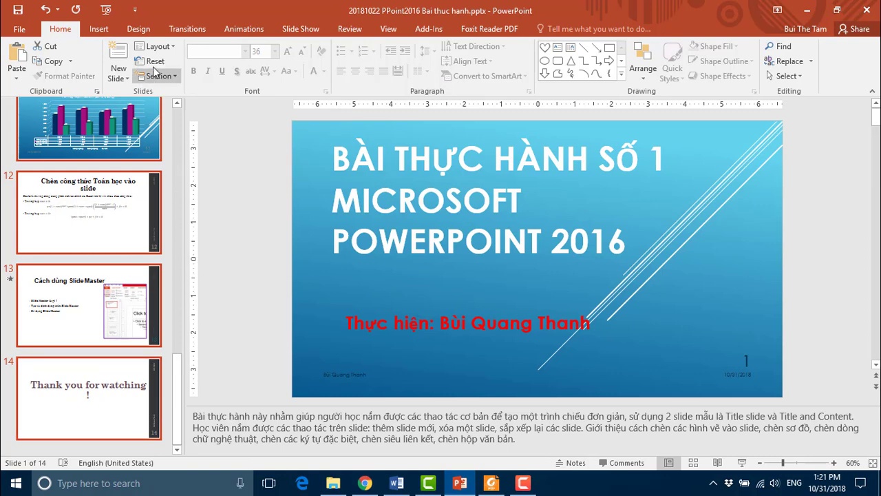
{"action": "left_click", "coordinate": [138, 29]}
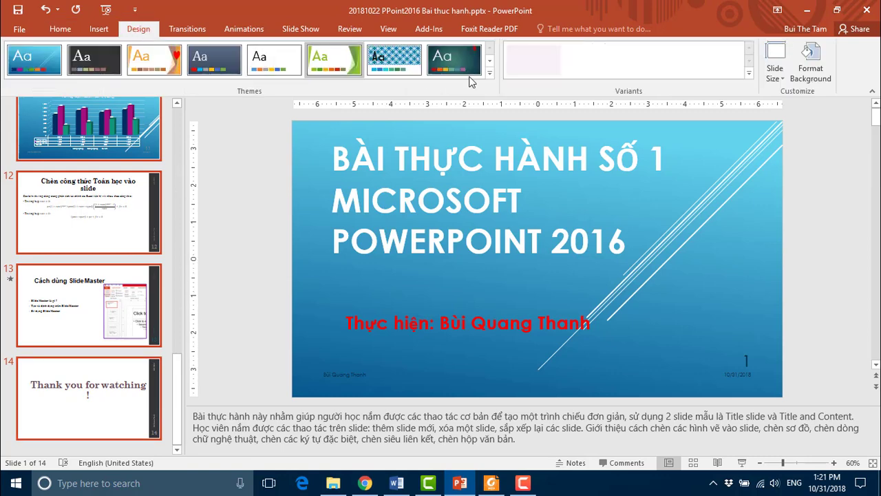
{"action": "left_click", "coordinate": [490, 74]}
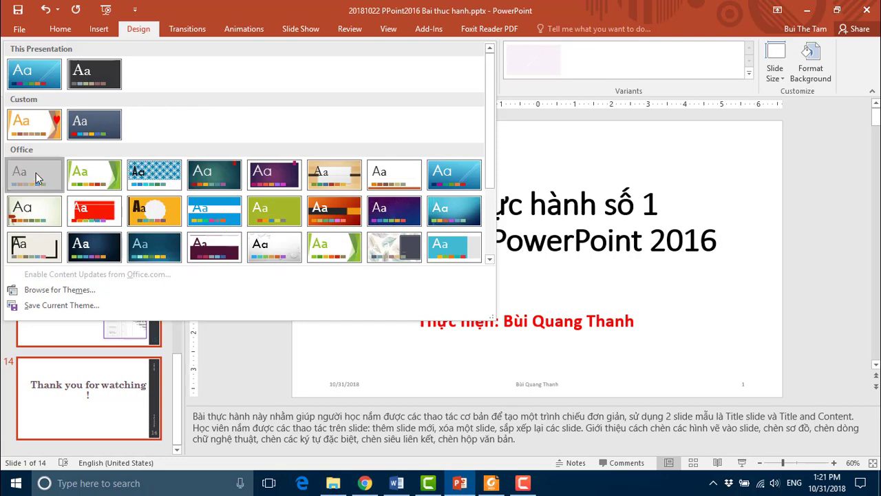
{"action": "left_click", "coordinate": [38, 178]}
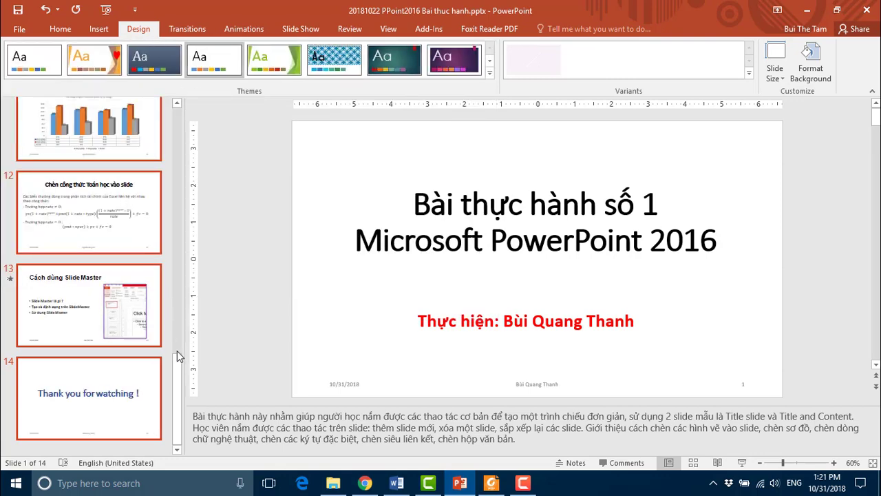
{"action": "left_click_drag", "start_coordinate": [177, 356], "coordinate": [174, 144]}
{"action": "scroll", "coordinate": [174, 143], "scroll_direction": "up", "scroll_amount": 3}
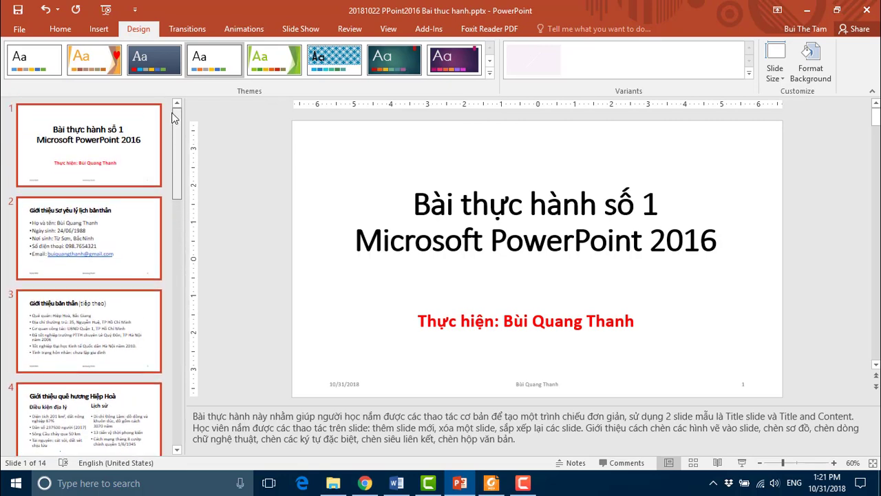
{"action": "left_click_drag", "start_coordinate": [177, 143], "coordinate": [174, 363]}
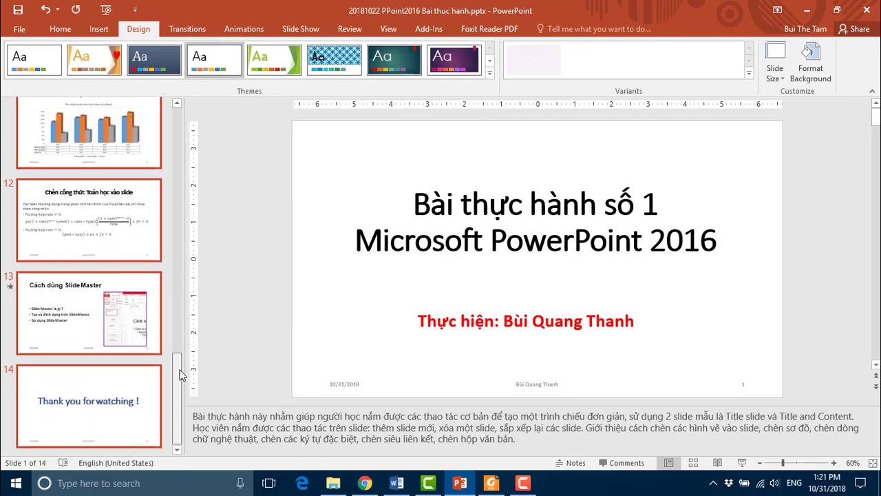
{"action": "left_click_drag", "start_coordinate": [174, 363], "coordinate": [173, 124]}
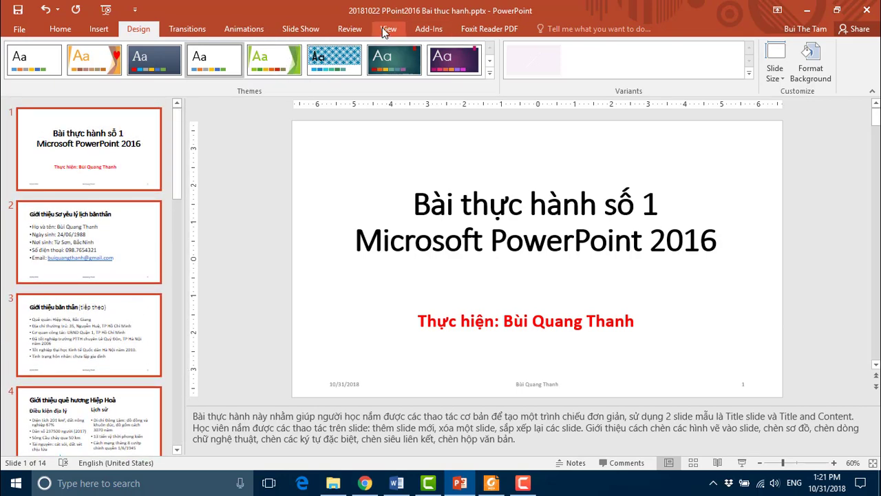
{"action": "left_click", "coordinate": [384, 30]}
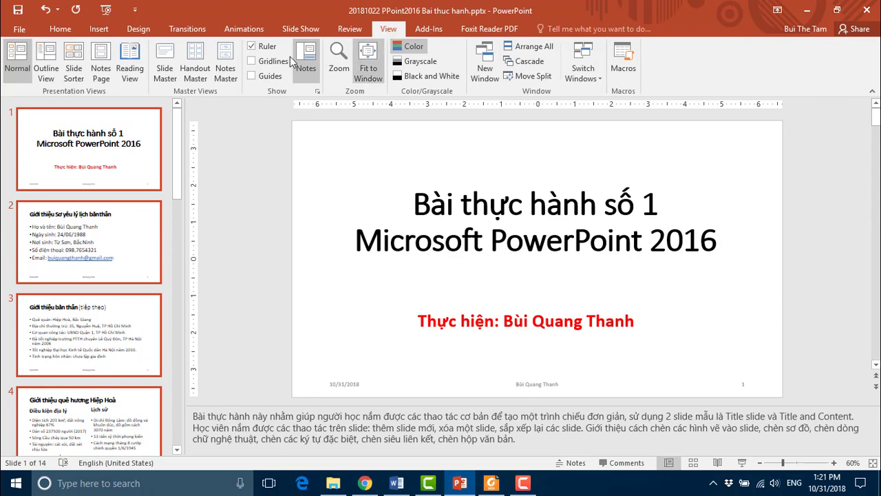
{"action": "left_click", "coordinate": [166, 64]}
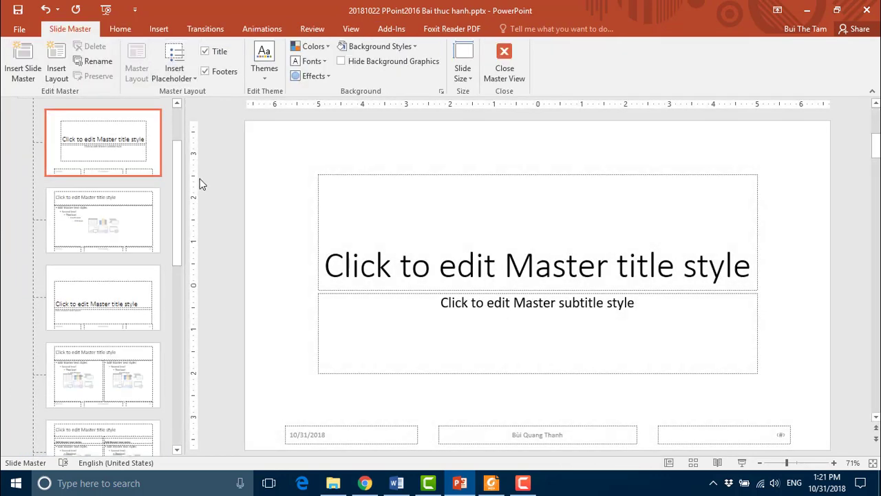
{"action": "mouse_move", "coordinate": [177, 184]}
{"action": "left_mouse_down"}
{"action": "mouse_move", "coordinate": [184, 121]}
{"action": "mouse_move", "coordinate": [180, 378]}
{"action": "mouse_move", "coordinate": [175, 158]}
{"action": "left_mouse_up"}
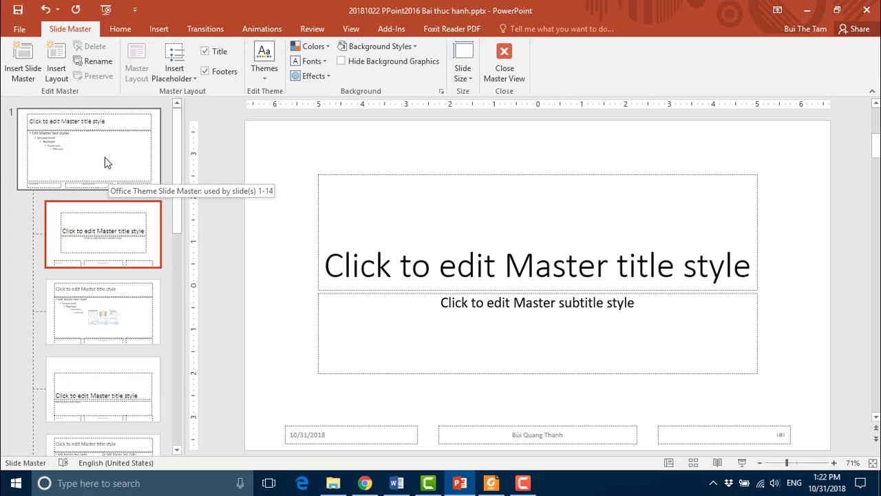
{"action": "left_click", "coordinate": [505, 61]}
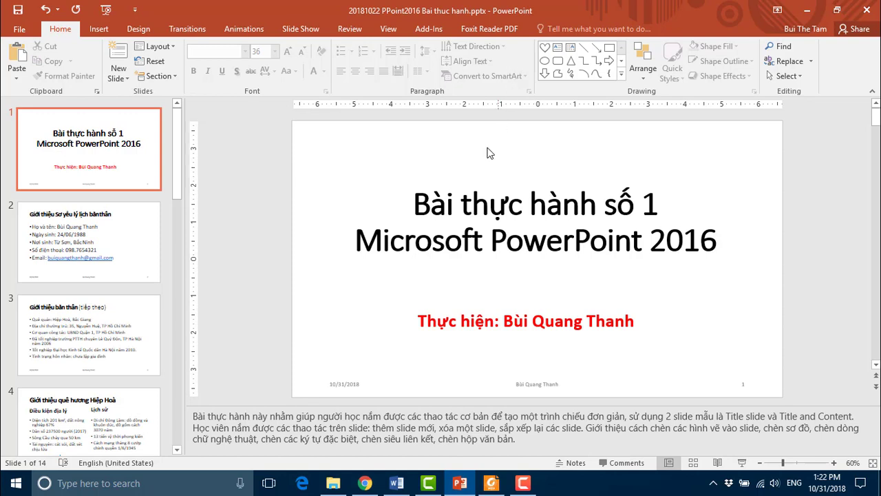
{"action": "mouse_move", "coordinate": [459, 483]}
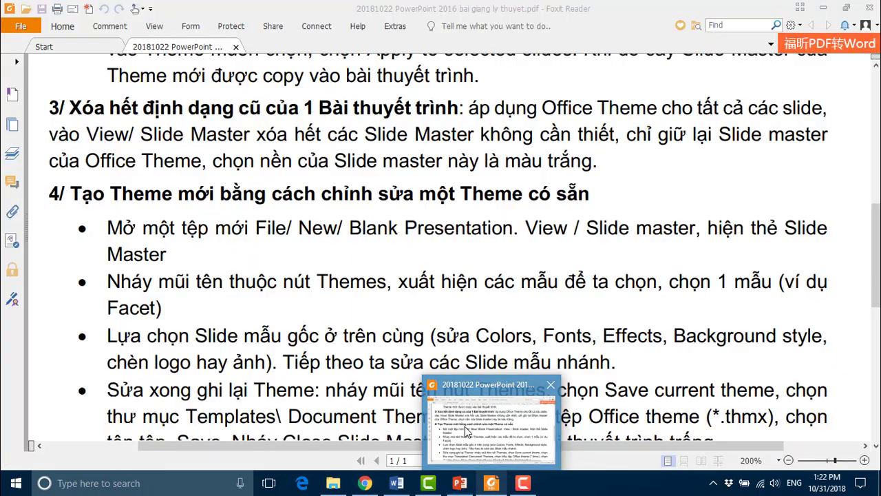
{"action": "left_click", "coordinate": [468, 433]}
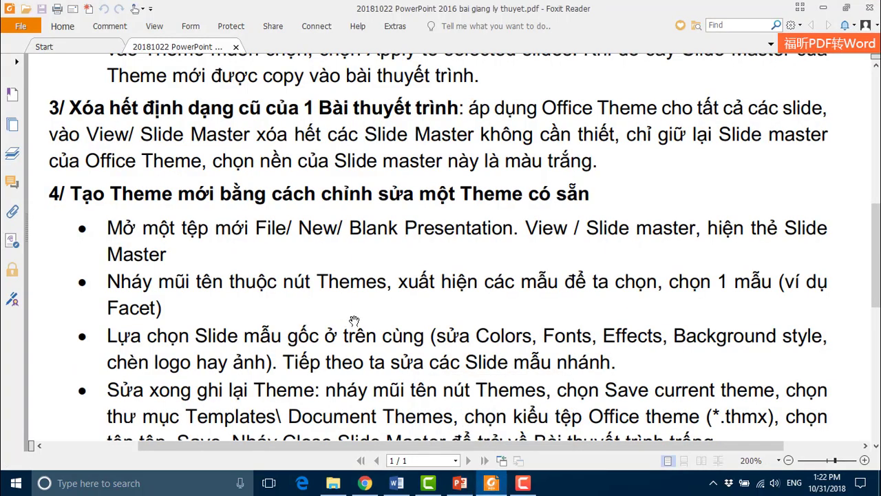
{"action": "scroll", "coordinate": [354, 320], "scroll_direction": "down", "scroll_amount": 1}
{"action": "scroll", "coordinate": [354, 321], "scroll_direction": "down", "scroll_amount": 1}
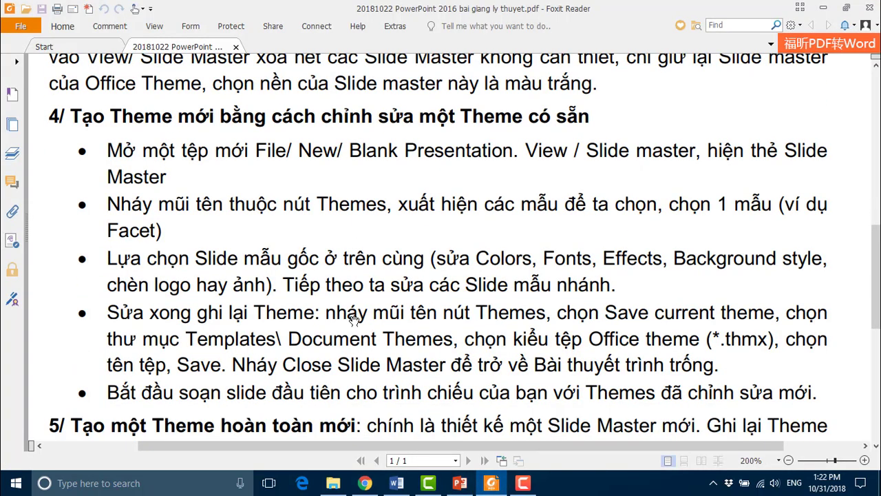
{"action": "scroll", "coordinate": [354, 321], "scroll_direction": "down", "scroll_amount": 1}
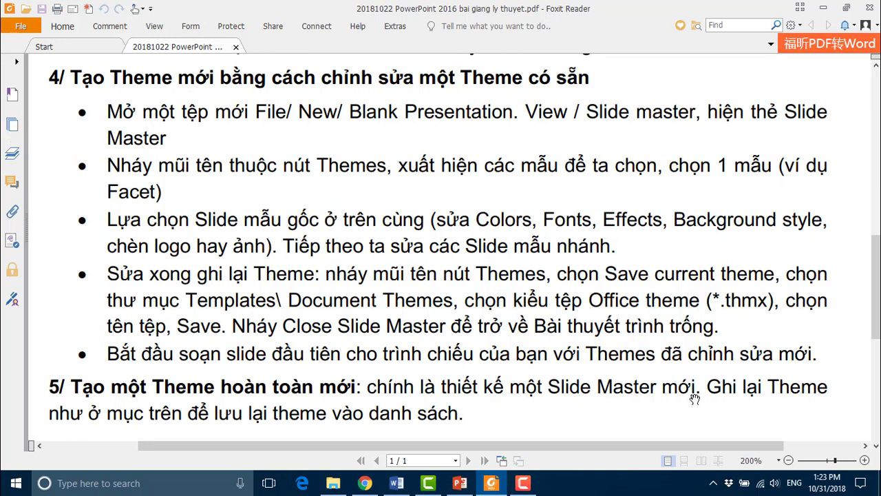
{"action": "mouse_move", "coordinate": [459, 483]}
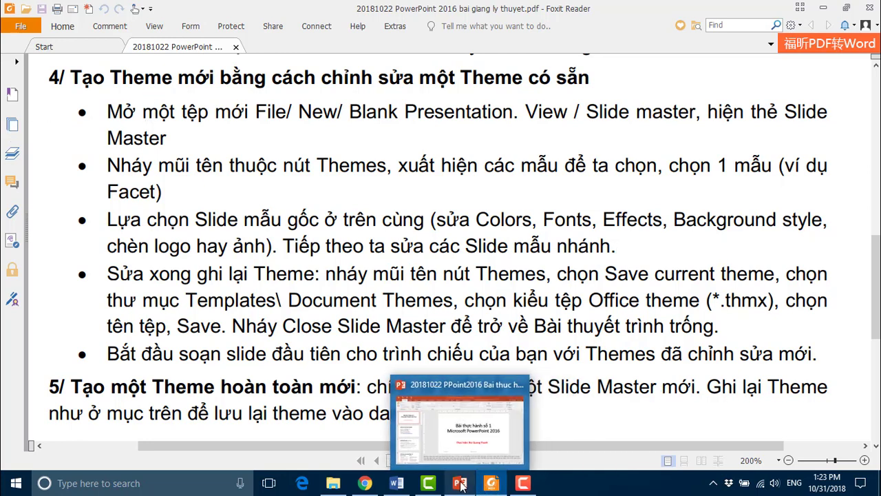
{"action": "left_click", "coordinate": [449, 409]}
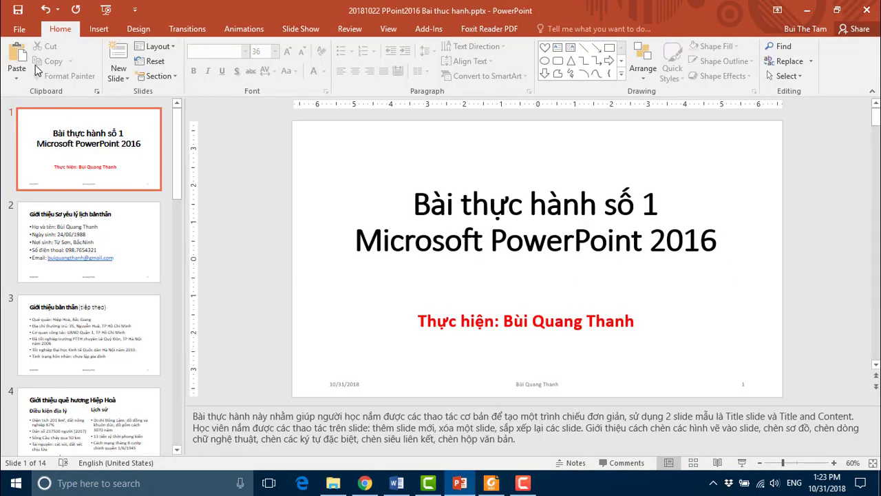
Step: Close the practice presentation, saving its changes
{"action": "left_click", "coordinate": [19, 30]}
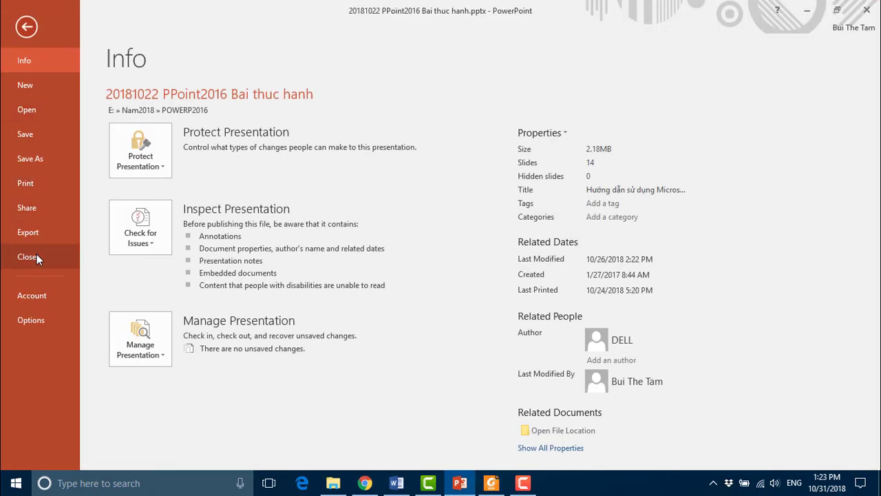
{"action": "left_click", "coordinate": [37, 257]}
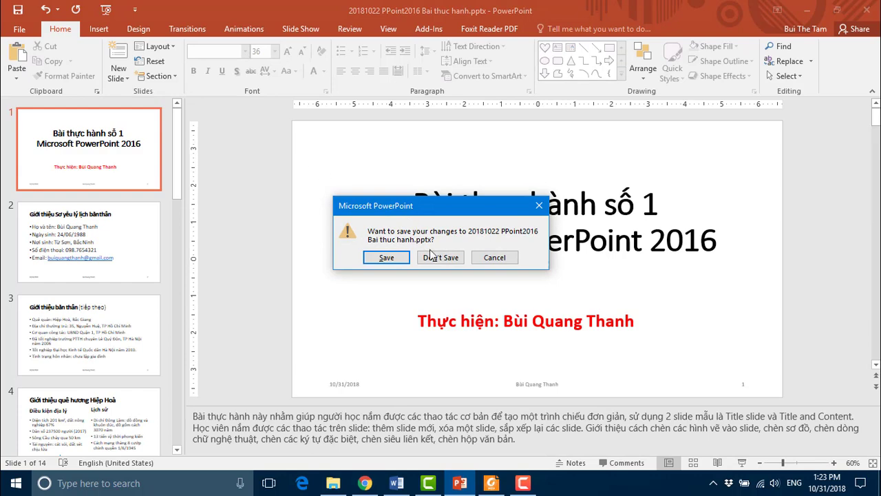
{"action": "left_click", "coordinate": [387, 259]}
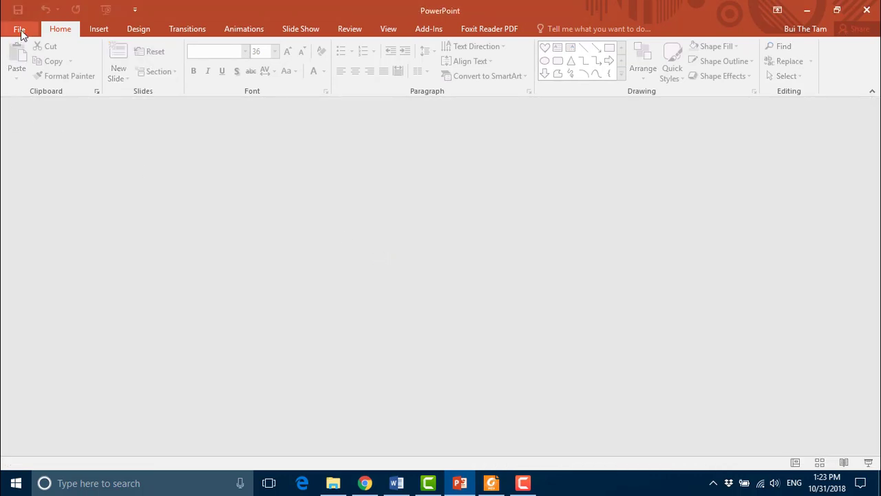
Step: Create a new blank presentation, then return to the PDF notes on section 4
{"action": "left_click", "coordinate": [21, 31]}
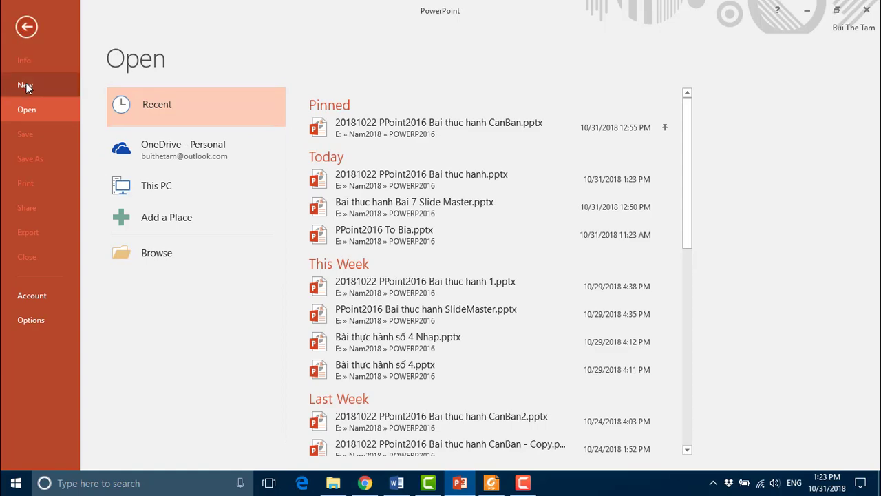
{"action": "left_click", "coordinate": [26, 86]}
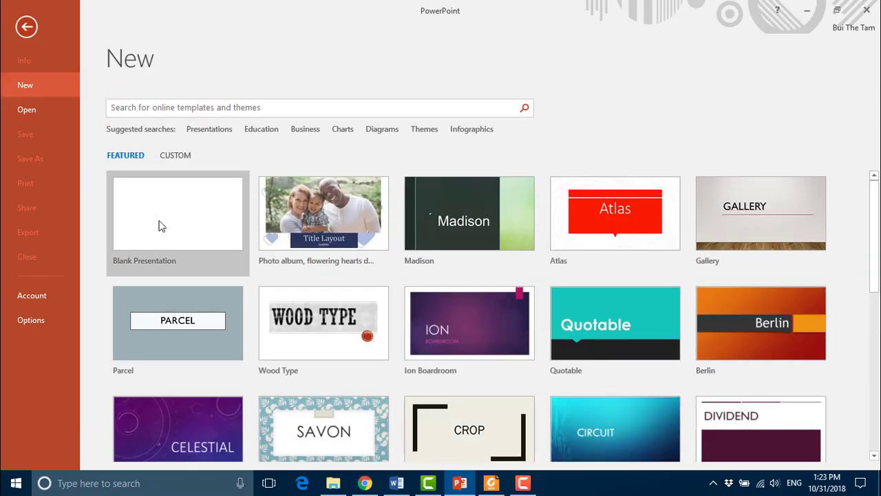
{"action": "left_click", "coordinate": [159, 225]}
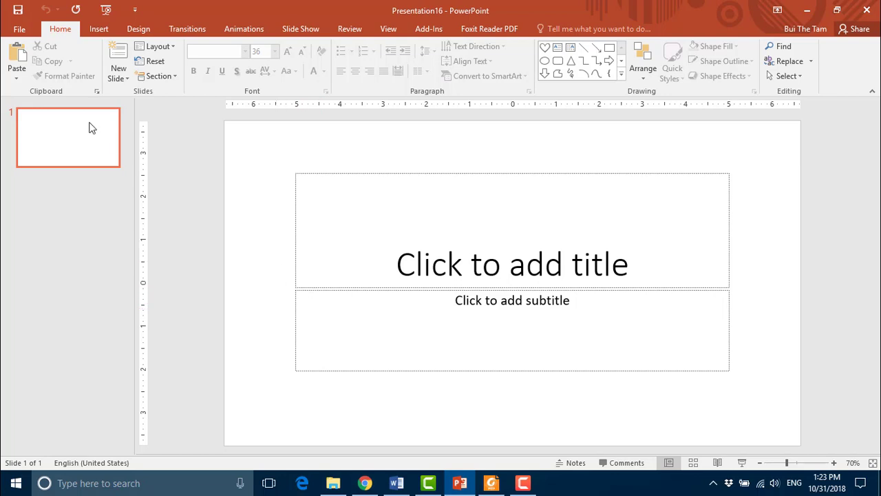
{"action": "mouse_move", "coordinate": [460, 483]}
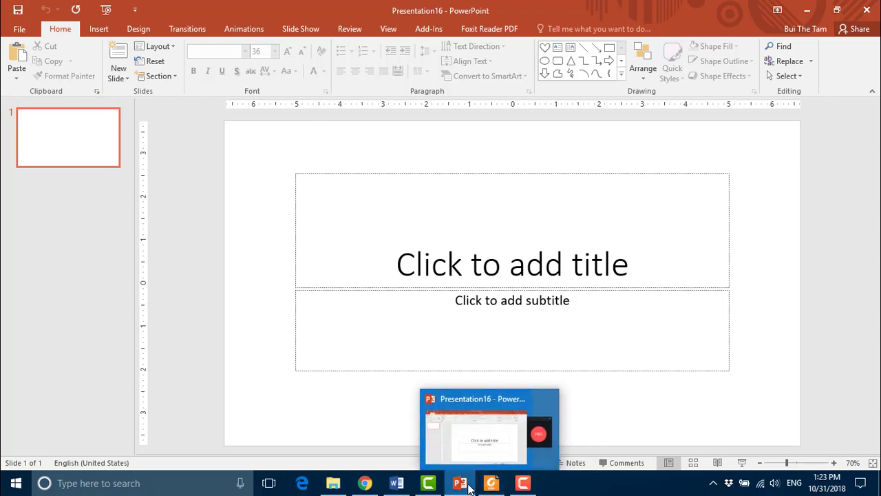
{"action": "left_click", "coordinate": [488, 435]}
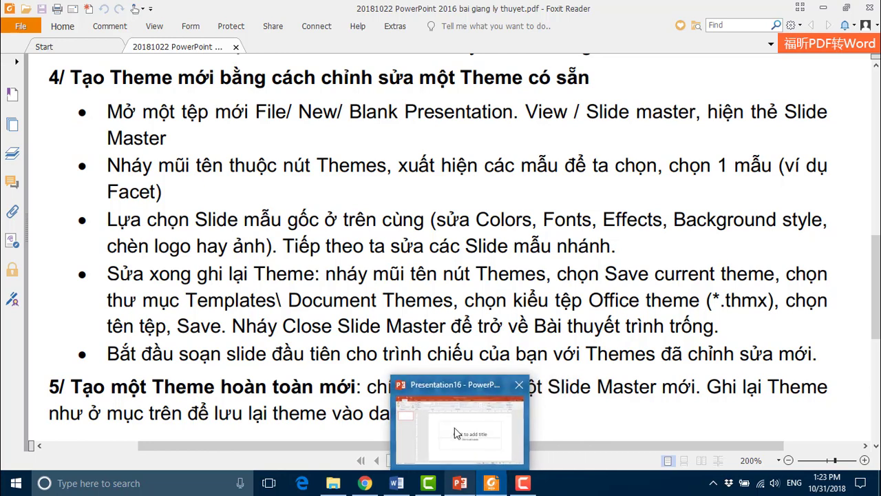
Step: Give the new presentation's slide master the green Facet theme, then return to the PDF notes
{"action": "left_click", "coordinate": [454, 424]}
{"action": "left_click", "coordinate": [390, 30]}
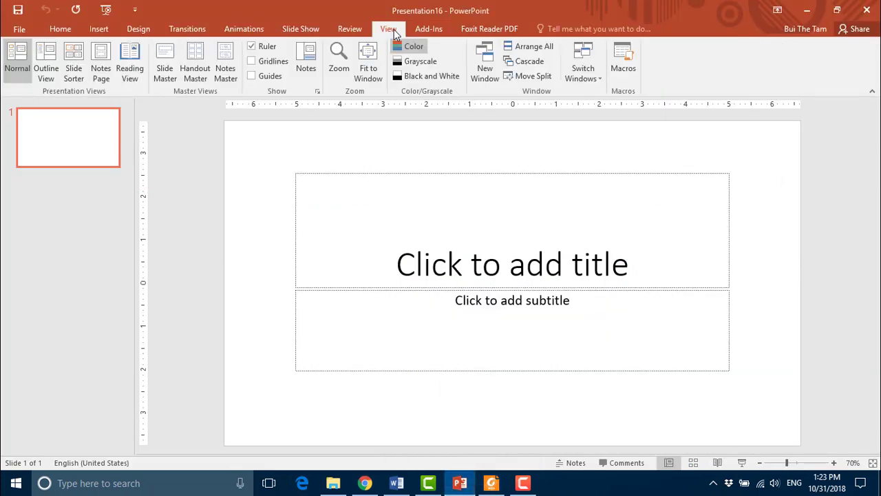
{"action": "left_click", "coordinate": [165, 68]}
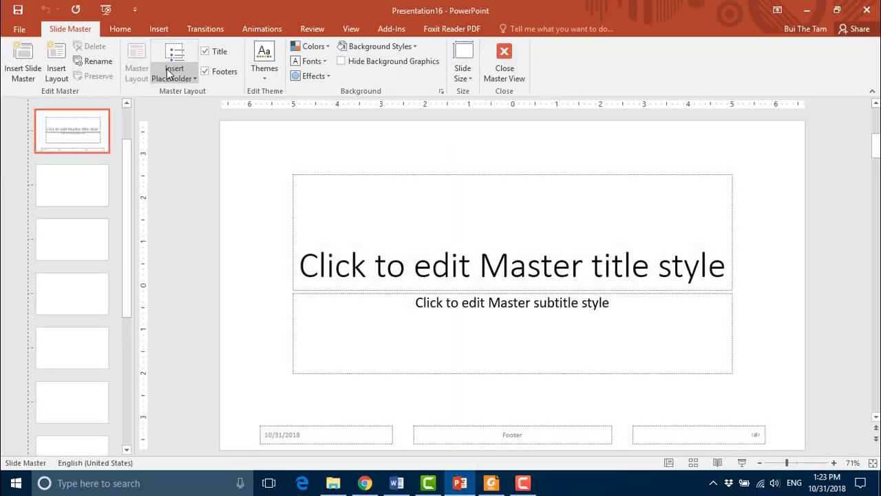
{"action": "left_click", "coordinate": [266, 77]}
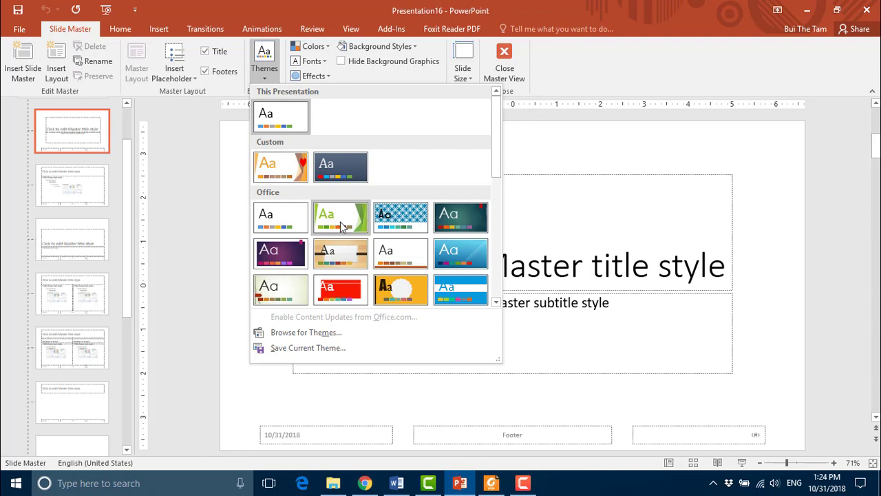
{"action": "left_click", "coordinate": [340, 222]}
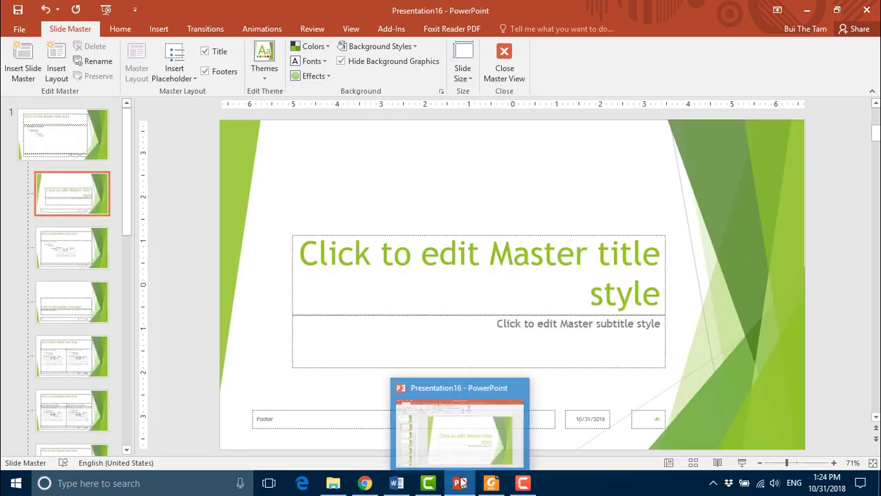
{"action": "left_click", "coordinate": [490, 484]}
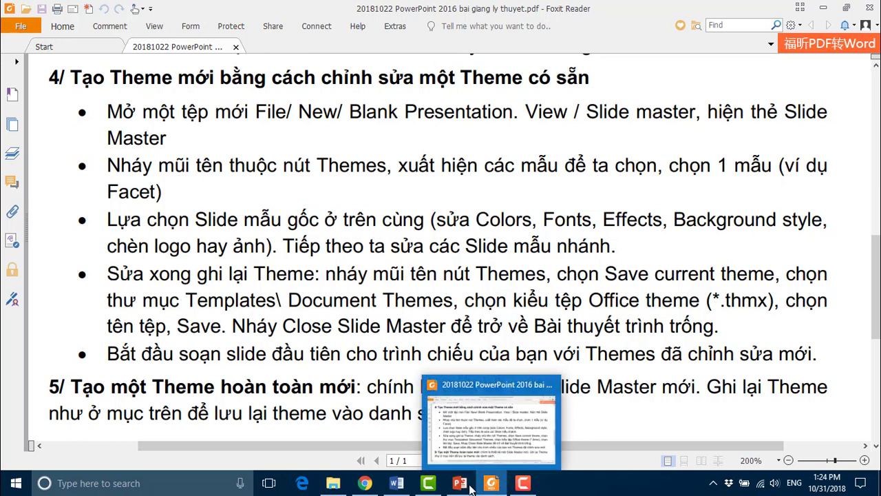
Step: Switch from Foxit Reader back to Presentation16's slide master in PowerPoint
{"action": "mouse_move", "coordinate": [459, 483]}
{"action": "left_click", "coordinate": [450, 434]}
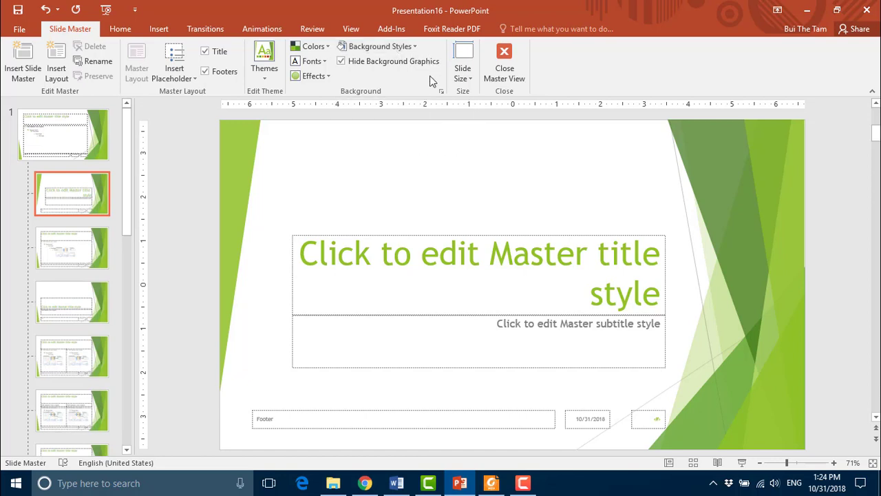
Step: Apply the Yellow Orange colour set to the Facet slide masters and select the top master
{"action": "left_click", "coordinate": [264, 80]}
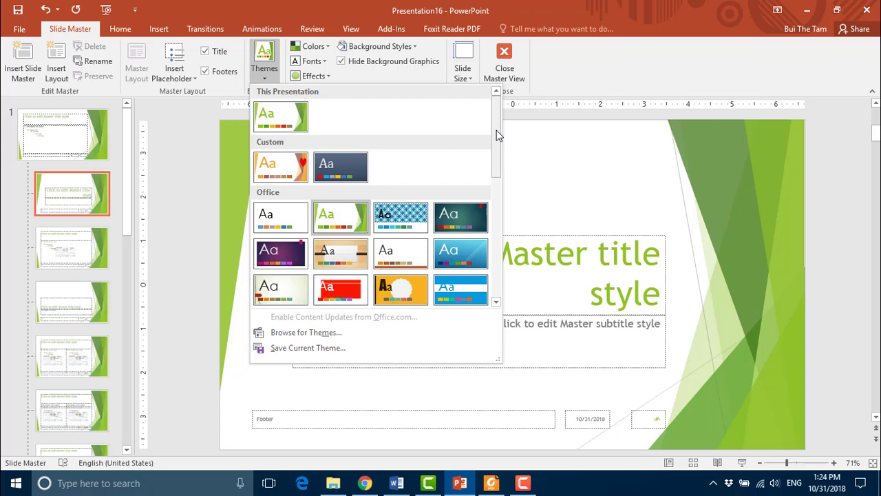
{"action": "left_click", "coordinate": [610, 54]}
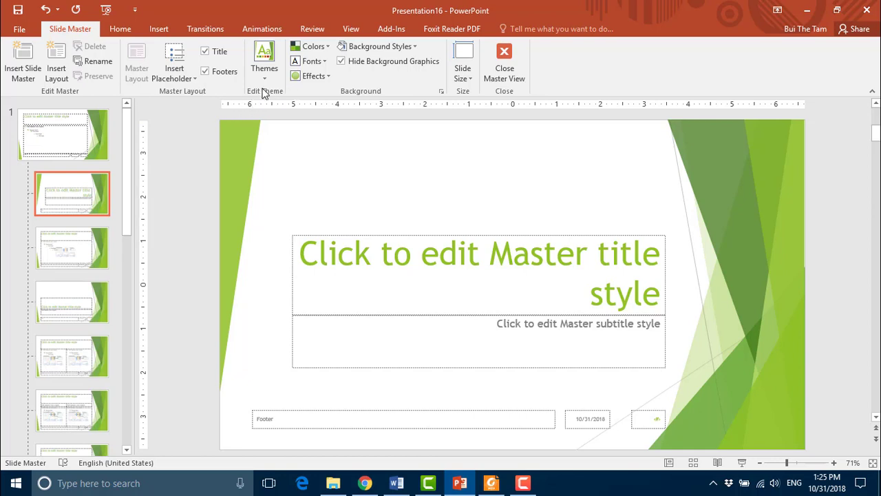
{"action": "left_click", "coordinate": [329, 46]}
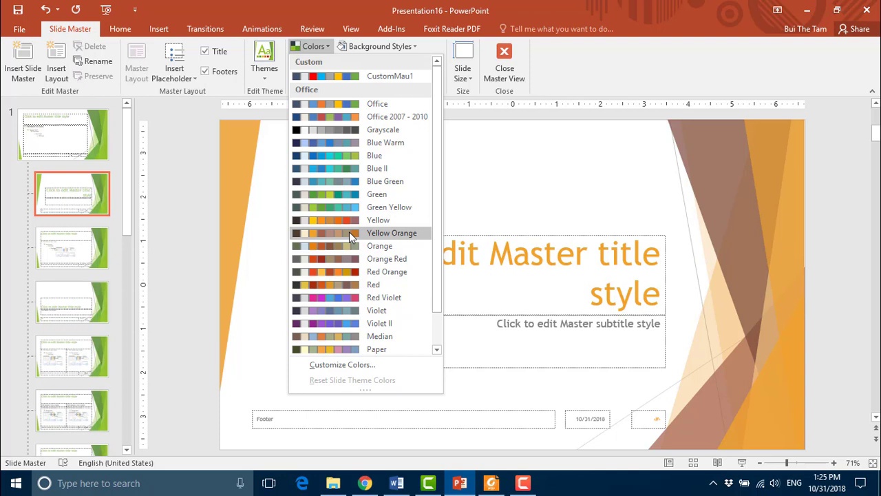
{"action": "left_click", "coordinate": [349, 232]}
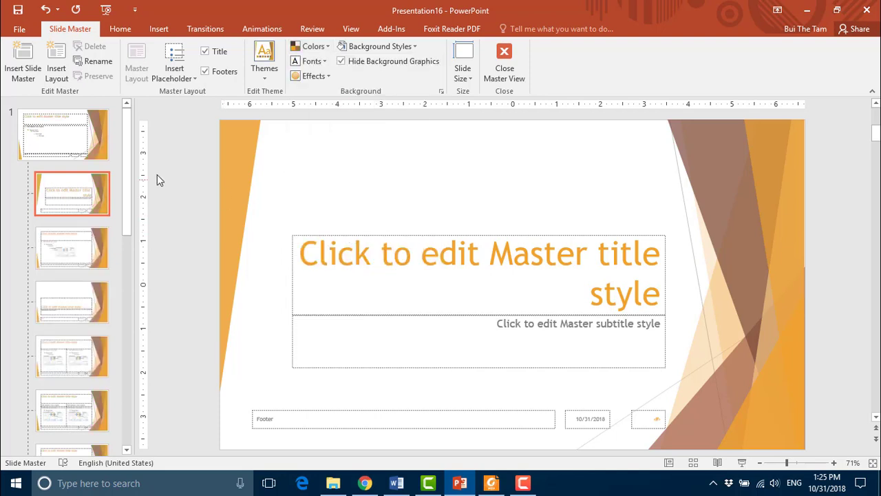
{"action": "left_click", "coordinate": [53, 141]}
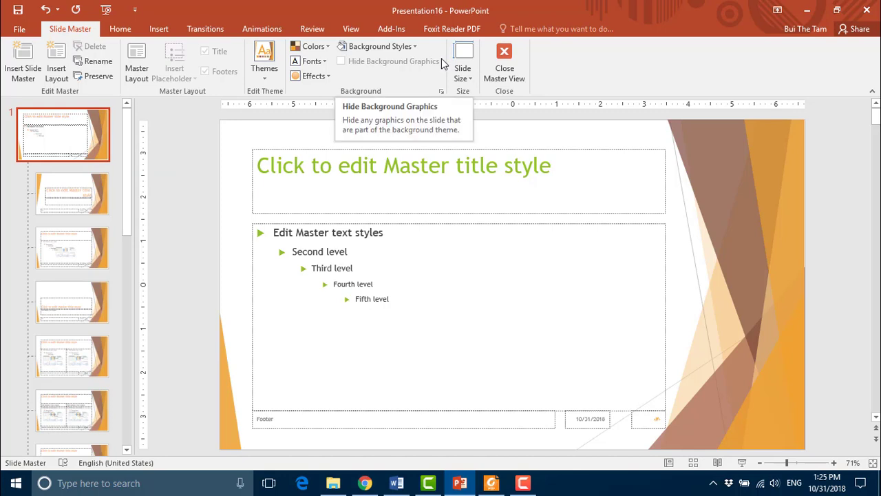
Step: Apply the Arial theme fonts and Extreme Shadow theme effects to the slide master
{"action": "left_click", "coordinate": [312, 61]}
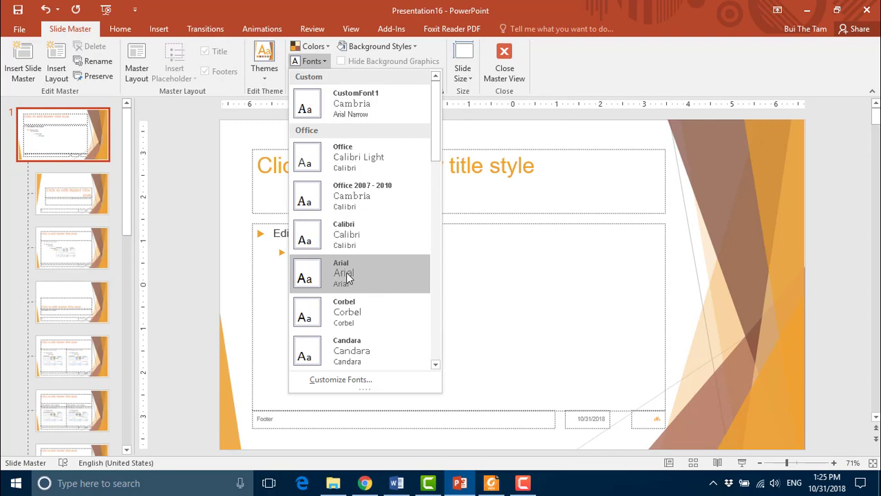
{"action": "left_click", "coordinate": [348, 277]}
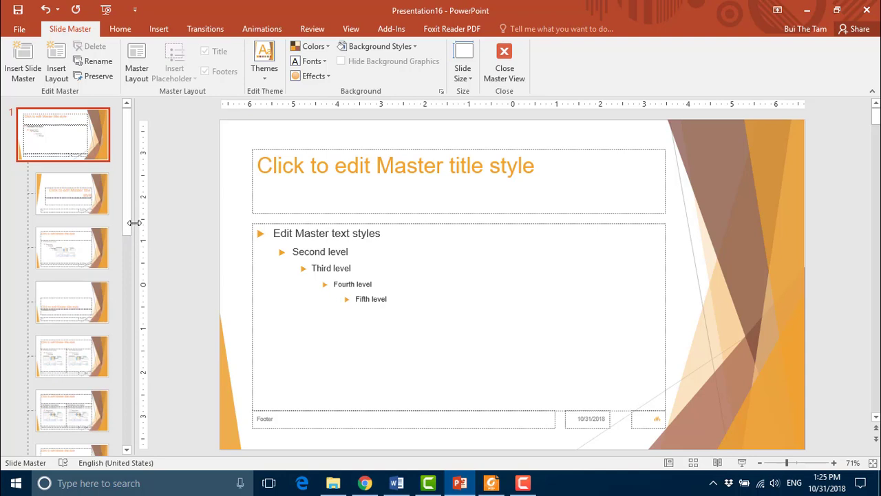
{"action": "left_click", "coordinate": [327, 77]}
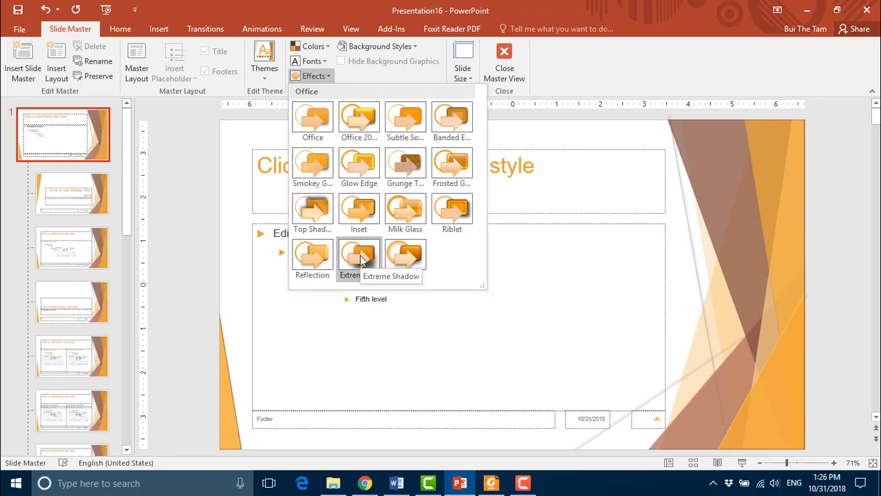
{"action": "left_click", "coordinate": [360, 254]}
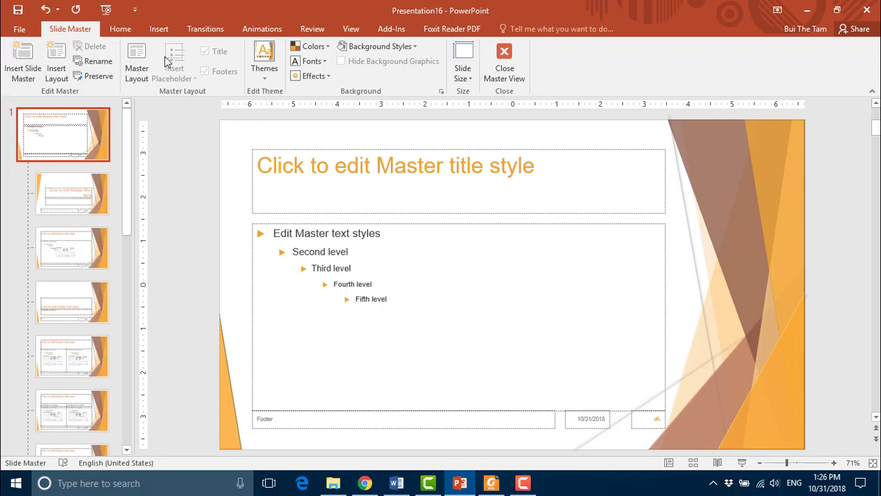
Step: Insert the picture LOGO hoabinh.png onto the slide master
{"action": "left_click", "coordinate": [157, 30]}
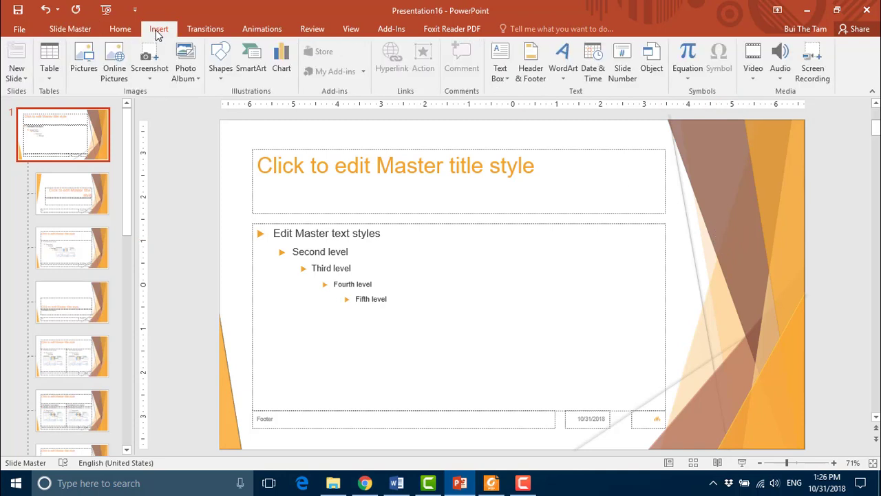
{"action": "left_click", "coordinate": [86, 70]}
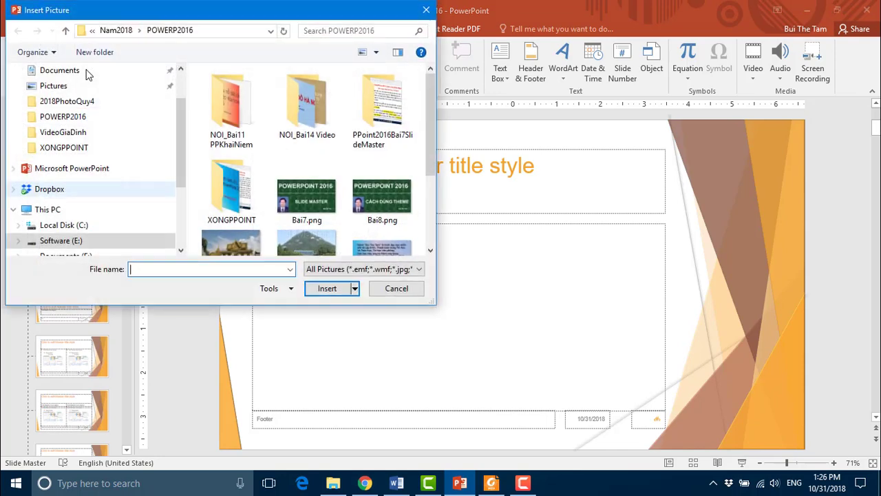
{"action": "left_click_drag", "start_coordinate": [431, 117], "coordinate": [422, 208]}
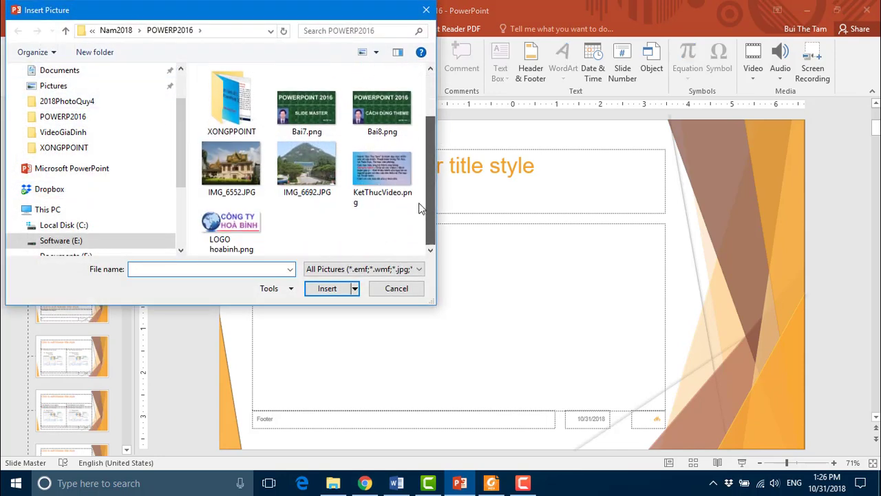
{"action": "left_click", "coordinate": [231, 227]}
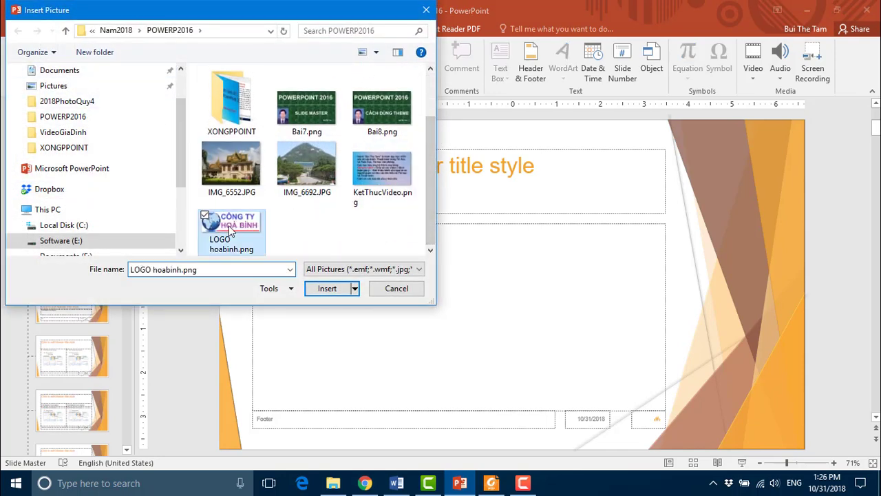
{"action": "left_click", "coordinate": [326, 289]}
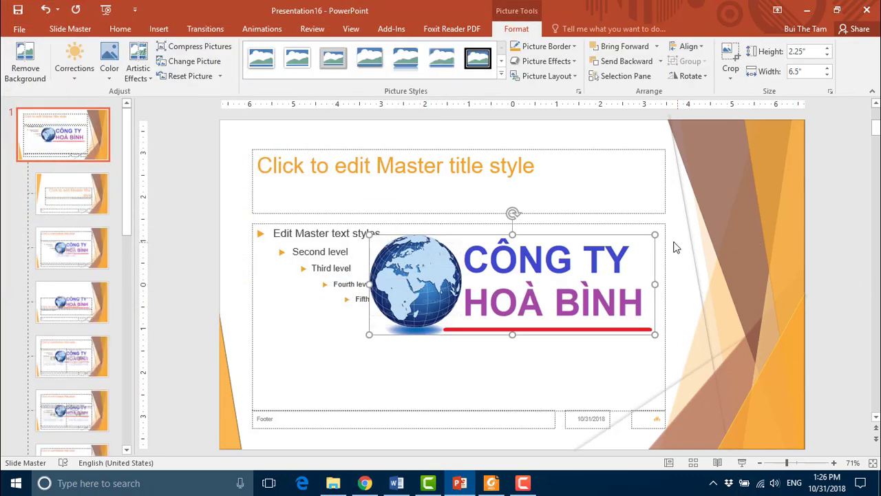
Step: Shrink the logo, rotate it to read vertically, and place it along the right edge
{"action": "mouse_move", "coordinate": [656, 235]}
{"action": "left_mouse_down"}
{"action": "mouse_move", "coordinate": [598, 291]}
{"action": "mouse_move", "coordinate": [567, 301]}
{"action": "mouse_move", "coordinate": [573, 294]}
{"action": "left_mouse_up"}
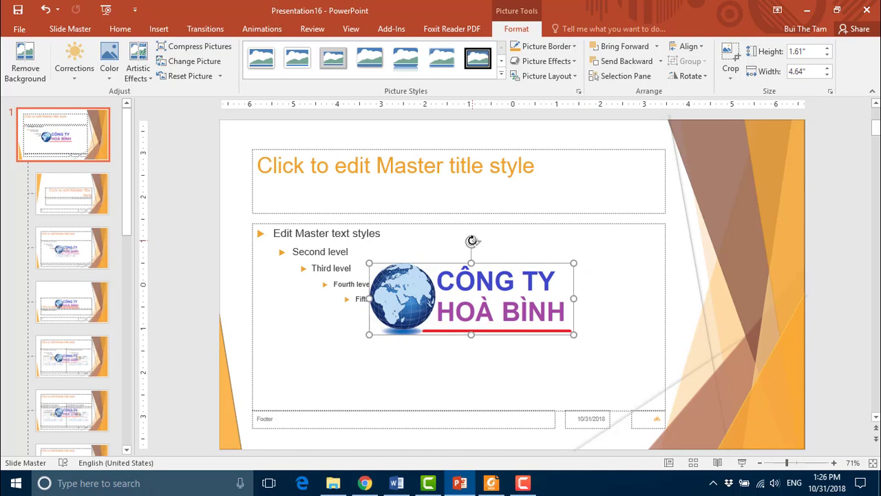
{"action": "left_click_drag", "start_coordinate": [472, 241], "coordinate": [500, 274]}
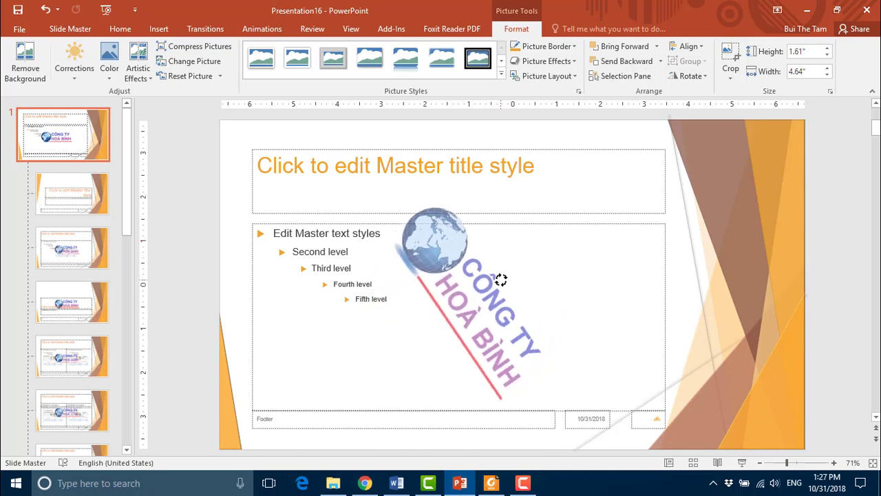
{"action": "mouse_move", "coordinate": [500, 274]}
{"action": "left_mouse_down"}
{"action": "mouse_move", "coordinate": [440, 235]}
{"action": "mouse_move", "coordinate": [419, 246]}
{"action": "mouse_move", "coordinate": [398, 298]}
{"action": "left_mouse_up"}
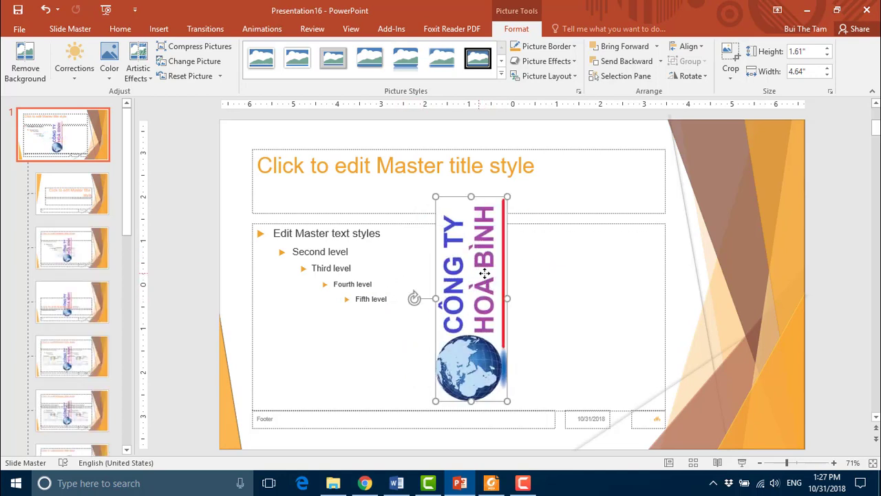
{"action": "left_click_drag", "start_coordinate": [478, 275], "coordinate": [744, 286]}
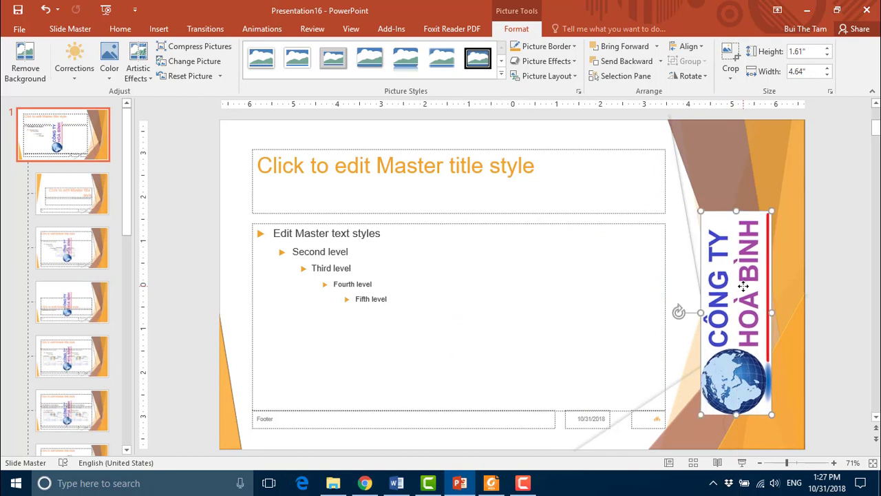
{"action": "left_click", "coordinate": [695, 172]}
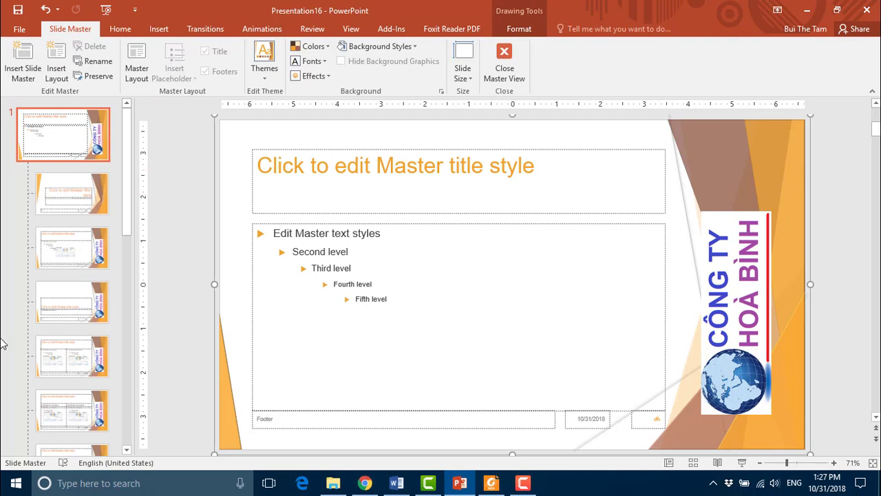
Step: Check the logo on the Title and Content, Section Header, Two Content and Comparison layouts, then select Title Slide
{"action": "left_click", "coordinate": [73, 247]}
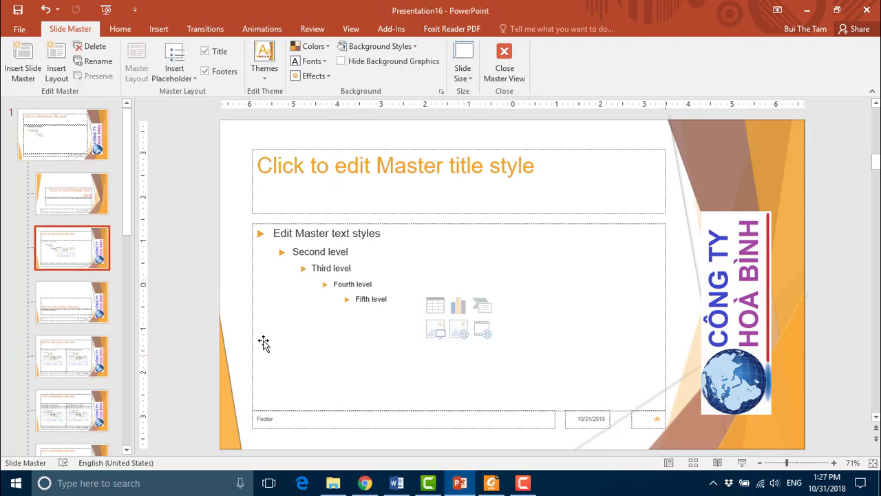
{"action": "left_click", "coordinate": [77, 310]}
{"action": "left_click", "coordinate": [84, 361]}
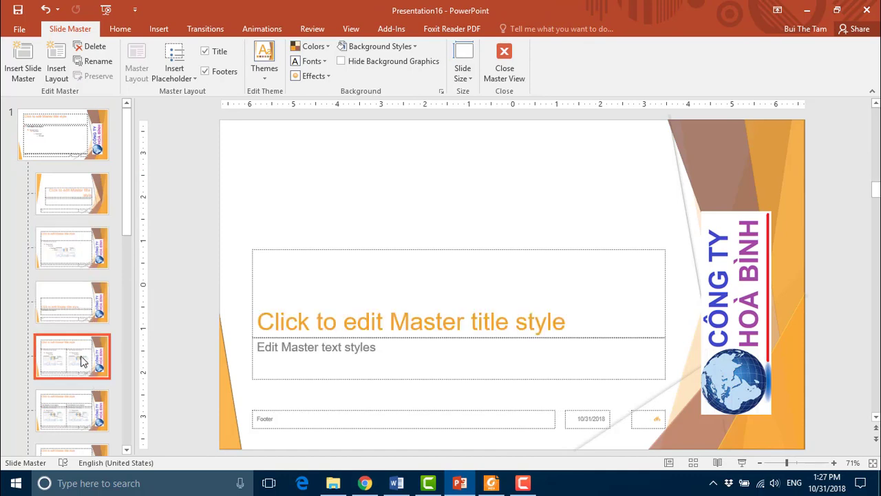
{"action": "left_click", "coordinate": [78, 415]}
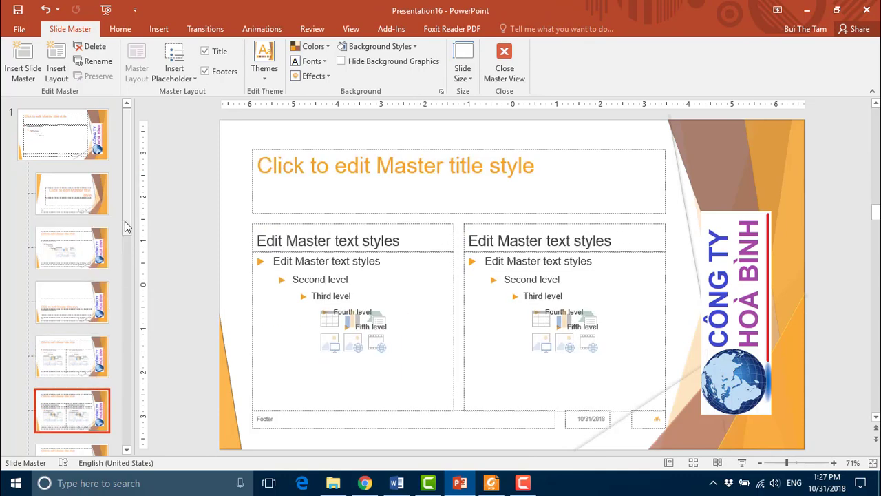
{"action": "left_click", "coordinate": [69, 141]}
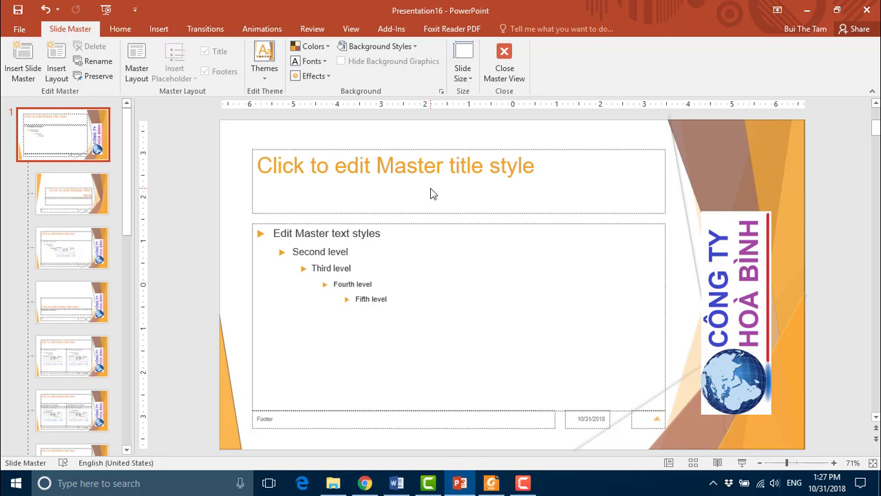
{"action": "left_click", "coordinate": [78, 185]}
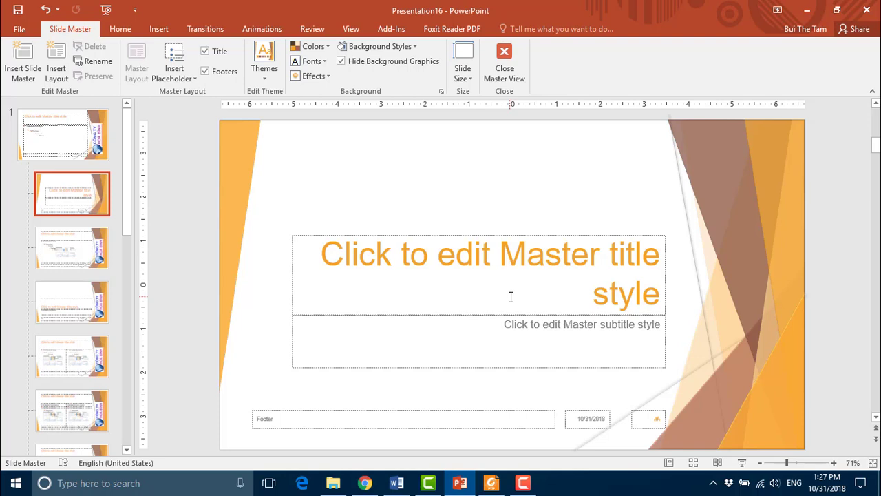
Step: Draw a red-filled heart shape on the right side of the Title Slide layout
{"action": "left_click", "coordinate": [160, 30]}
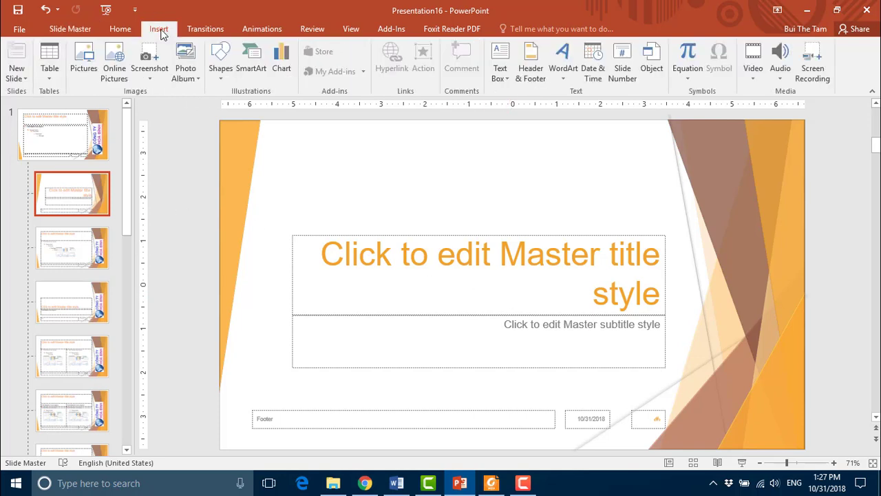
{"action": "left_click", "coordinate": [221, 81]}
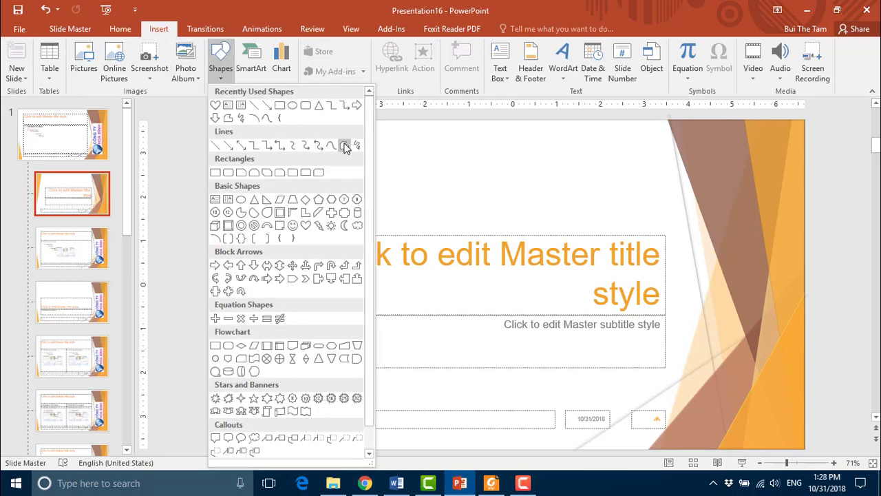
{"action": "left_click", "coordinate": [306, 226]}
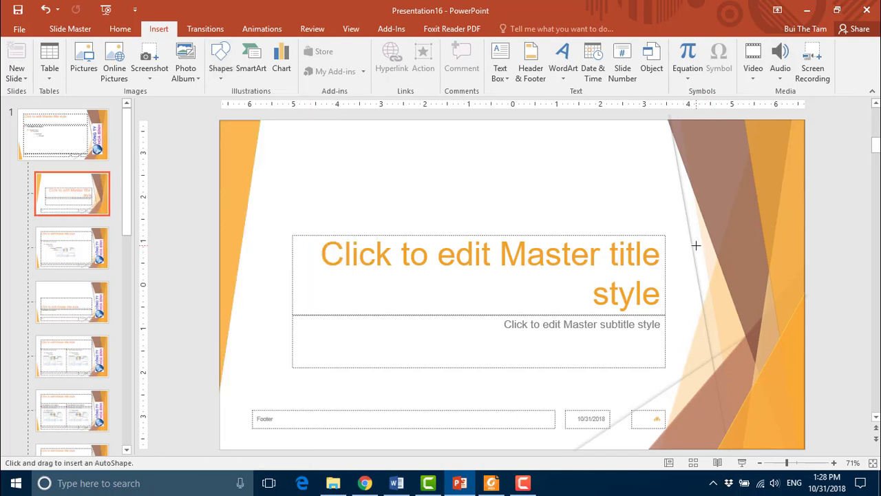
{"action": "mouse_move", "coordinate": [696, 245]}
{"action": "left_mouse_down"}
{"action": "mouse_move", "coordinate": [780, 335]}
{"action": "mouse_move", "coordinate": [788, 358]}
{"action": "left_mouse_up"}
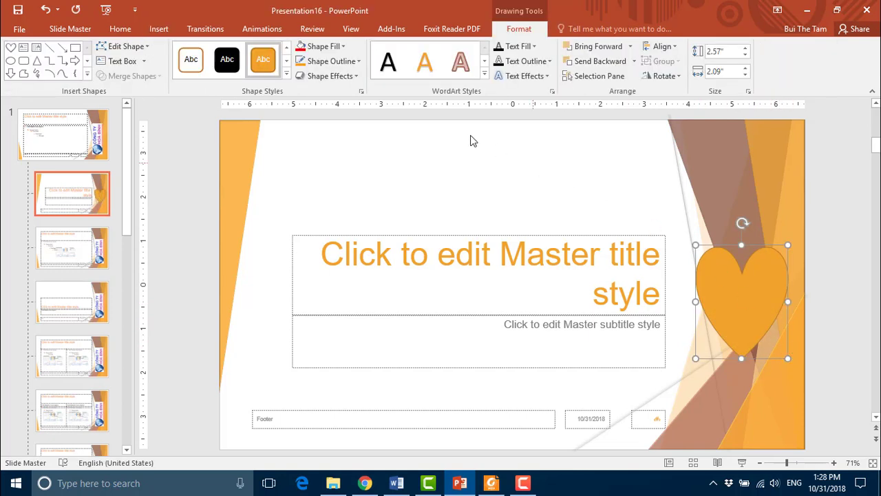
{"action": "left_click", "coordinate": [344, 47]}
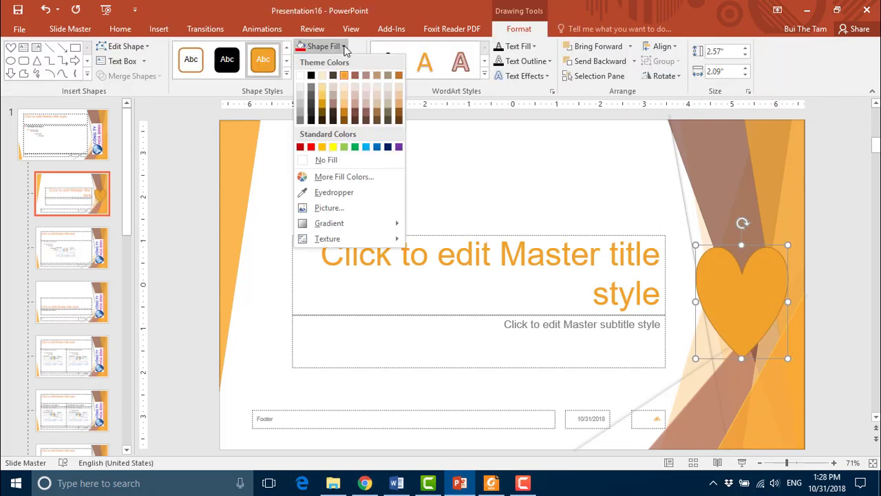
{"action": "left_click", "coordinate": [310, 147]}
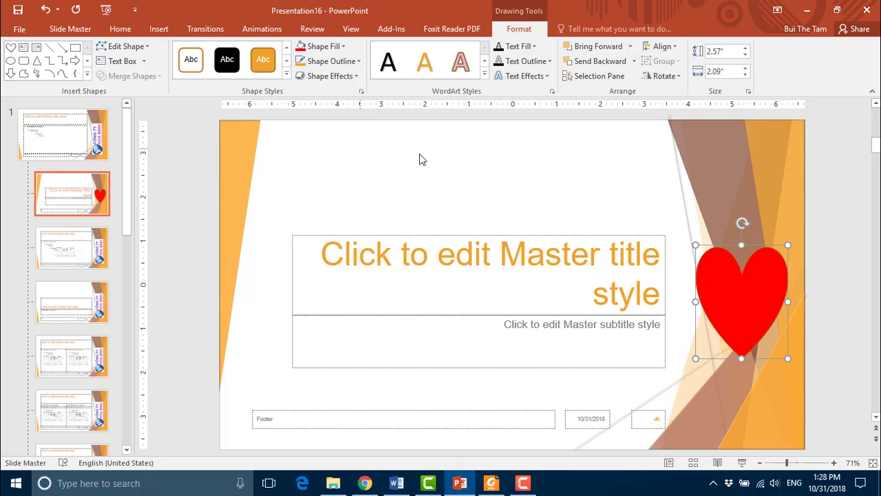
{"action": "left_click", "coordinate": [479, 174]}
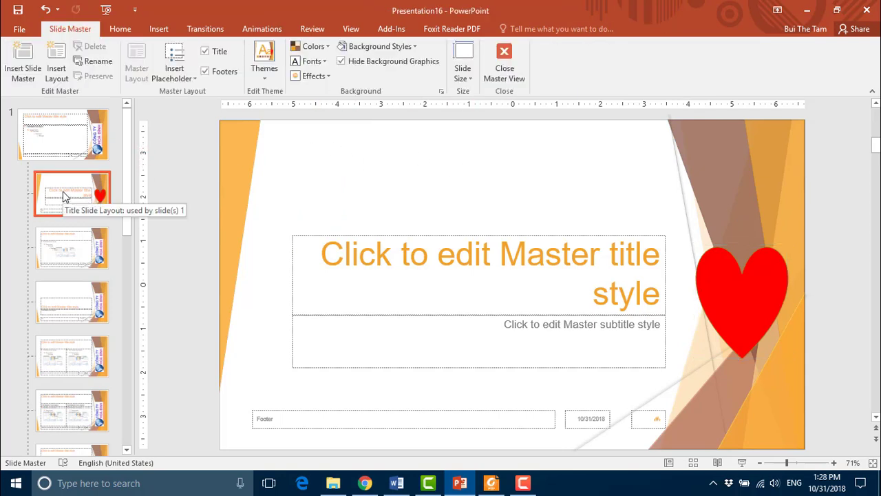
Step: Review the Title and Content, Section Header and Two Content layouts
{"action": "left_click", "coordinate": [78, 252]}
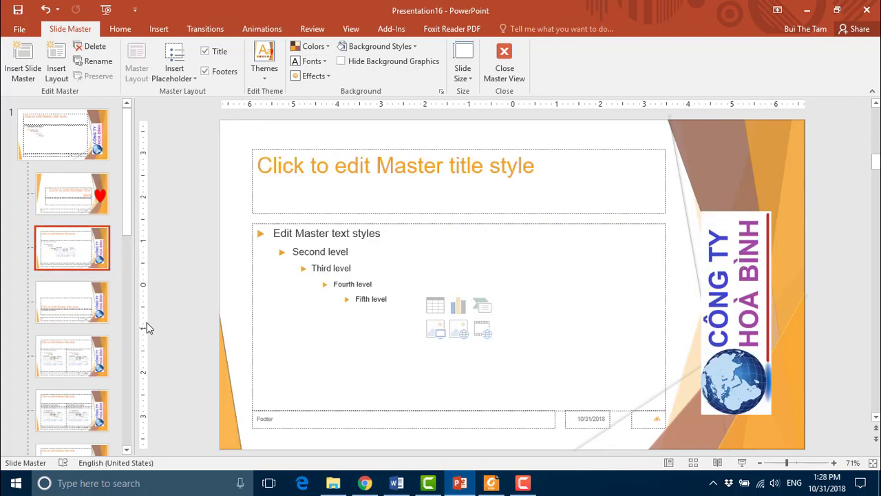
{"action": "left_click", "coordinate": [78, 311]}
{"action": "left_click", "coordinate": [80, 336]}
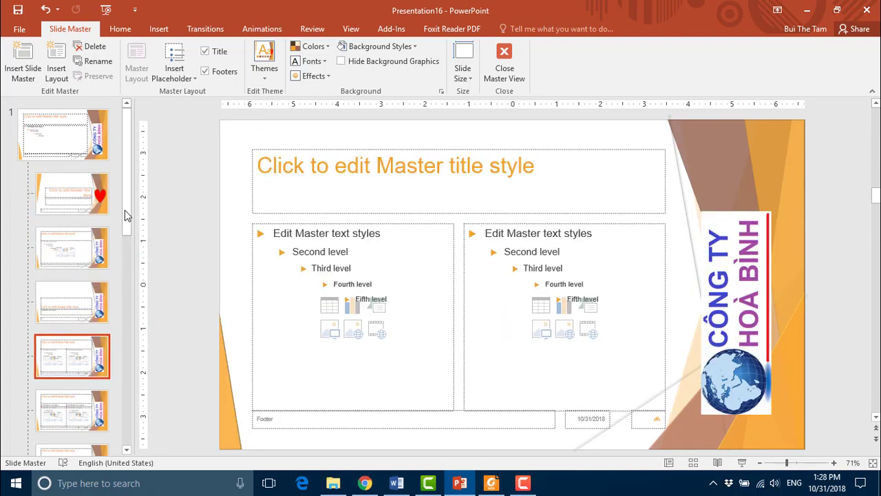
{"action": "mouse_move", "coordinate": [124, 214]}
{"action": "left_mouse_down"}
{"action": "mouse_move", "coordinate": [125, 238]}
{"action": "mouse_move", "coordinate": [138, 181]}
{"action": "left_mouse_up"}
Step: Read the theme-saving notes in Foxit Reader, then return to PowerPoint's slide master
{"action": "left_click", "coordinate": [493, 484]}
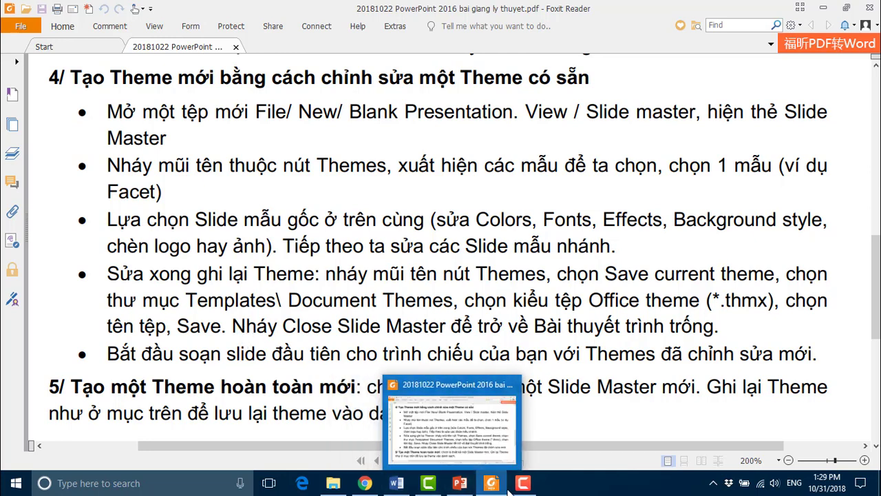
{"action": "mouse_move", "coordinate": [459, 482]}
{"action": "left_click", "coordinate": [461, 444]}
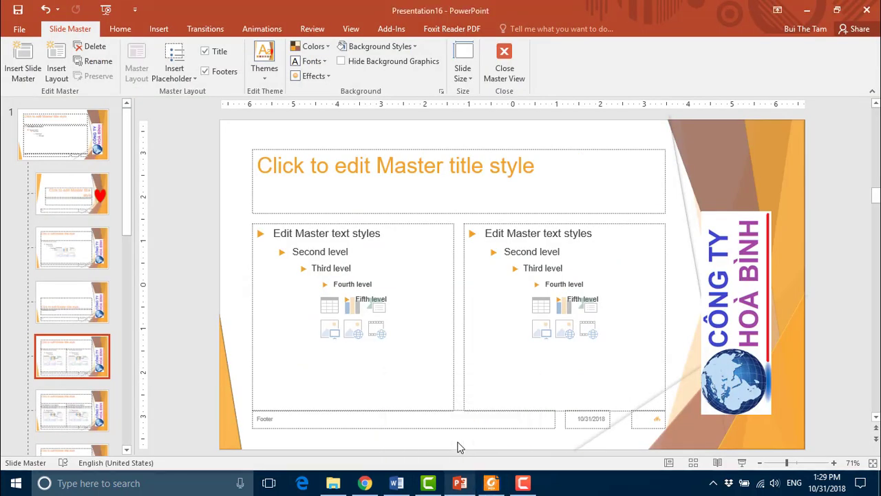
{"action": "left_click", "coordinate": [69, 137]}
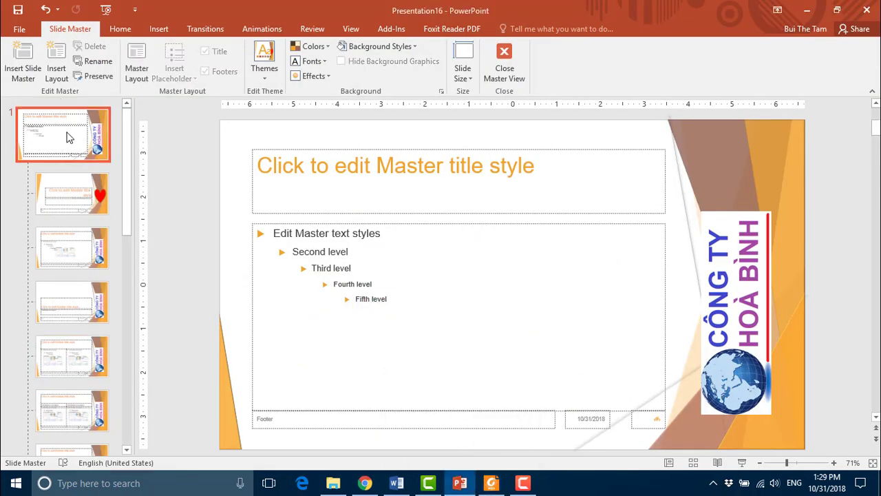
Step: Save the current design as the Office Theme file MauThemeSo1.thmx
{"action": "left_click", "coordinate": [266, 78]}
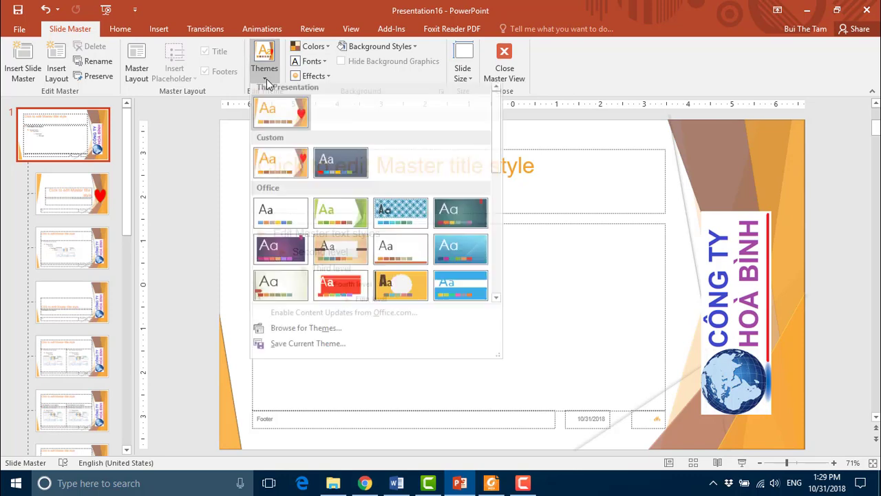
{"action": "left_click", "coordinate": [297, 350]}
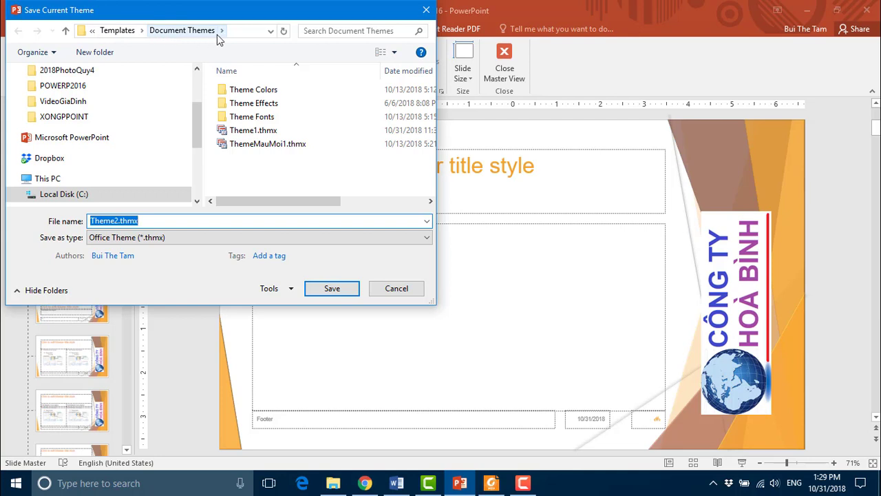
{"action": "left_click", "coordinate": [428, 237]}
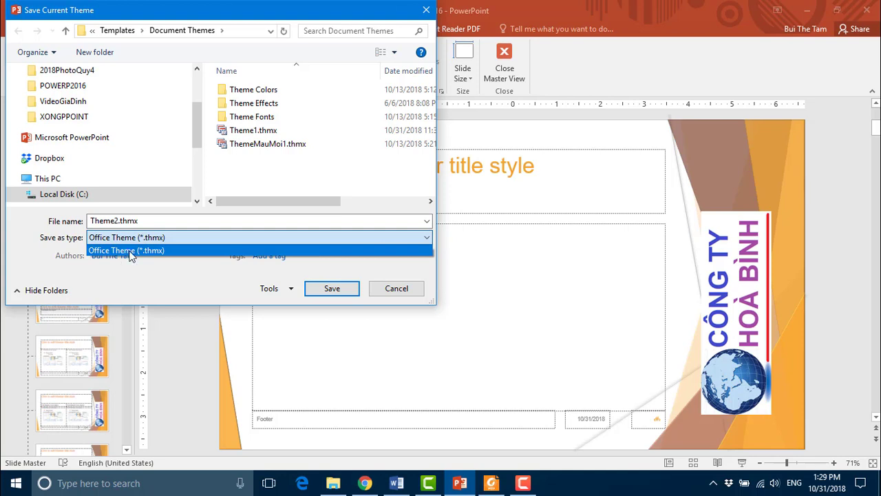
{"action": "left_click", "coordinate": [179, 236]}
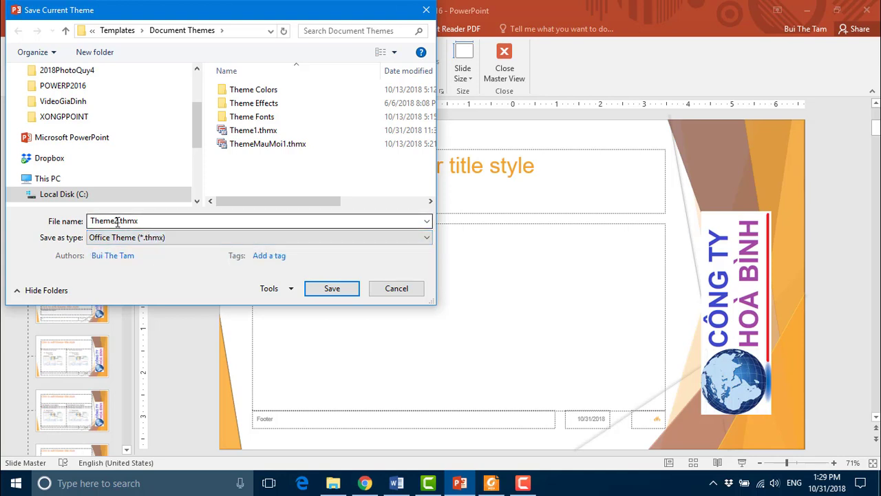
{"action": "double_click", "coordinate": [91, 221]}
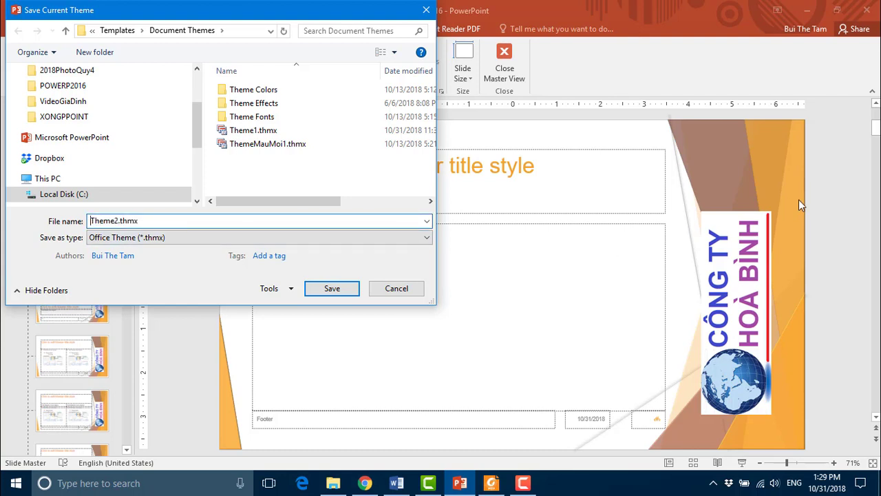
{"action": "key", "text": "Delete"}
{"action": "key", "text": "Delete"}
{"action": "key", "text": "Delete"}
{"action": "key", "text": "Delete"}
{"action": "key", "text": "Delete"}
{"action": "key", "text": "Delete"}
{"action": "type", "text": "M"}
{"action": "type", "text": "au"}
{"action": "type", "text": "The"}
{"action": "type", "text": "me"}
{"action": "type", "text": "S"}
{"action": "type", "text": "o1"}
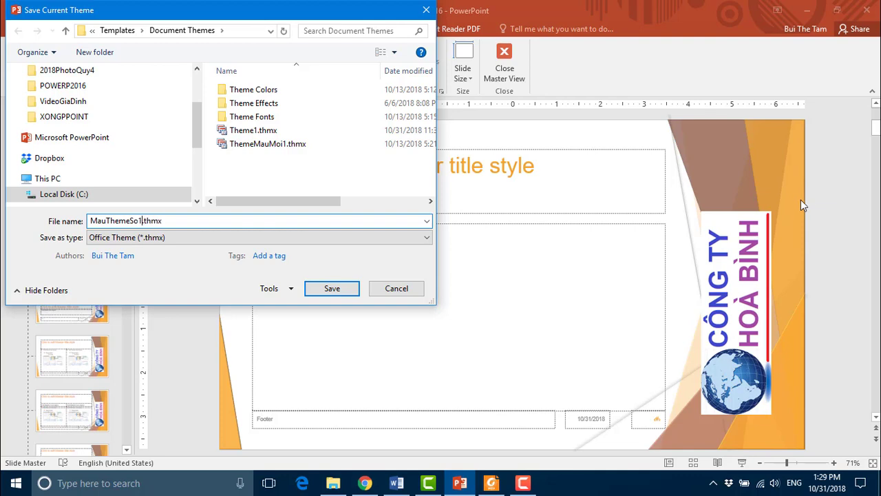
{"action": "left_click", "coordinate": [332, 292]}
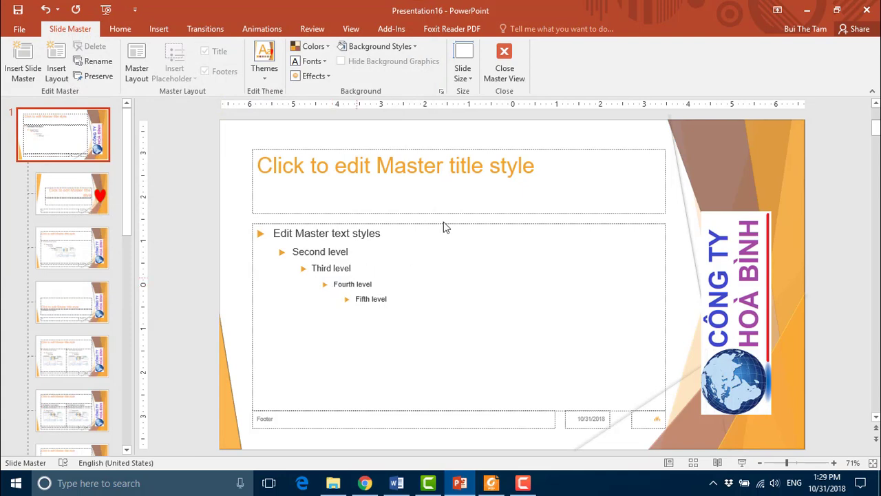
Step: Close Master View and type the title 'Công ty Bất động sản Hoà Bình' on slide 1
{"action": "left_click", "coordinate": [505, 62]}
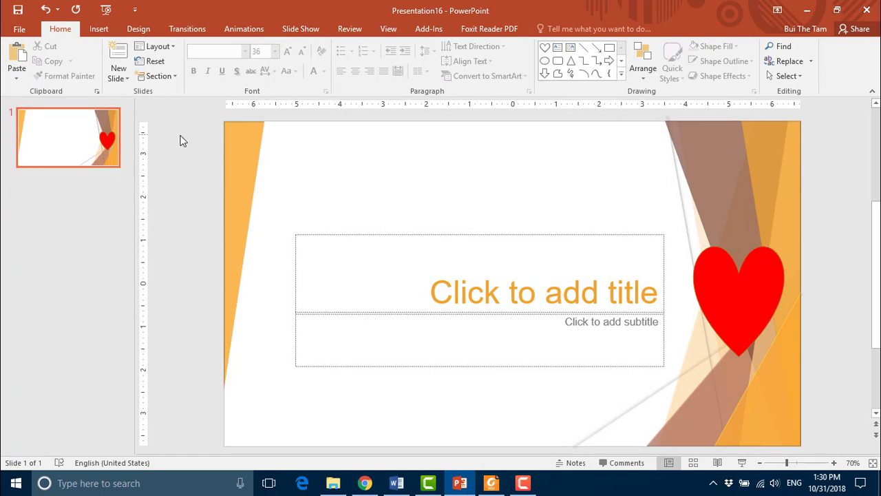
{"action": "left_click", "coordinate": [140, 30]}
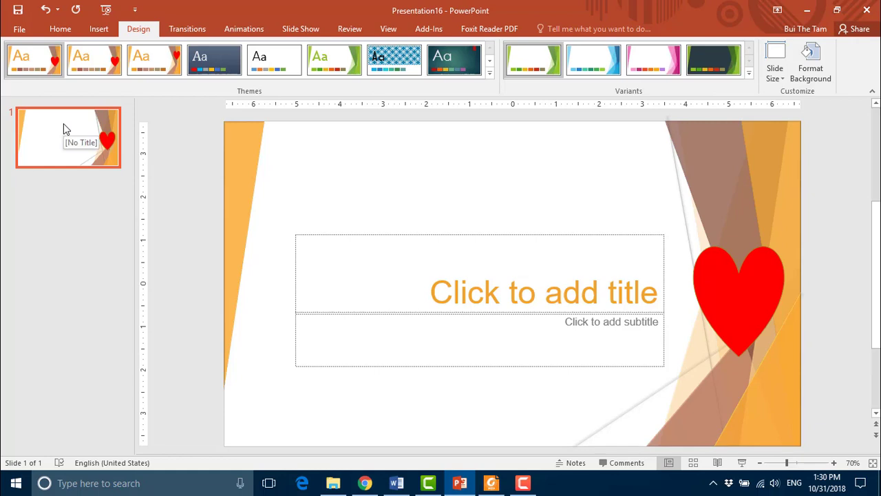
{"action": "left_click", "coordinate": [435, 292]}
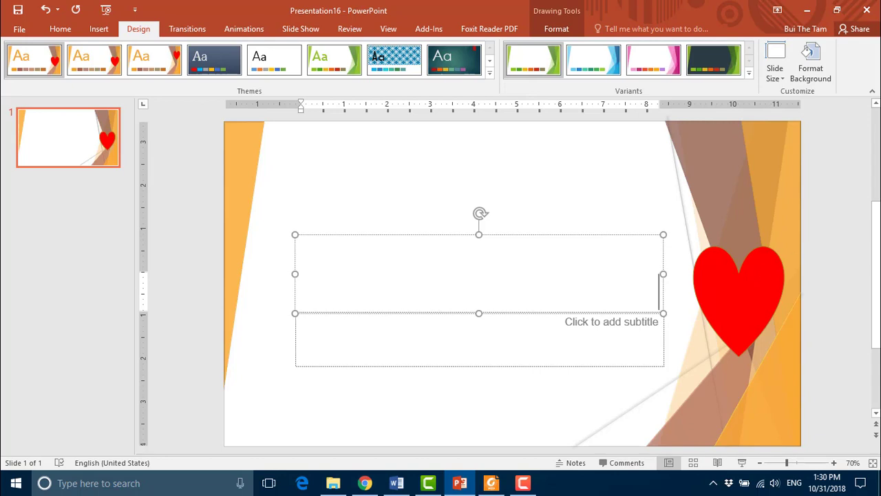
{"action": "type", "text": "C"}
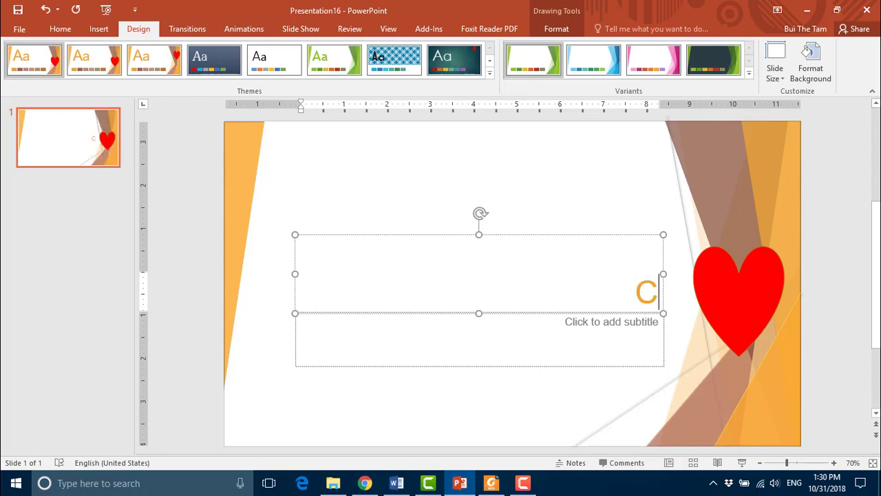
{"action": "type", "text": "ông ty"}
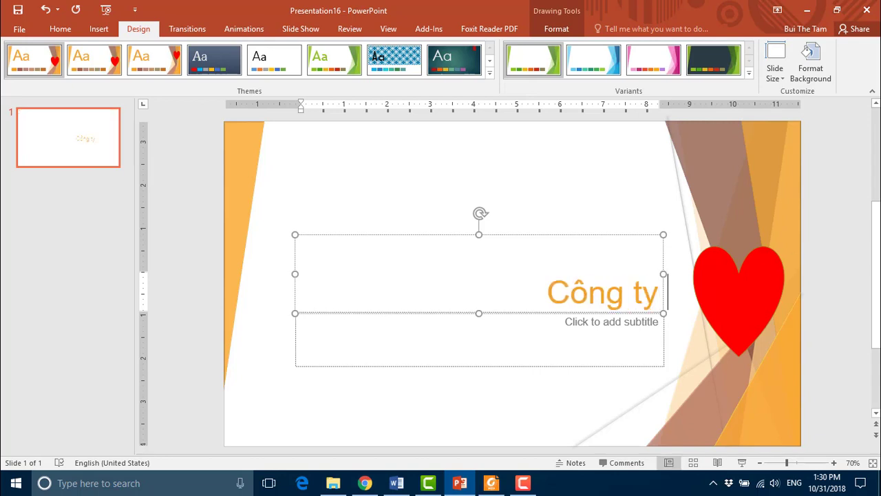
{"action": "type", "text": " Bất d"}
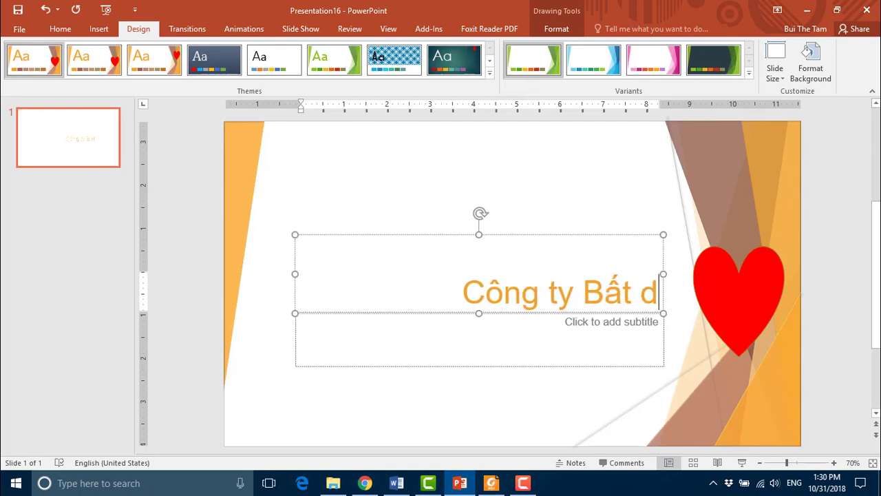
{"action": "key", "text": "BackSpace"}
{"action": "type", "text": "động sa"}
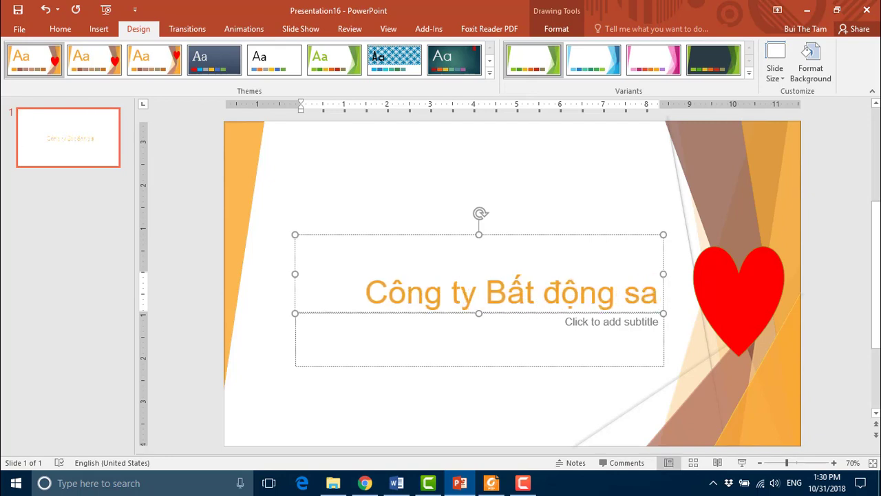
{"action": "type", "text": "ản"}
{"action": "type", "text": " Hoaà"}
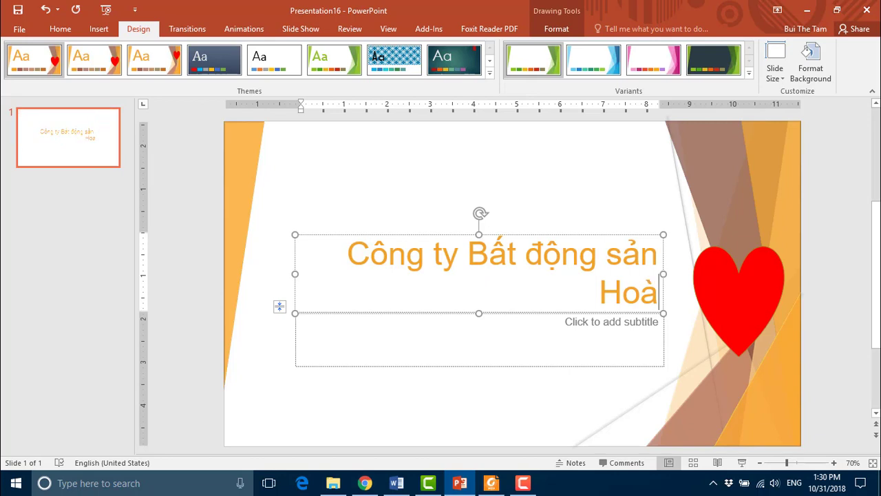
{"action": "type", "text": " Biình"}
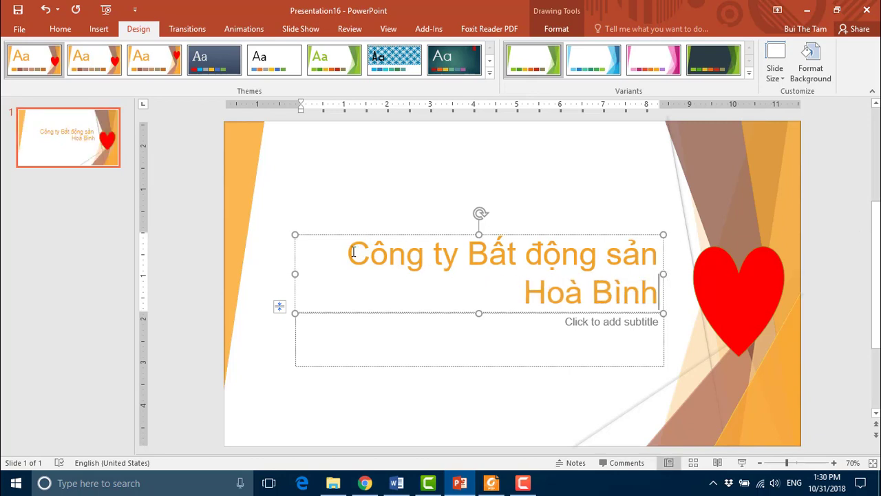
Step: Make the title text black
{"action": "left_click_drag", "start_coordinate": [348, 253], "coordinate": [660, 292]}
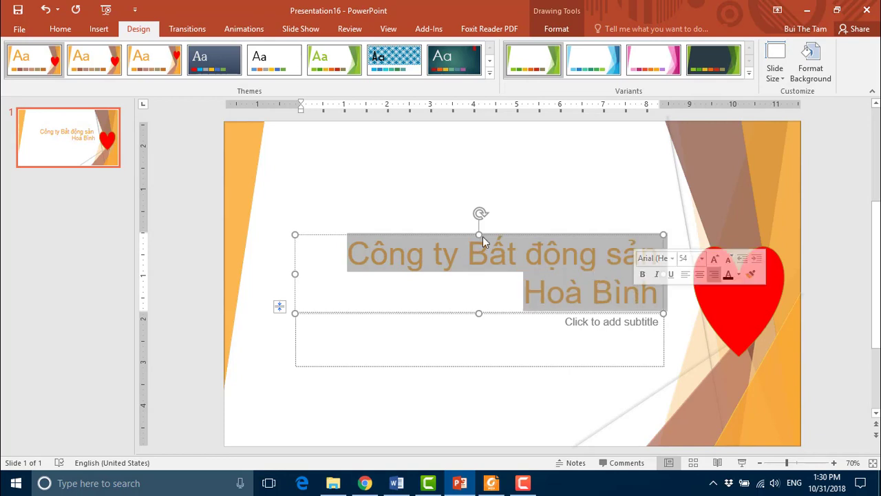
{"action": "left_click", "coordinate": [60, 31]}
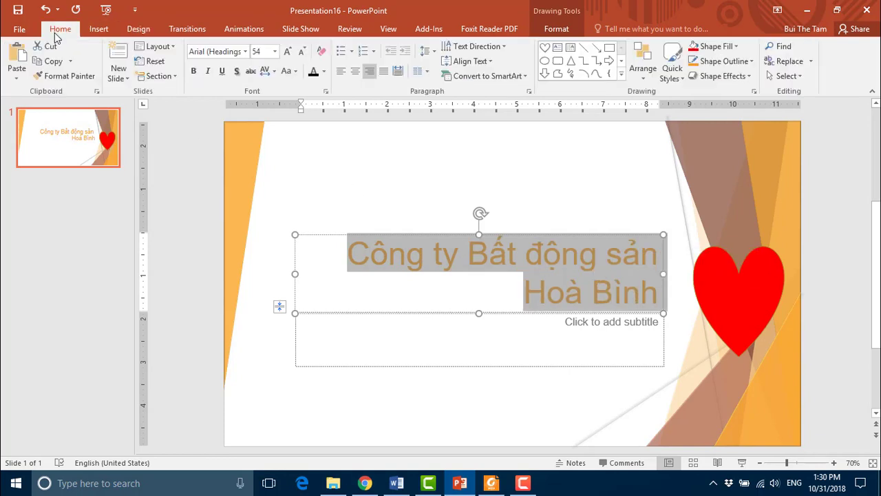
{"action": "left_click", "coordinate": [323, 71]}
{"action": "left_click", "coordinate": [325, 100]}
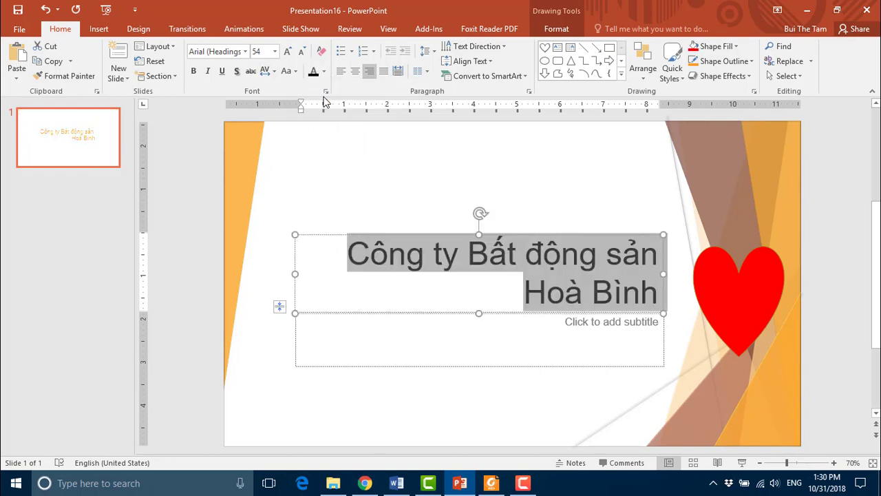
{"action": "left_click", "coordinate": [460, 273]}
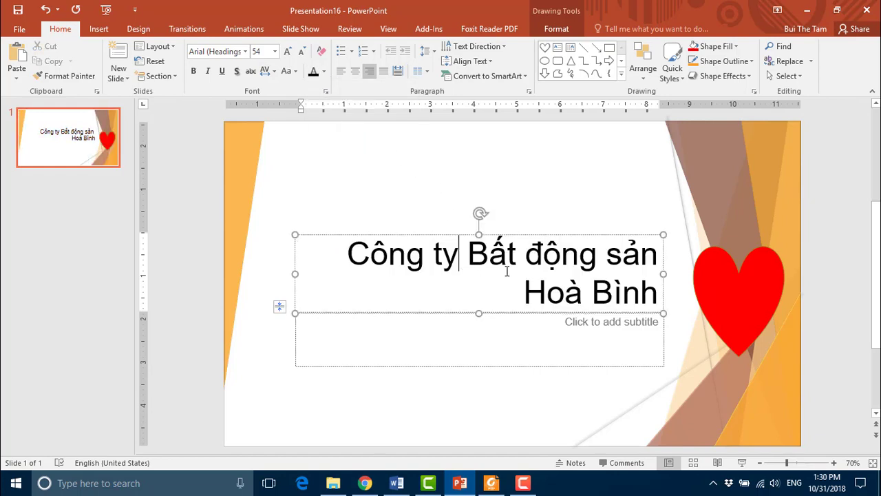
{"action": "left_click", "coordinate": [570, 324]}
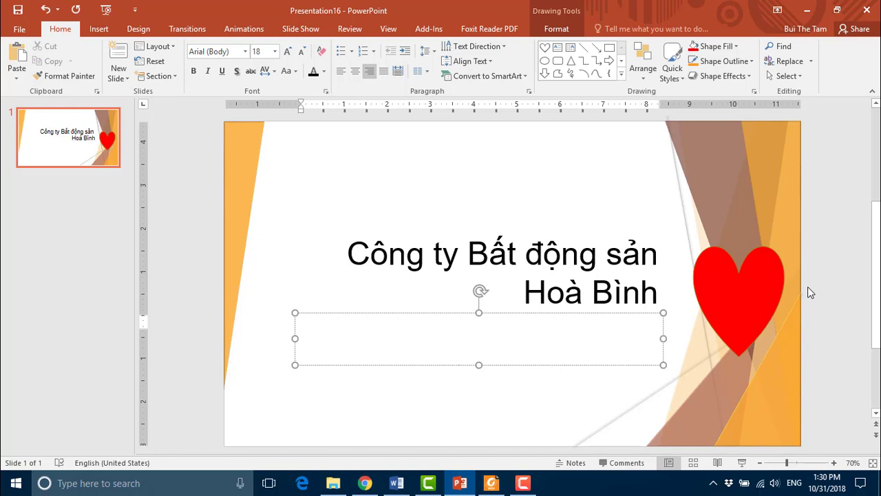
Step: Type the subtitle lines 'Thiết kế và xây dựng nhà' and 'Môi giới nhà đất'
{"action": "type", "text": "Thiế"}
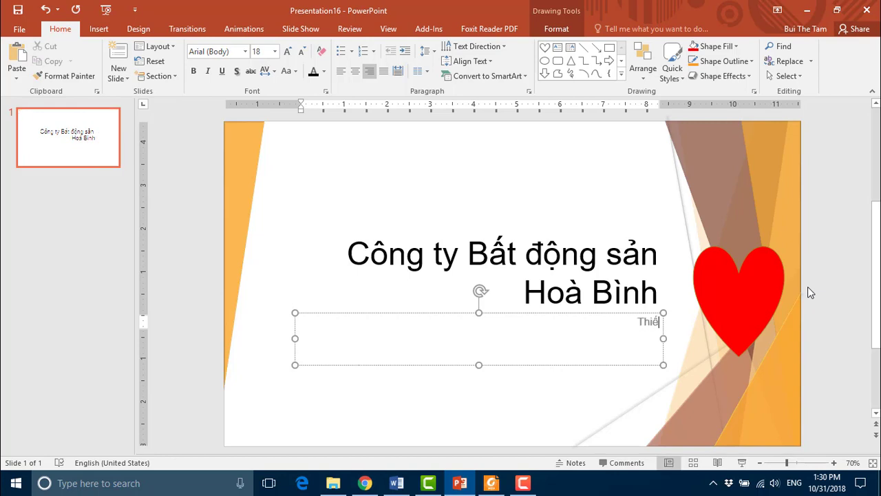
{"action": "type", "text": "t ke"}
{"action": "type", "text": "va"}
{"action": "type", "text": "xây"}
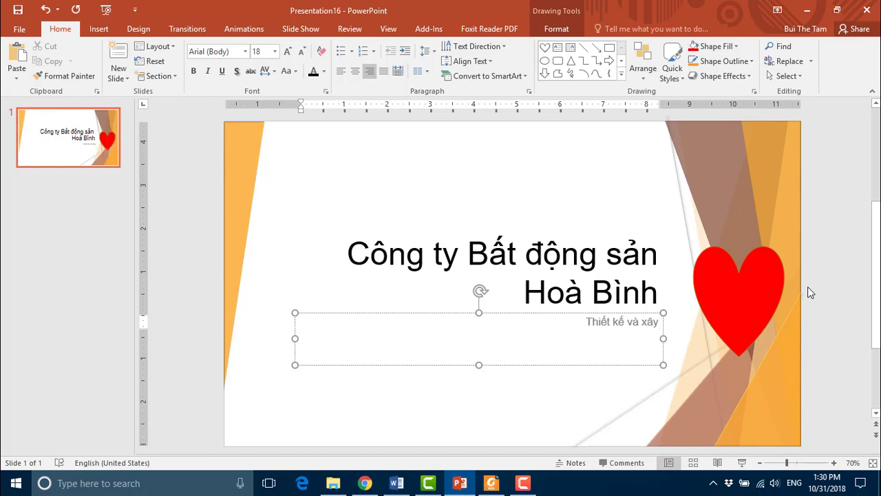
{"action": "type", "text": " duựng"}
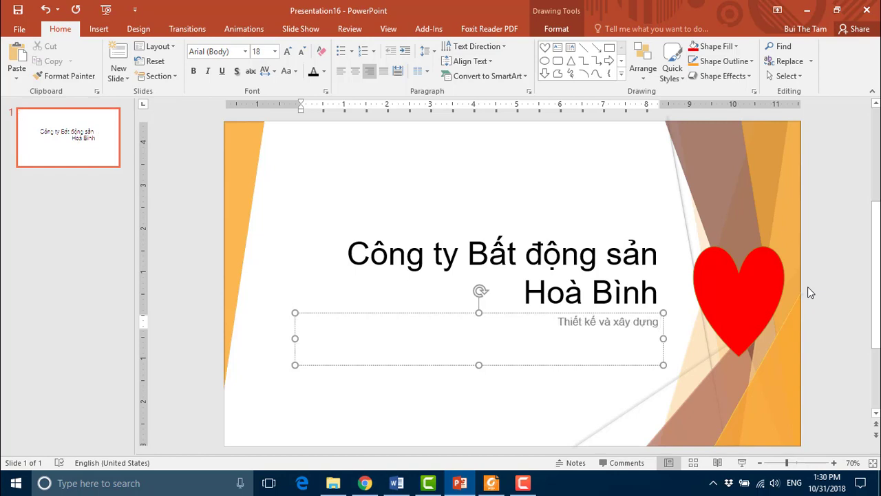
{"action": "type", "text": " nhà"}
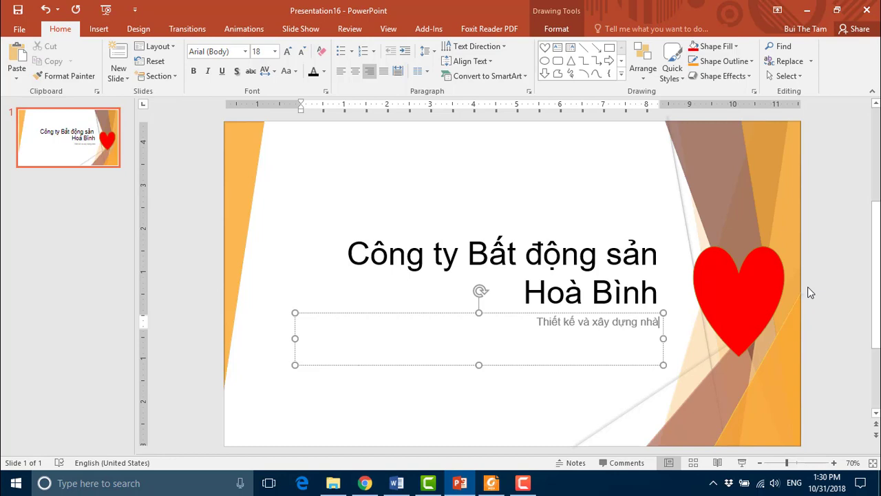
{"action": "key", "text": "Return"}
{"action": "type", "text": "Mô"}
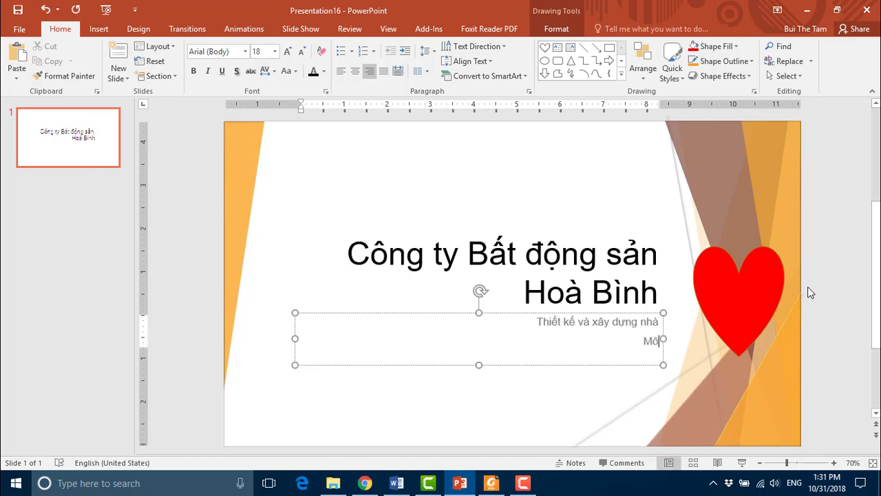
{"action": "type", "text": "i giơi"}
{"action": "type", "text": " nha"}
{"action": "type", "text": " đ"}
{"action": "type", "text": "â"}
{"action": "type", "text": "t"}
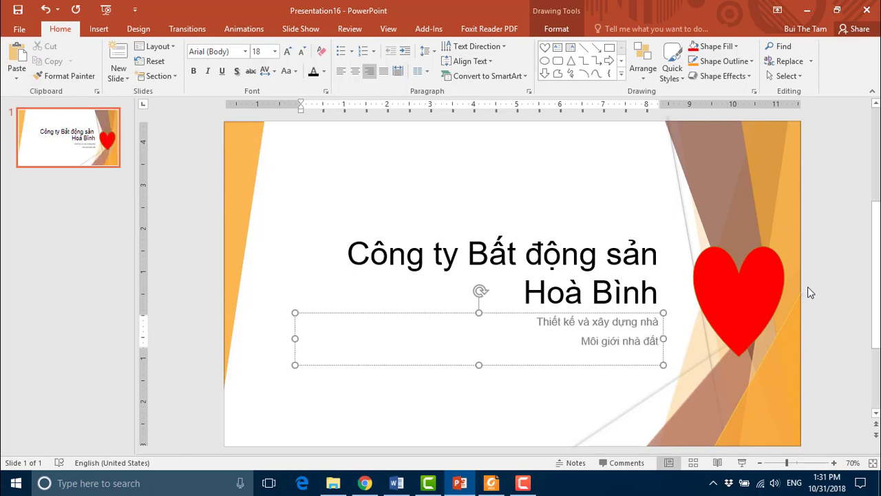
Step: Format both subtitle lines in dark blue at font size 24
{"action": "left_click_drag", "start_coordinate": [535, 323], "coordinate": [651, 340]}
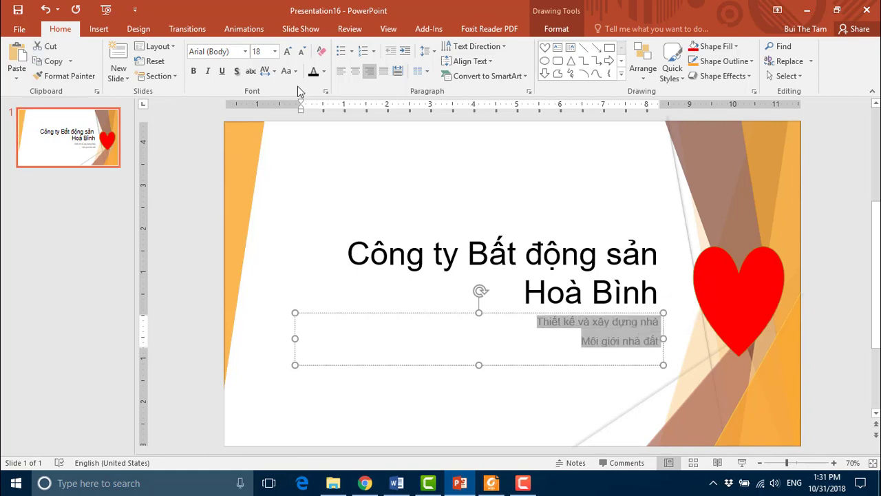
{"action": "left_click", "coordinate": [325, 72]}
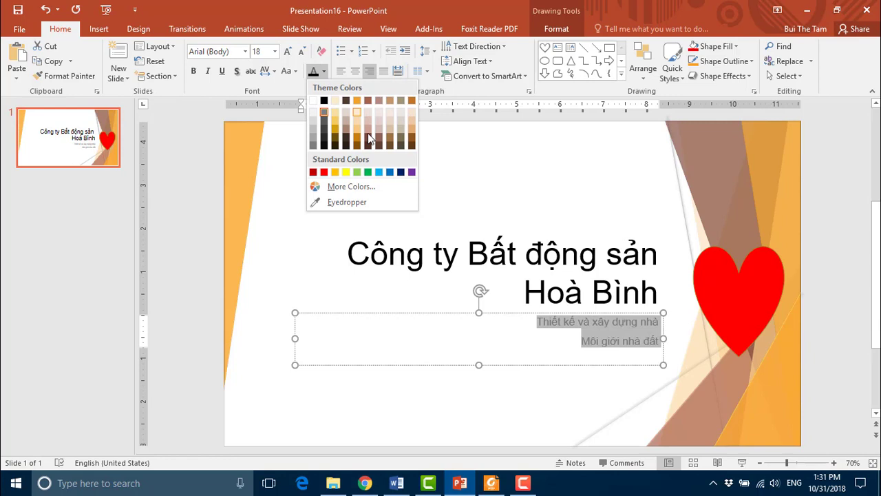
{"action": "left_click", "coordinate": [400, 174]}
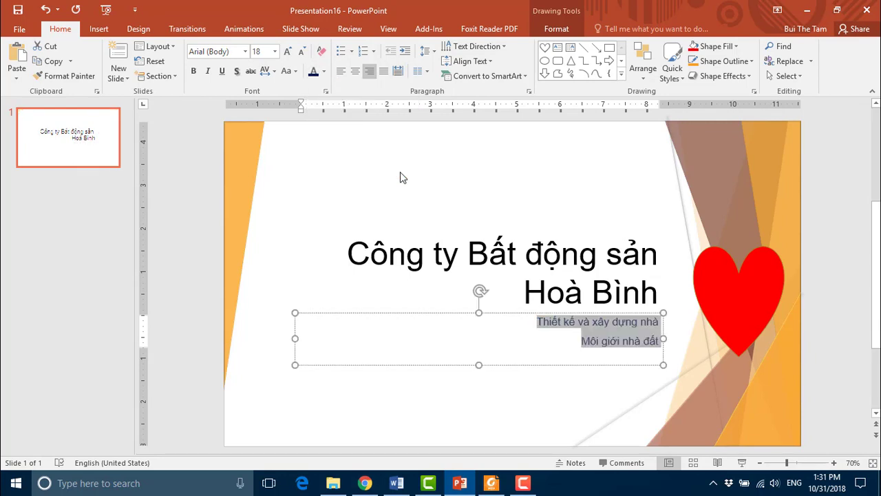
{"action": "left_click", "coordinate": [275, 51]}
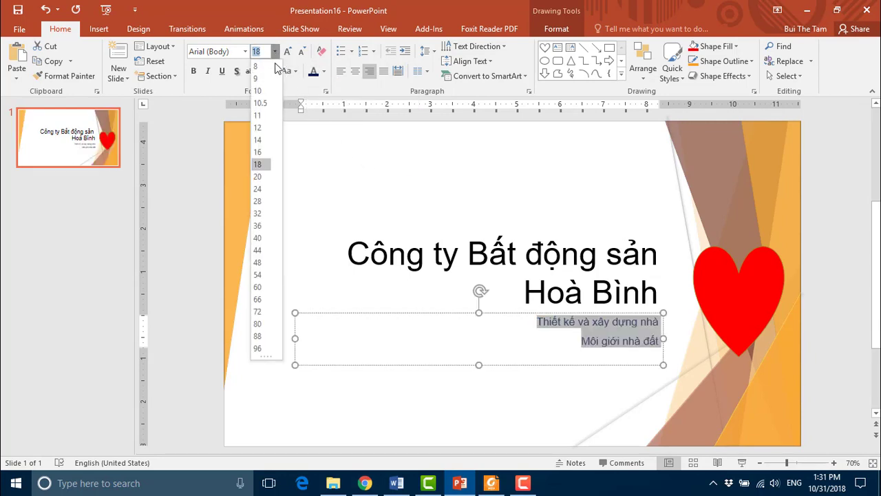
{"action": "left_click", "coordinate": [258, 189]}
{"action": "left_click", "coordinate": [409, 215]}
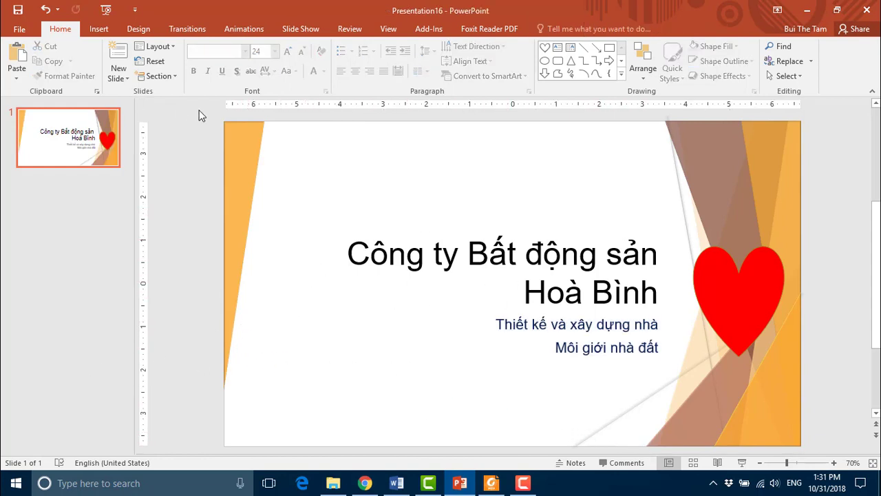
Step: Apply the custom MauThemeSo1 theme to all slides of Presentation16
{"action": "left_click", "coordinate": [139, 30]}
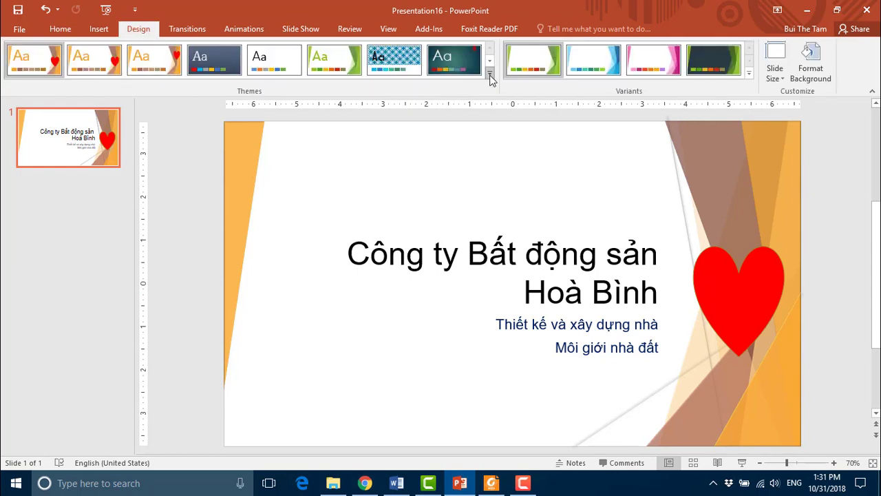
{"action": "left_click", "coordinate": [490, 75]}
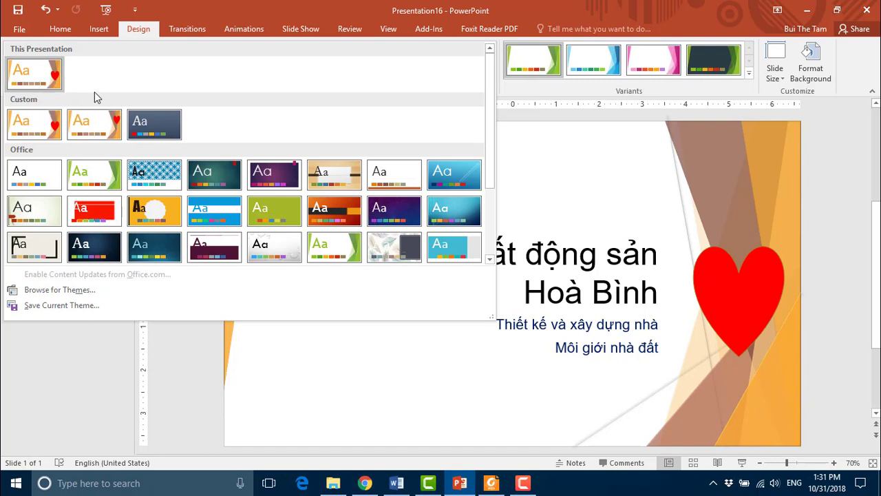
{"action": "left_click", "coordinate": [43, 131]}
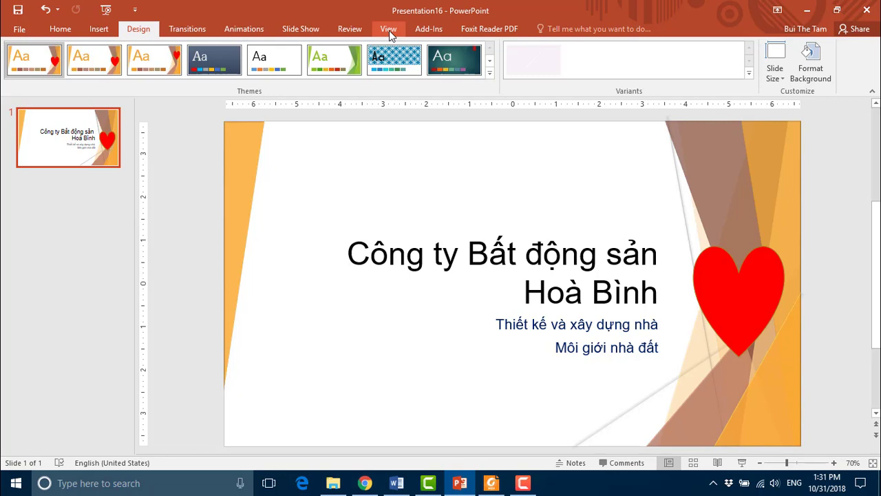
{"action": "left_click", "coordinate": [490, 73]}
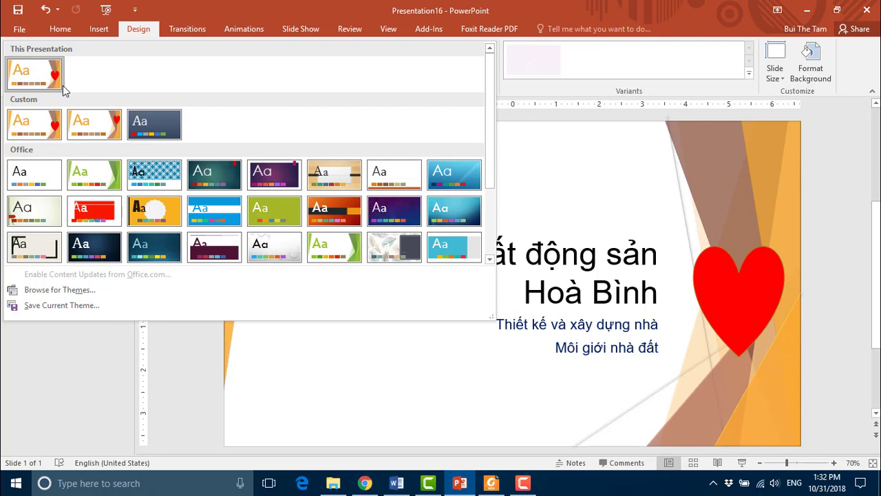
{"action": "left_click", "coordinate": [387, 30]}
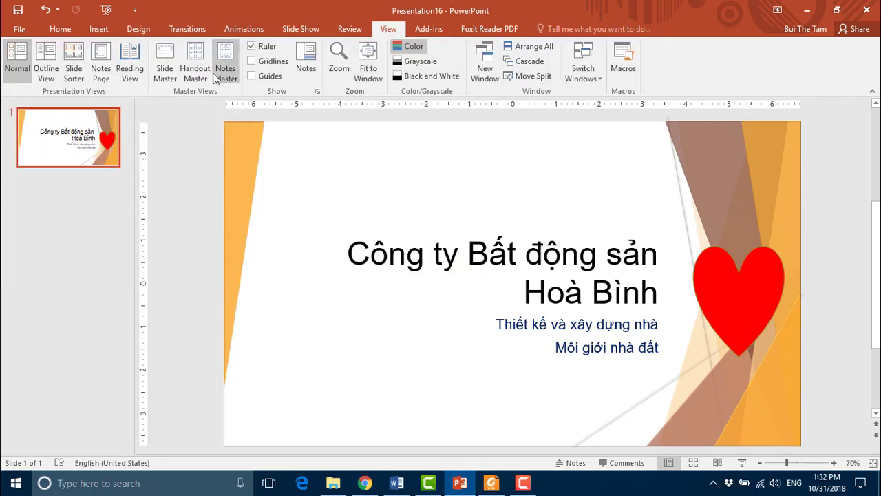
{"action": "left_click", "coordinate": [167, 64]}
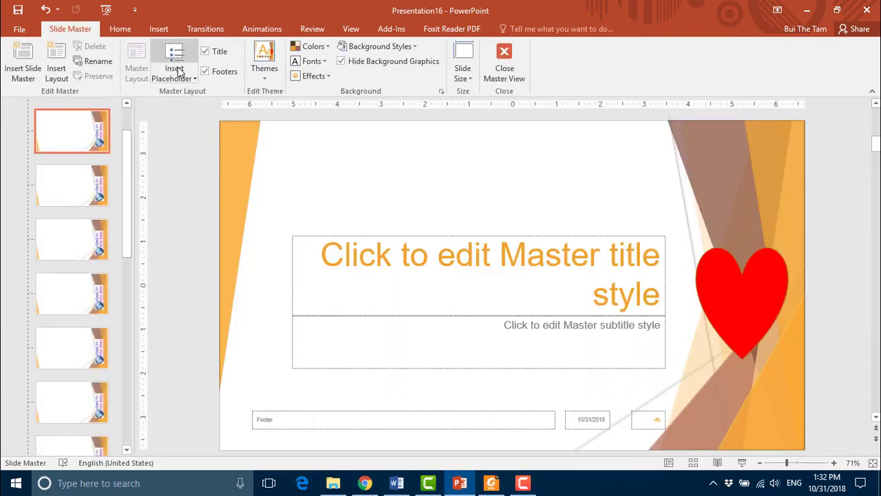
{"action": "scroll", "coordinate": [124, 181], "scroll_direction": "up", "scroll_amount": 2}
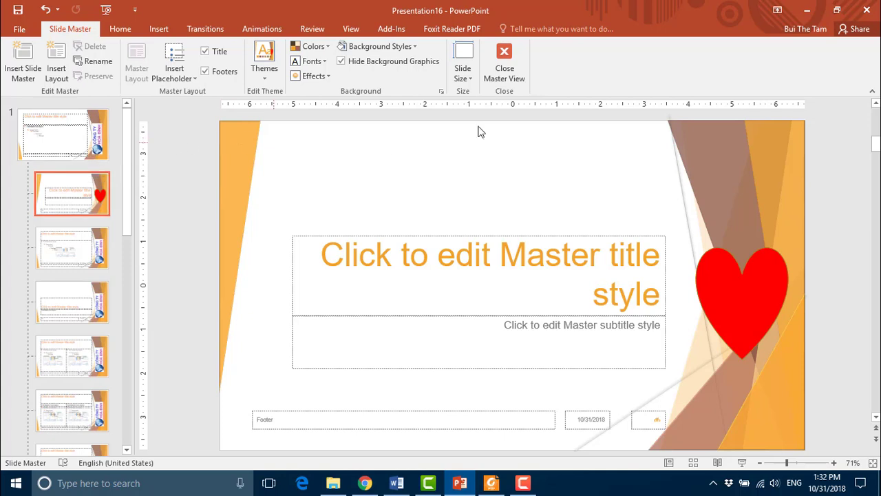
{"action": "left_click", "coordinate": [501, 65]}
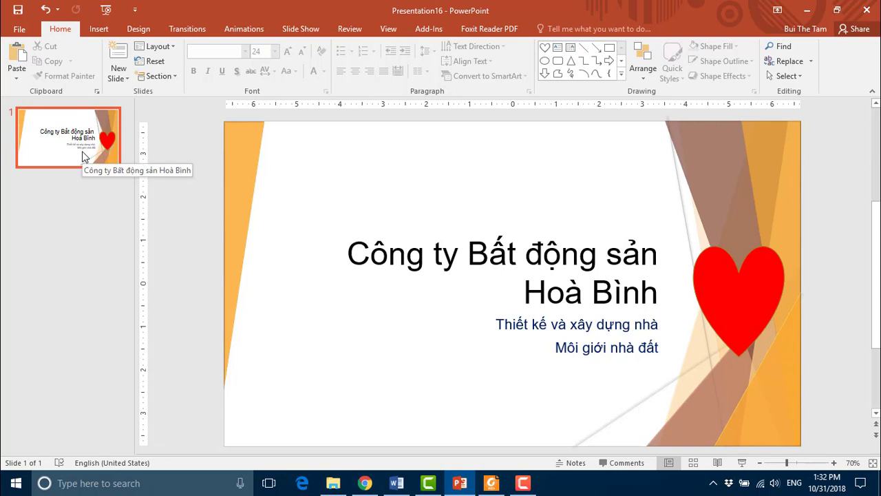
Step: Add a Title and Content slide and begin its title 'Các công trình đang xây dựng'
{"action": "left_click", "coordinate": [126, 79]}
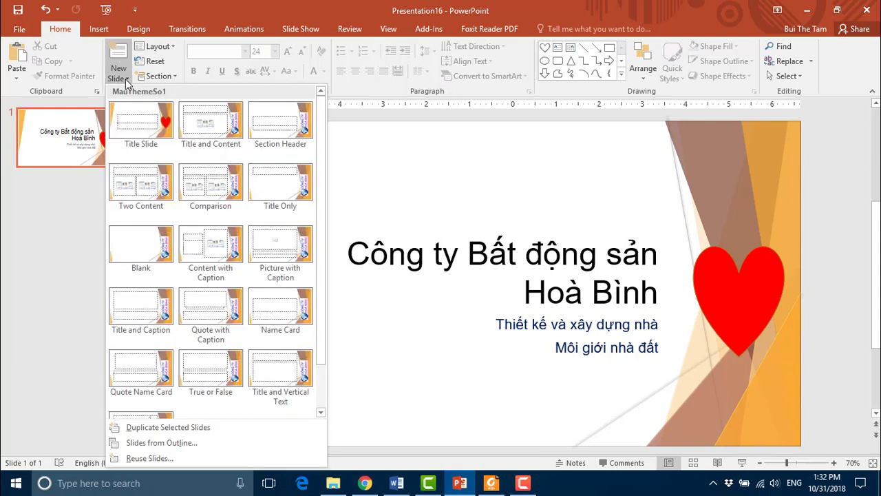
{"action": "left_click", "coordinate": [210, 122]}
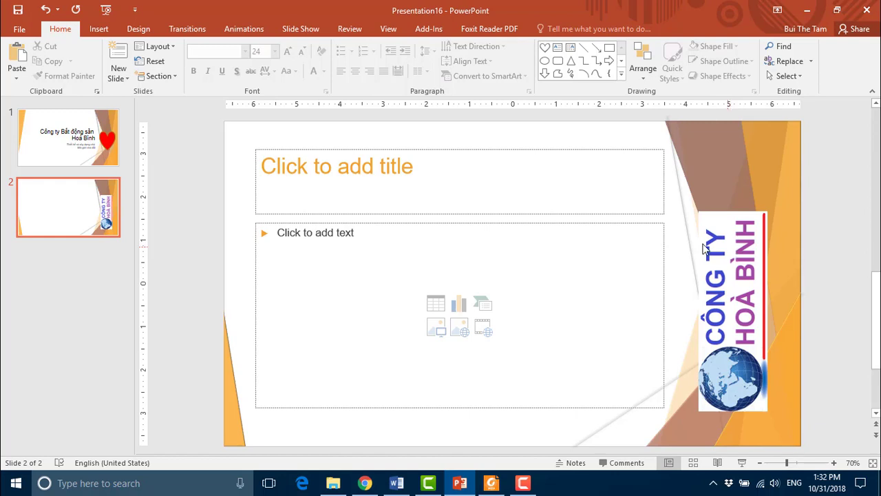
{"action": "left_click", "coordinate": [270, 165]}
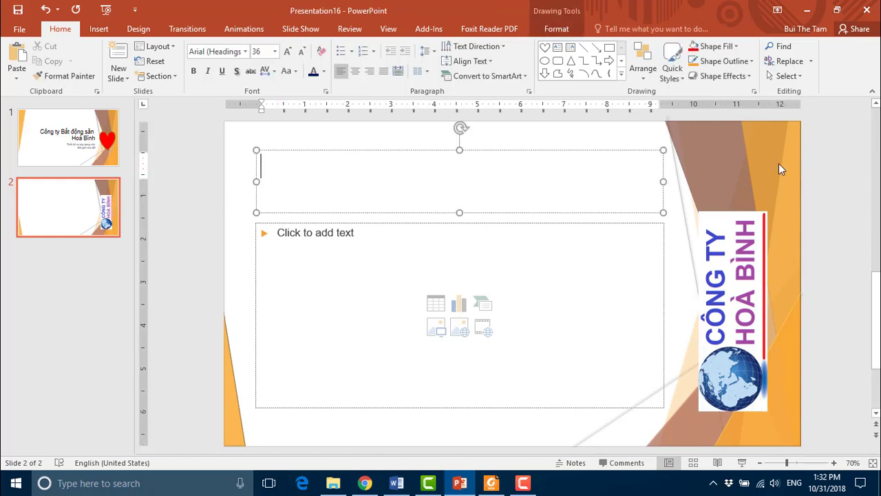
{"action": "type", "text": "Các "}
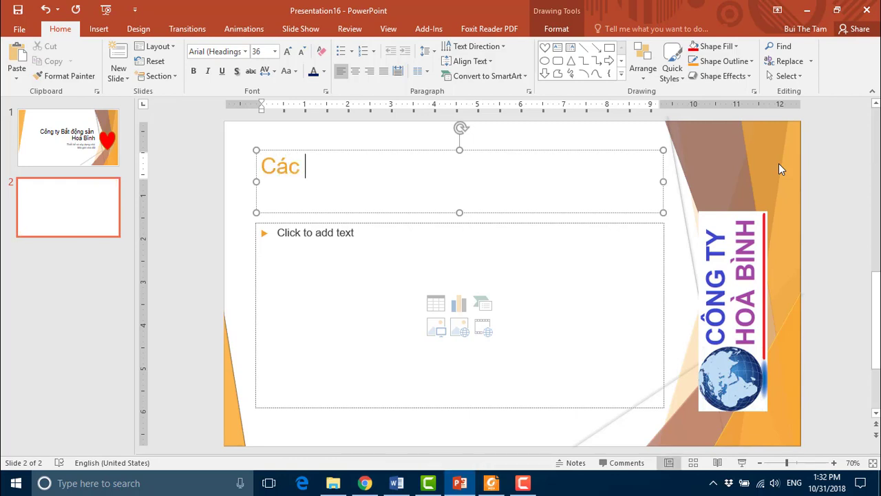
{"action": "type", "text": "công t"}
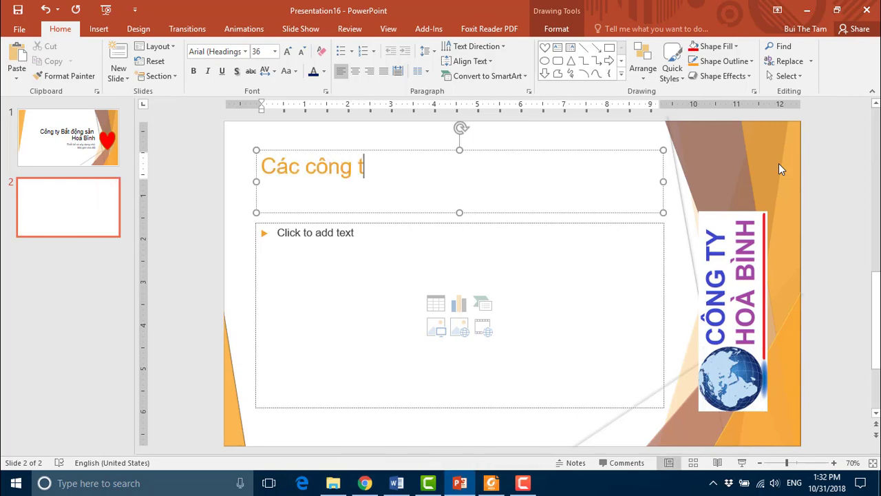
{"action": "type", "text": "rinh đa"}
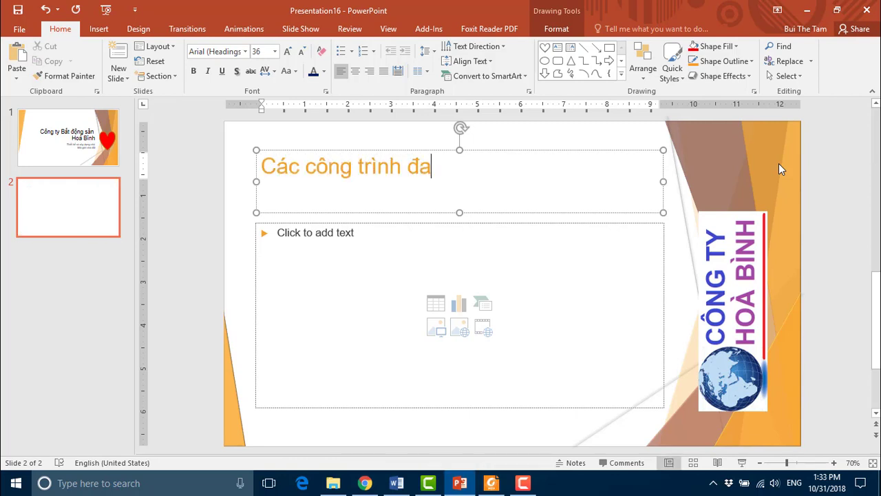
{"action": "type", "text": "ng xây"}
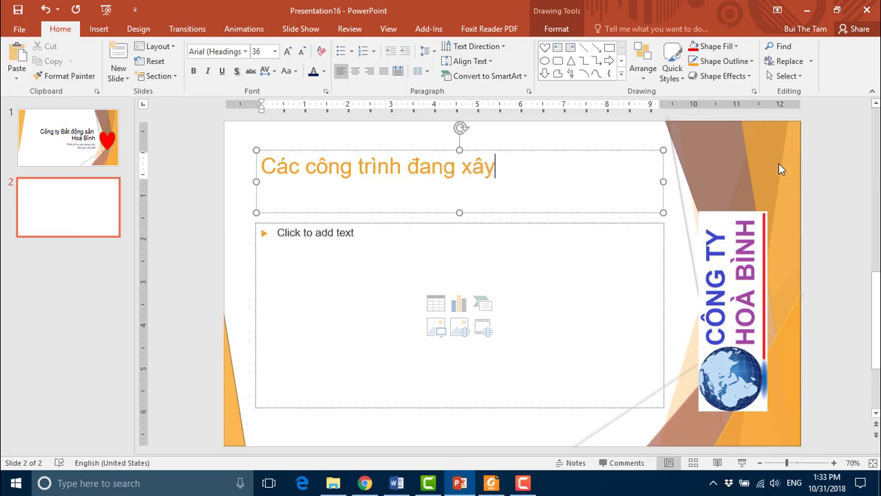
{"action": "type", "text": " dung"}
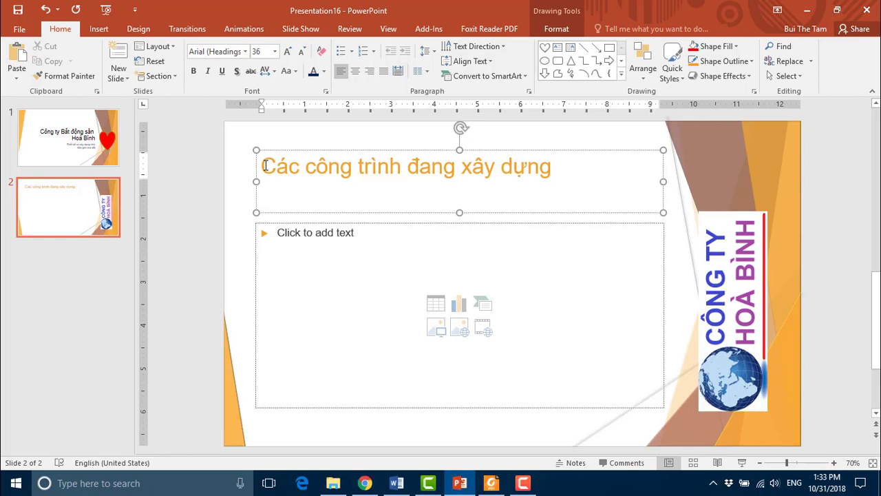
Step: Make the slide 2 title 'Các công trình đang xây dựng' bold at 44 pt
{"action": "left_click_drag", "start_coordinate": [262, 165], "coordinate": [530, 163]}
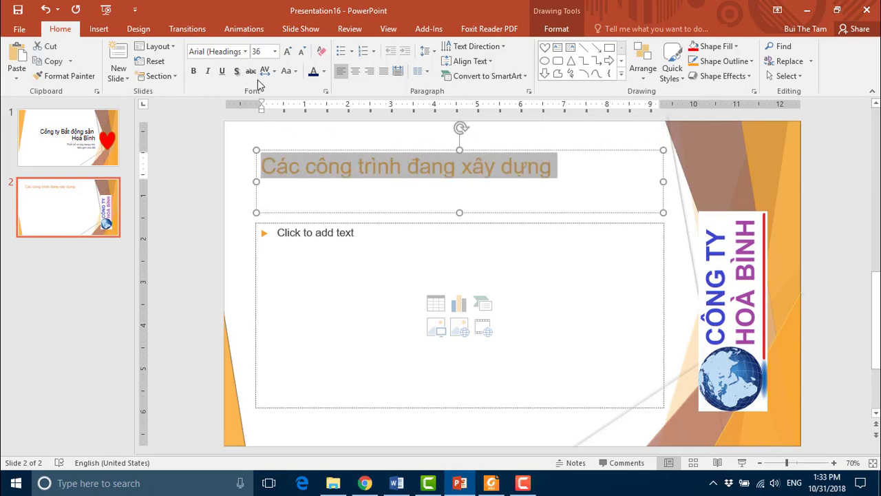
{"action": "left_click", "coordinate": [275, 52]}
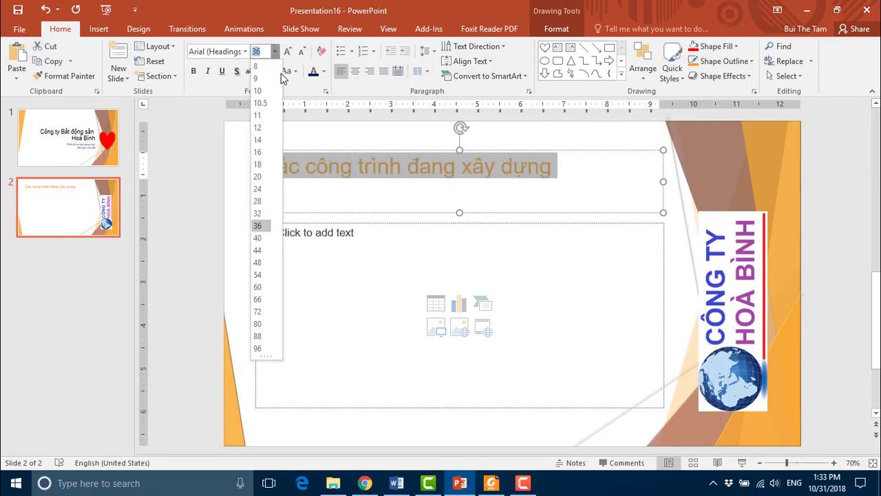
{"action": "left_click", "coordinate": [258, 250]}
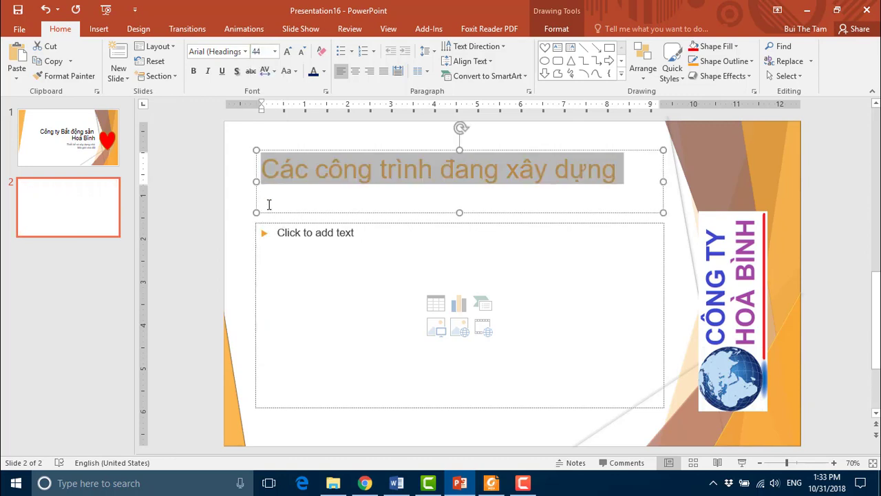
{"action": "left_click", "coordinate": [194, 71]}
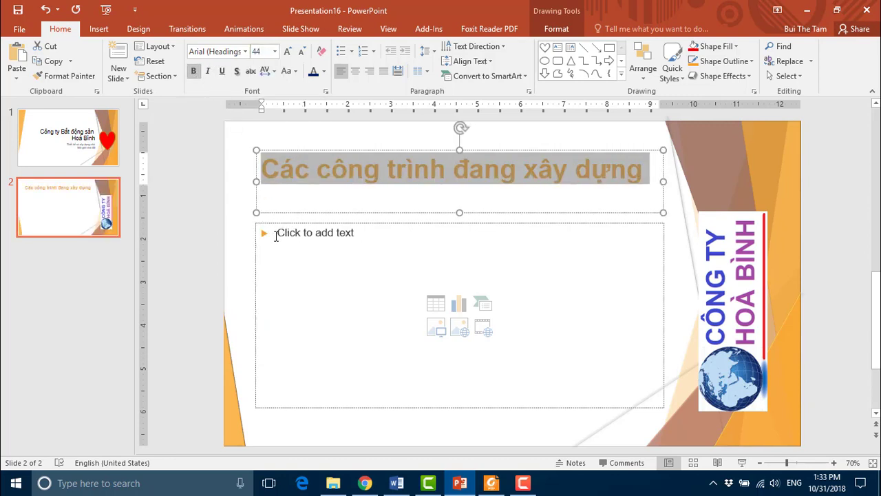
{"action": "left_click", "coordinate": [276, 235]}
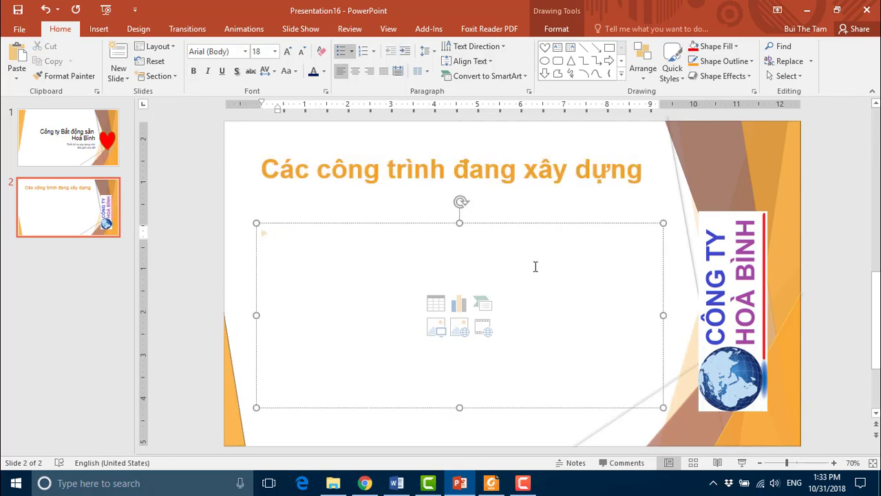
Step: Type four bullets: Toà nhà Ngọc Sơn, Siêu thị Quang Trung, Khu công nghiệp Đại Thành, Khu chung cư Bình An
{"action": "type", "text": "Toa"}
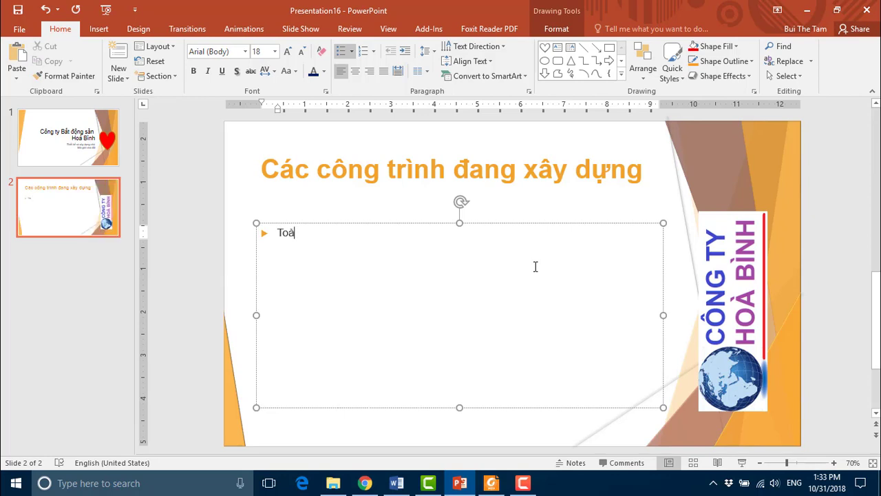
{"action": "type", "text": "f nha"}
{"action": "type", "text": "N"}
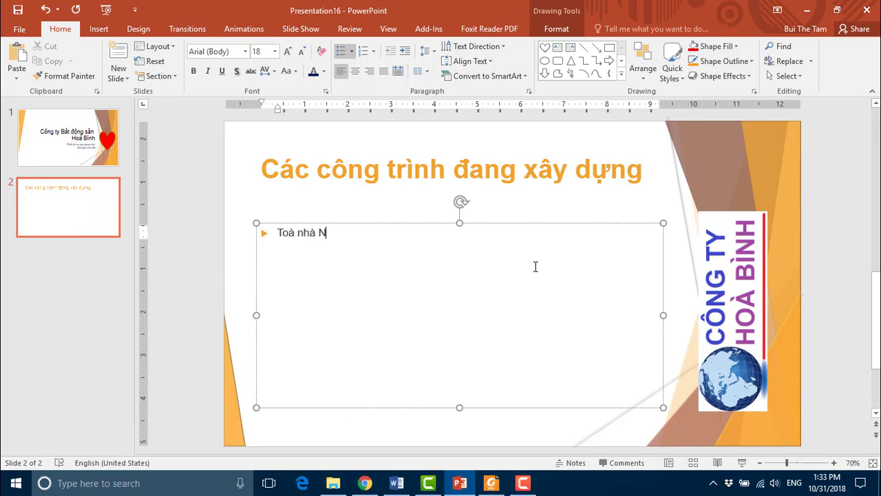
{"action": "type", "text": "goc So"}
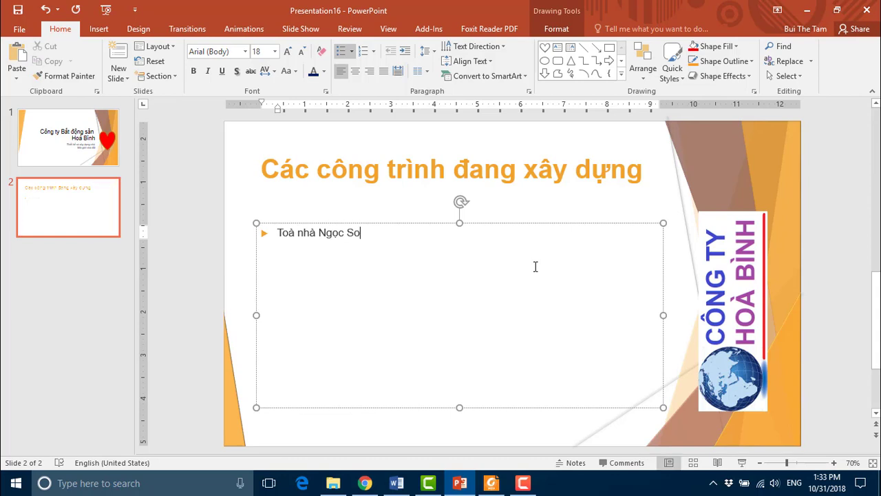
{"action": "type", "text": "ơn"}
{"action": "key", "text": "Return"}
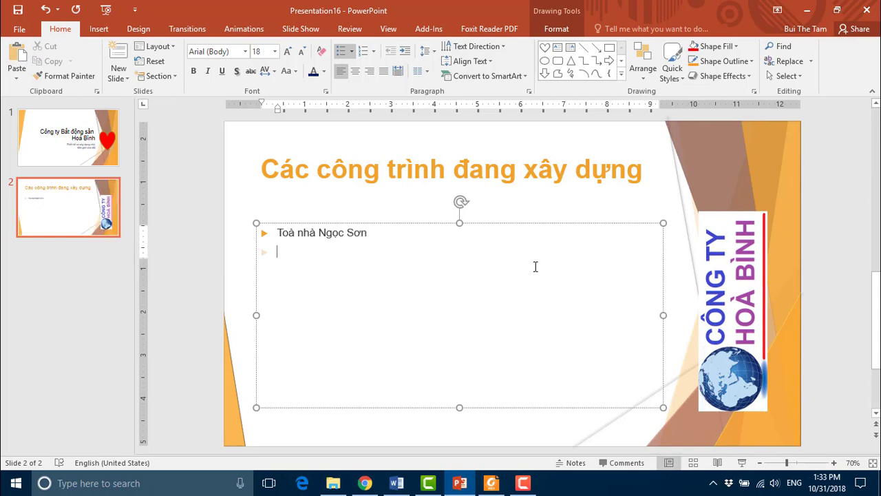
{"action": "type", "text": "Sieu th"}
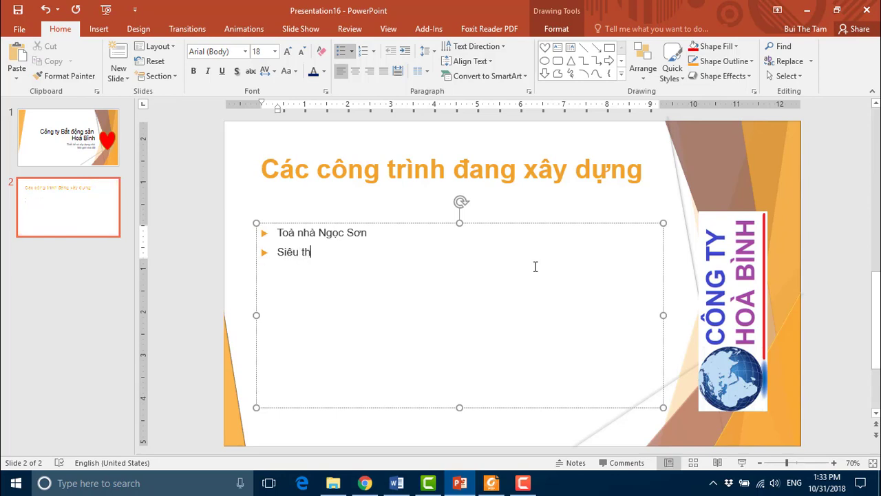
{"action": "type", "text": " Quang"}
{"action": "type", "text": " Trung"}
{"action": "key", "text": "Return"}
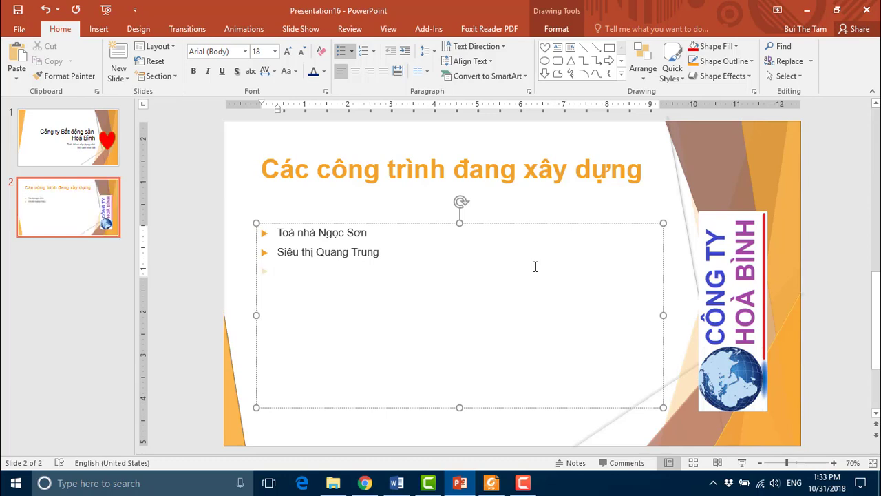
{"action": "type", "text": "Khu"}
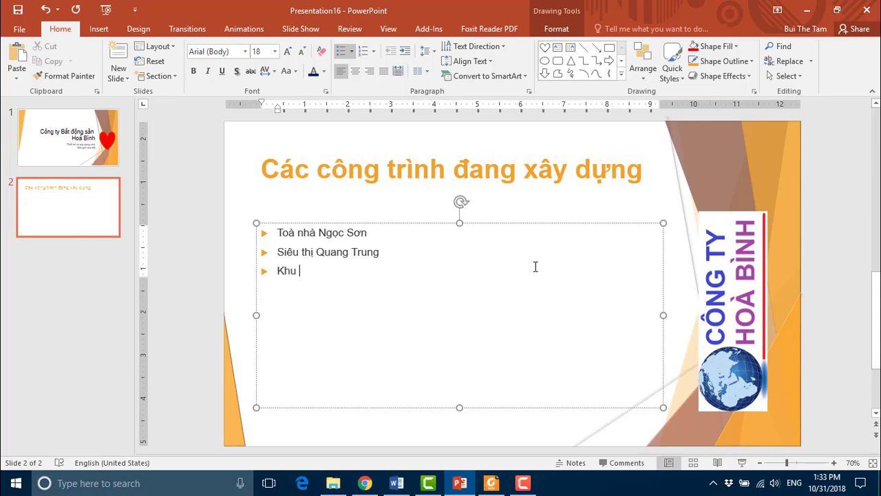
{"action": "type", "text": "nghi"}
{"action": "type", "text": "ệp"}
{"action": "type", "text": " ĐaiTh"}
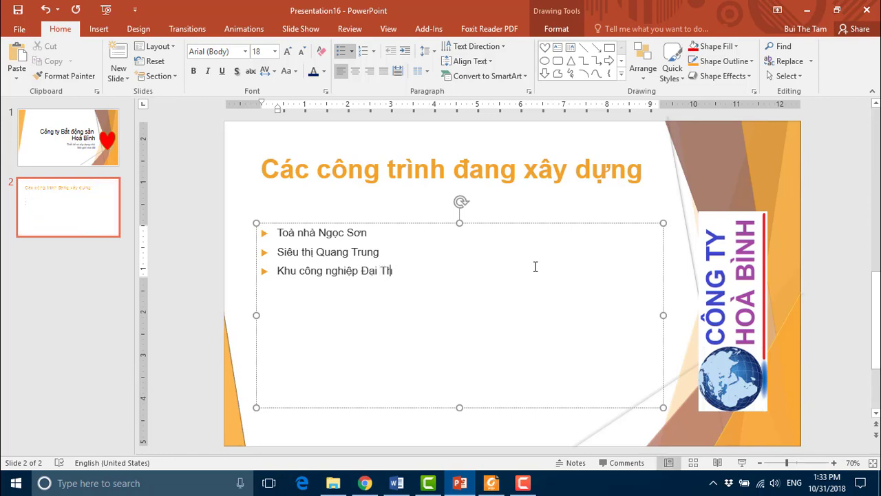
{"action": "type", "text": "anhf"}
{"action": "key", "text": "Return"}
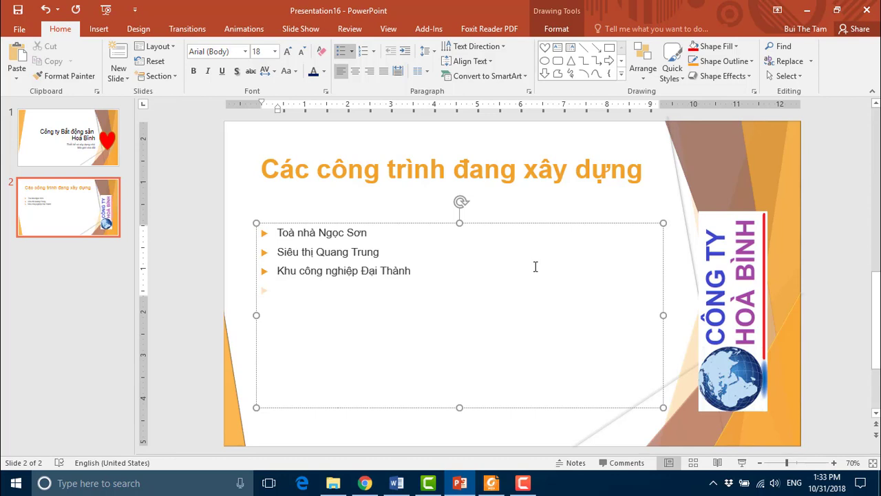
{"action": "type", "text": "Khu chun"}
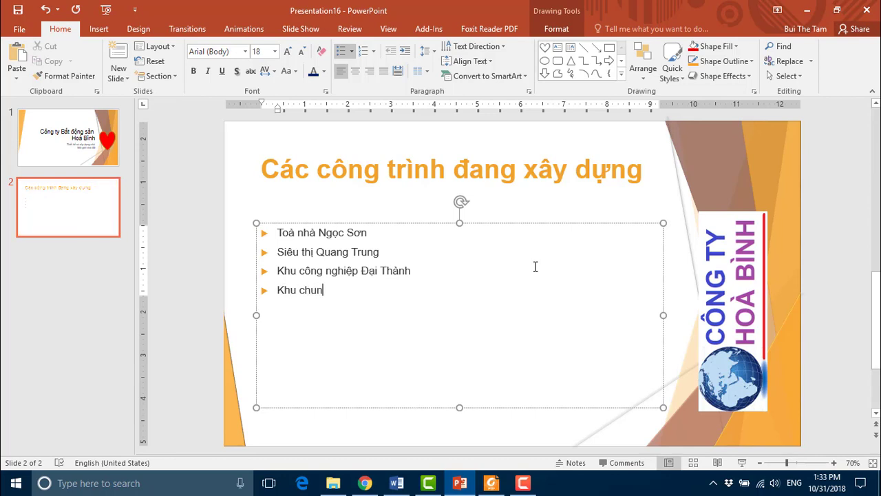
{"action": "type", "text": "w Bi"}
{"action": "type", "text": " A"}
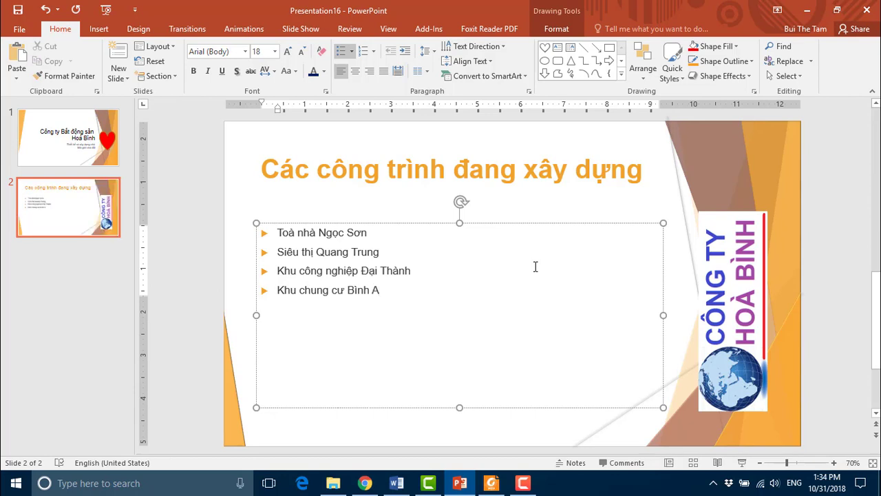
{"action": "type", "text": "n"}
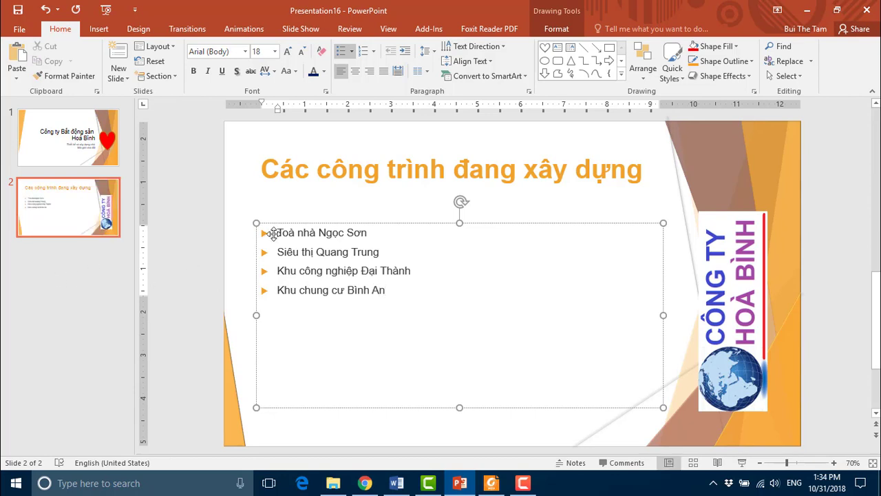
Step: Format the four project bullets as red text at size 36
{"action": "left_click_drag", "start_coordinate": [276, 233], "coordinate": [426, 285]}
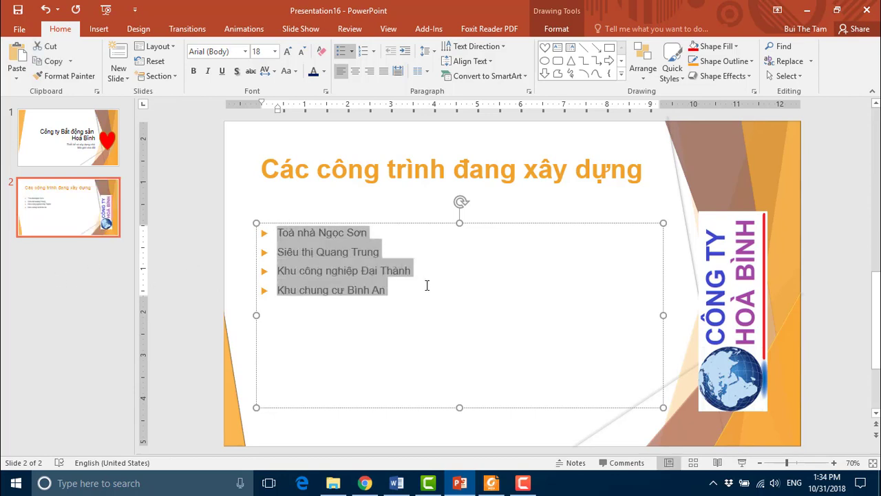
{"action": "left_click", "coordinate": [275, 52]}
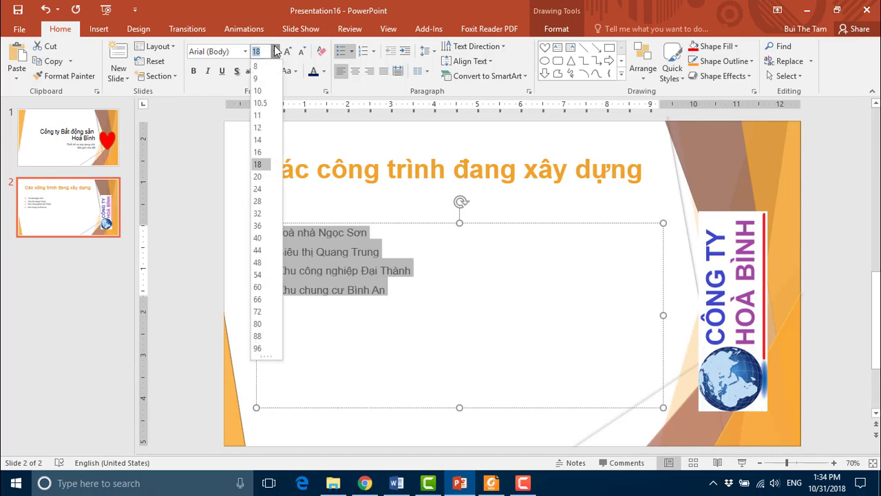
{"action": "left_click", "coordinate": [259, 226]}
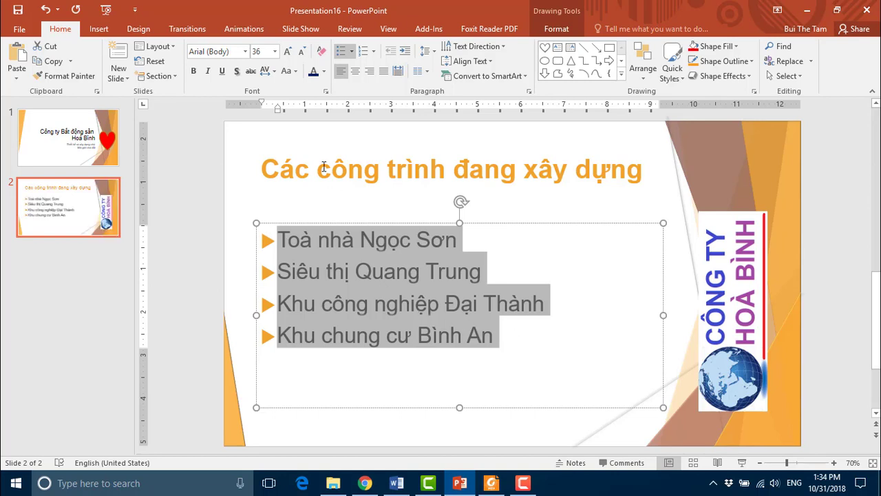
{"action": "left_click", "coordinate": [325, 72]}
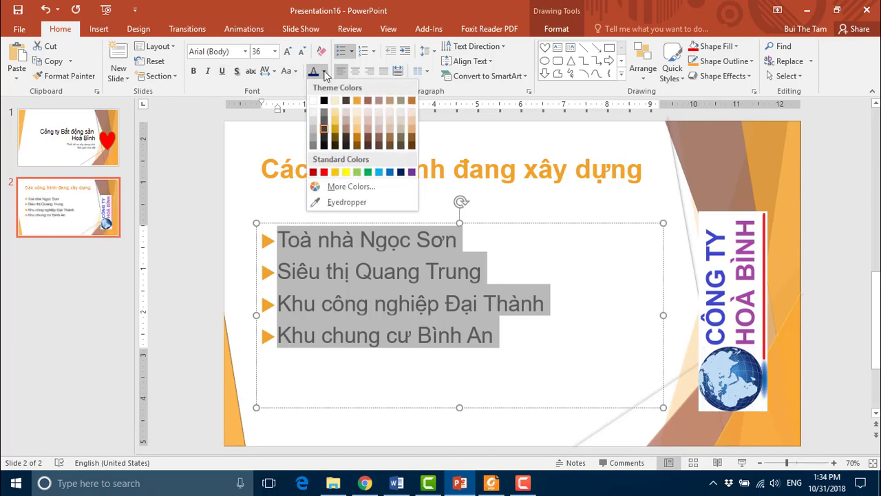
{"action": "left_click", "coordinate": [324, 171]}
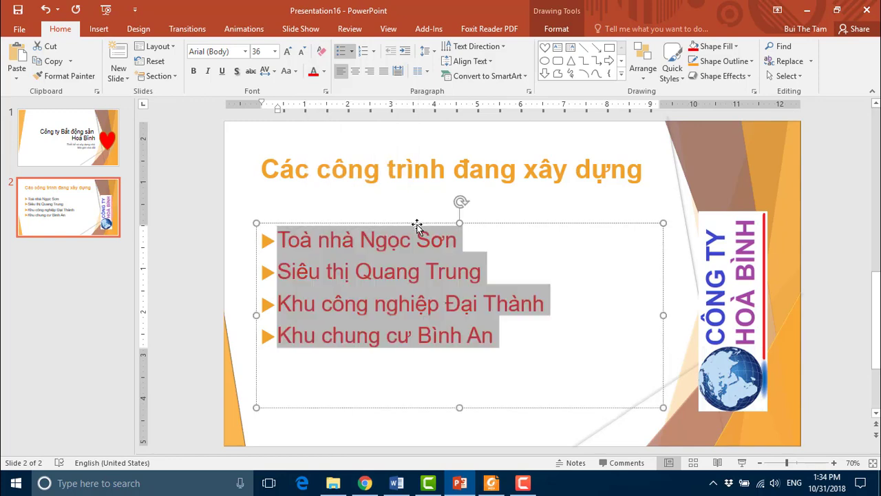
{"action": "left_click", "coordinate": [506, 349]}
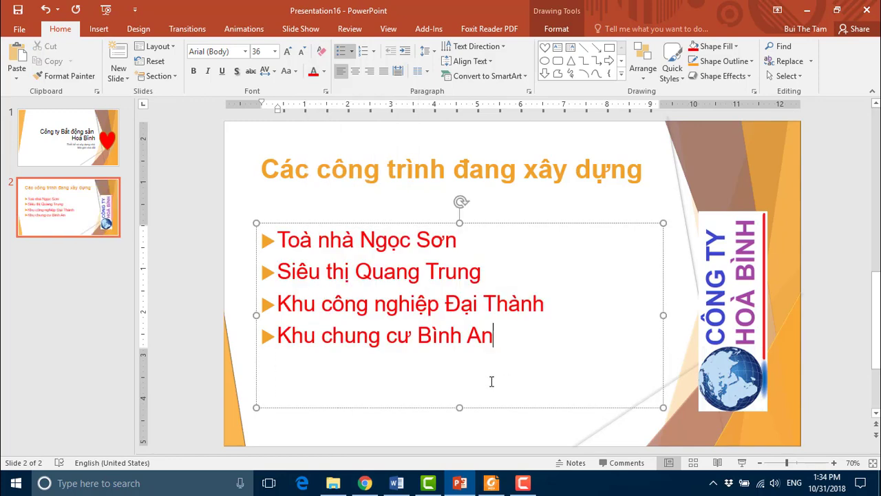
Step: Shrink the bullet text box to fit the list and nudge it slightly down
{"action": "left_click_drag", "start_coordinate": [460, 407], "coordinate": [461, 363]}
{"action": "key", "text": "ctrl+Down"}
{"action": "key", "text": "ctrl+Down"}
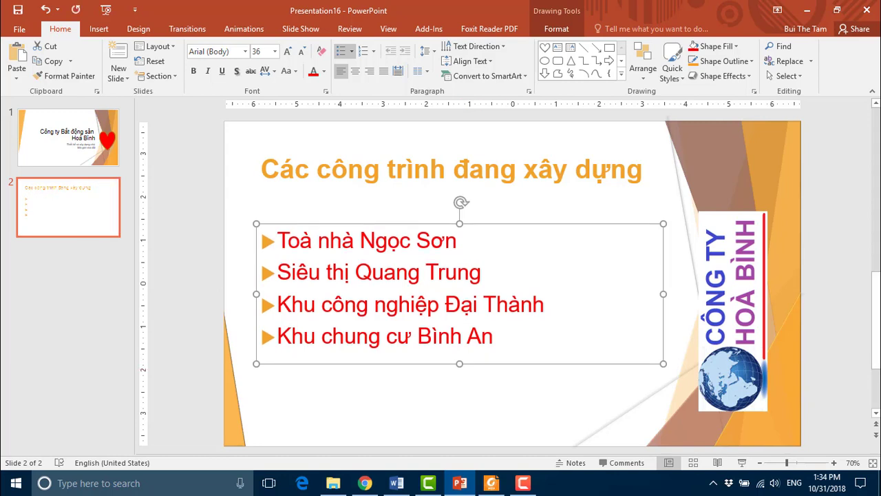
{"action": "key", "text": "ctrl+Down"}
{"action": "key", "text": "ctrl+Down"}
{"action": "key", "text": "ctrl+Down"}
{"action": "key", "text": "ctrl+Down"}
{"action": "key", "text": "ctrl+Down"}
{"action": "key", "text": "ctrl+Down"}
{"action": "key", "text": "ctrl+Down"}
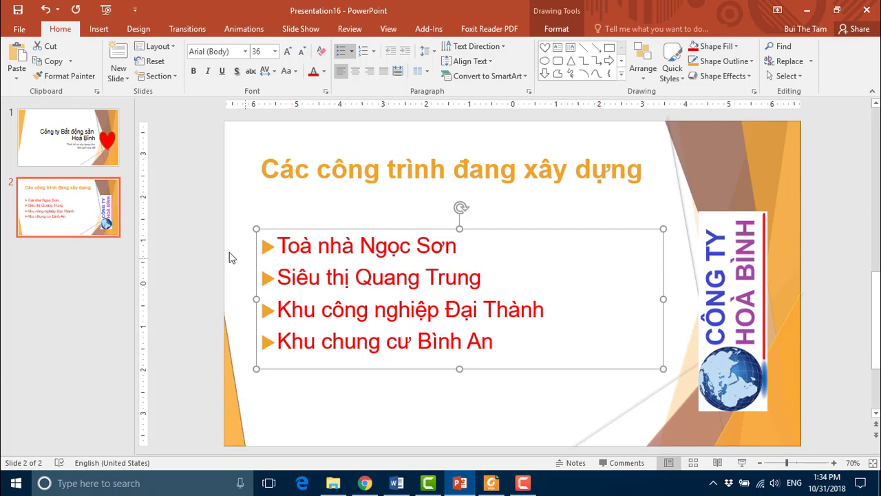
{"action": "left_click", "coordinate": [256, 206]}
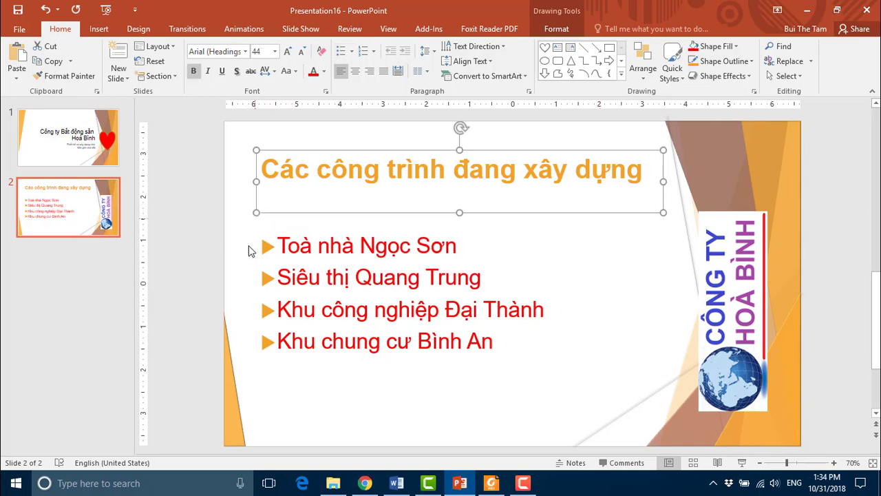
Step: Run the slide show from slide 1 through both slides, then exit to editing
{"action": "left_click", "coordinate": [249, 258]}
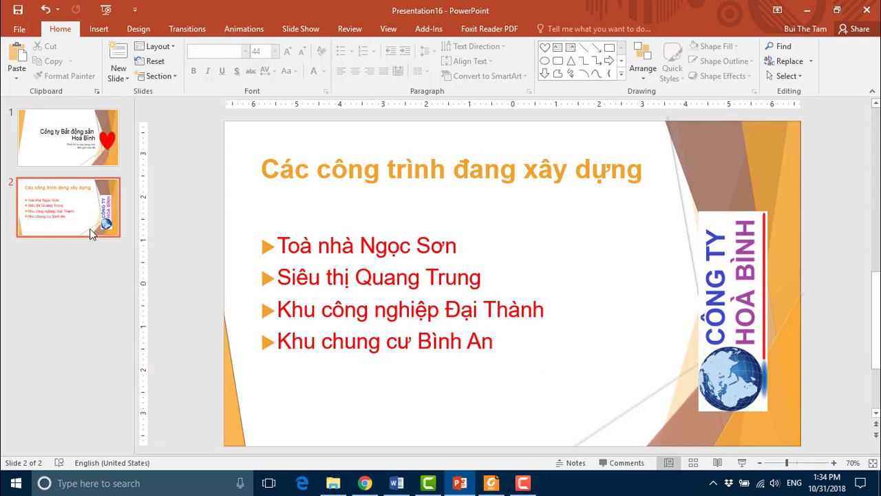
{"action": "left_click", "coordinate": [52, 149]}
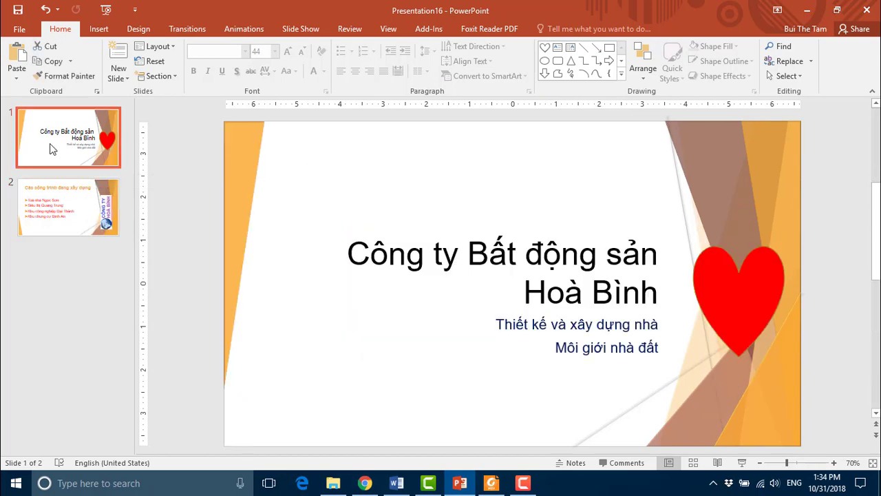
{"action": "left_click", "coordinate": [742, 463]}
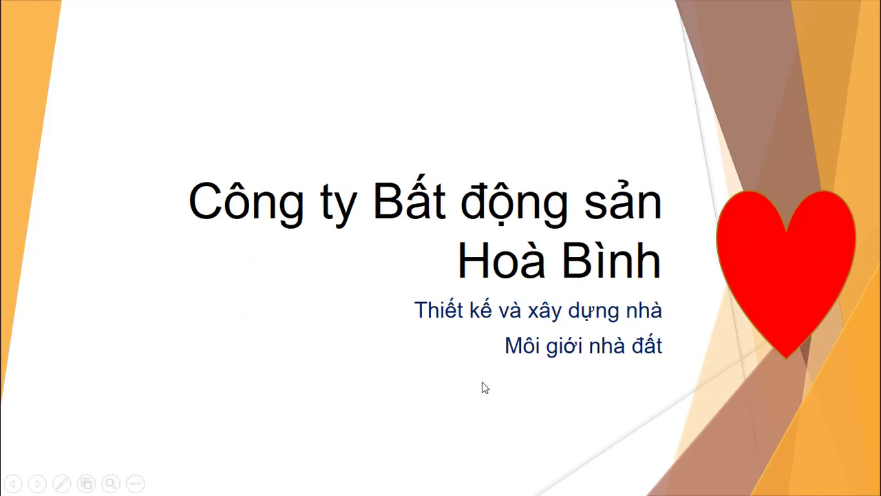
{"action": "left_click", "coordinate": [501, 410]}
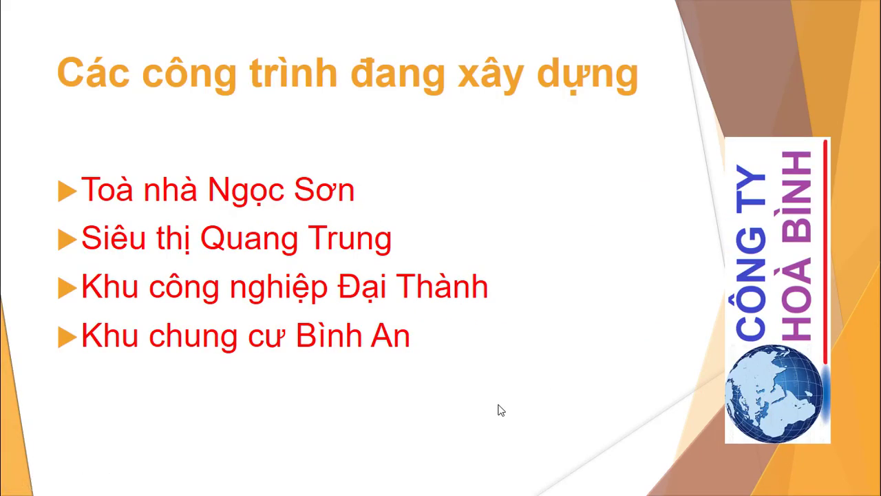
{"action": "left_click", "coordinate": [501, 409]}
{"action": "key", "text": "Escape"}
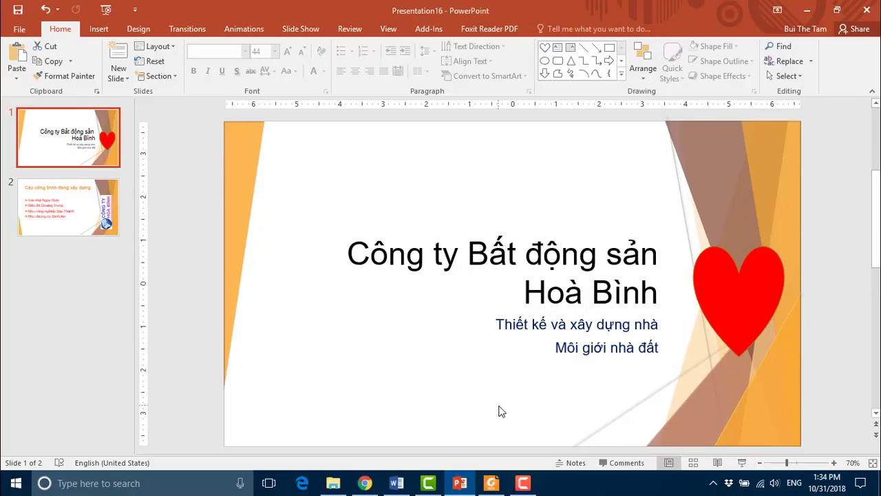
Step: Switch windows to find Bai thuc hanh Bai 7 Slide Master.pptx in E:\Nam2018\POWERP2016
{"action": "left_click", "coordinate": [490, 483]}
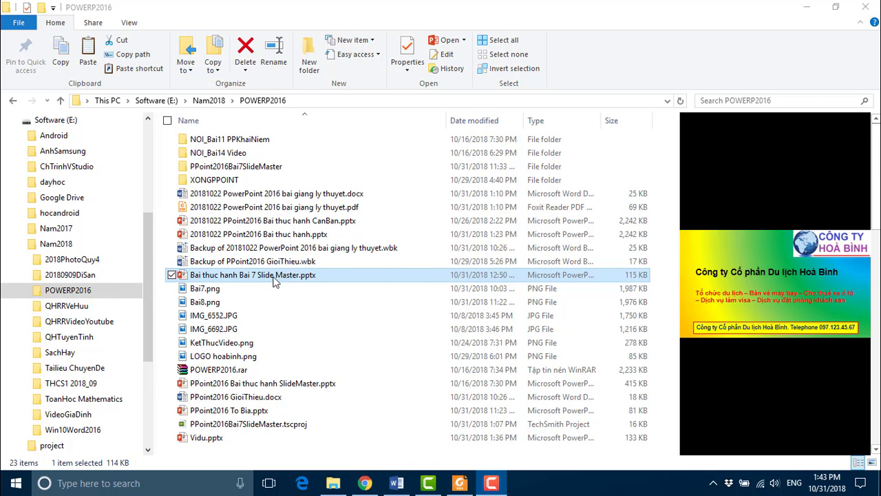
Step: Open Bai thuc hanh Bai 7 Slide Master.pptx, leave Master View, and browse its three slides
{"action": "double_click", "coordinate": [274, 280]}
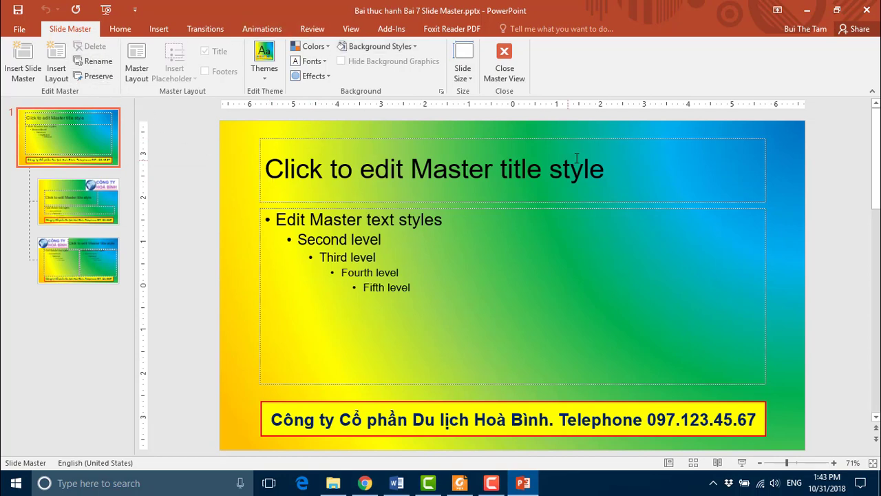
{"action": "left_click", "coordinate": [505, 53]}
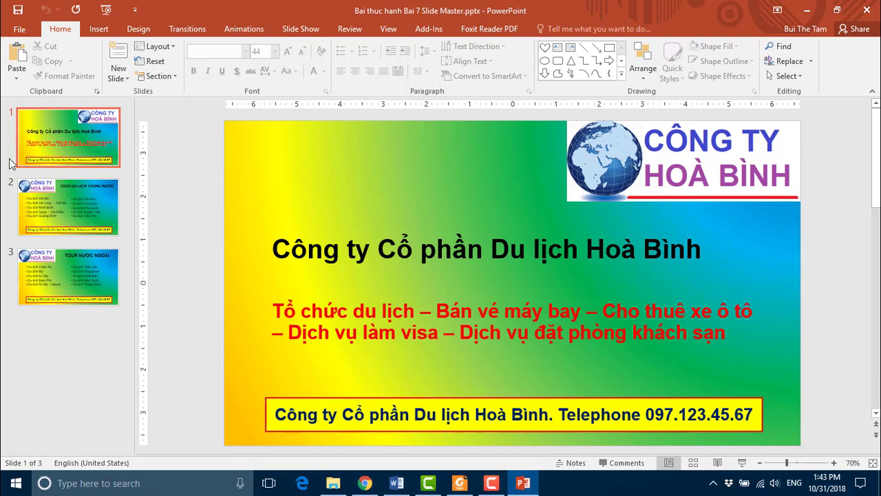
{"action": "left_click", "coordinate": [68, 209]}
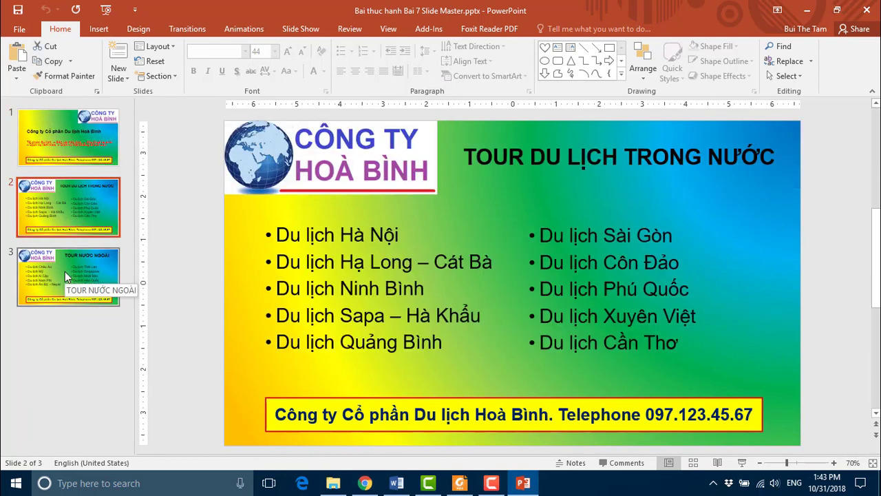
{"action": "left_click", "coordinate": [65, 271]}
{"action": "left_click", "coordinate": [70, 208]}
{"action": "left_click", "coordinate": [75, 142]}
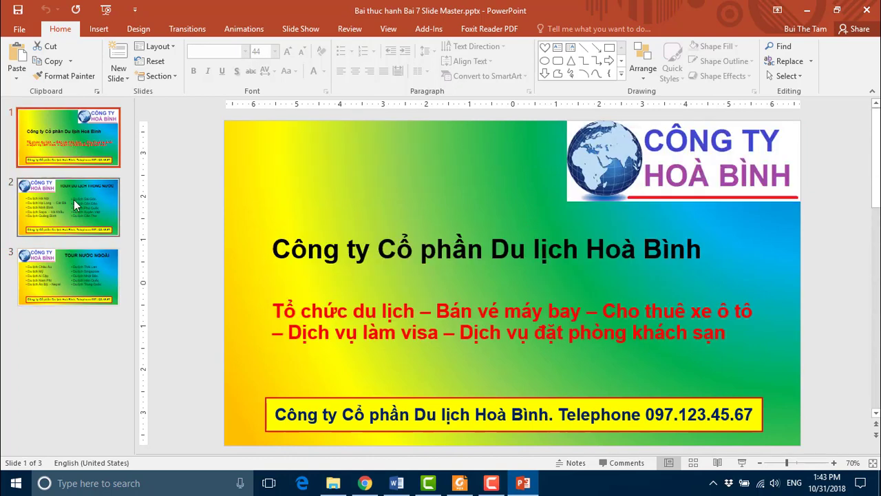
{"action": "left_click", "coordinate": [388, 28]}
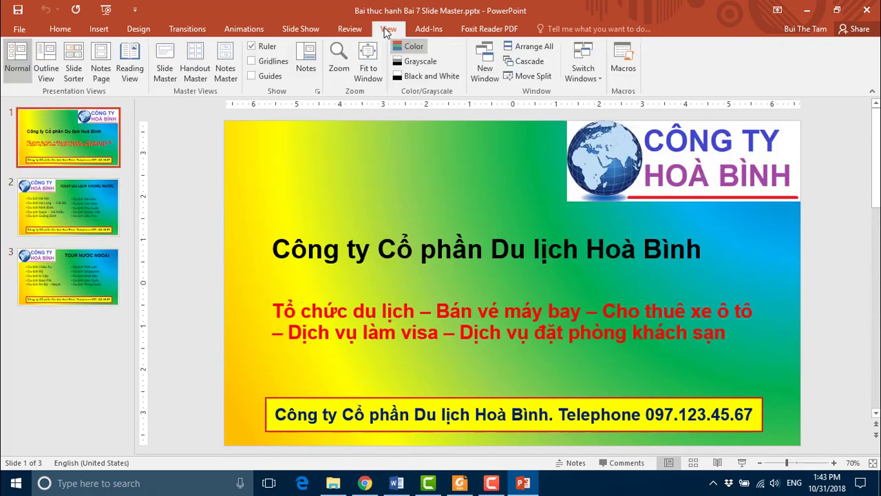
Step: Check the HoaBinh Slide Master's themes list, then return to normal view on slide 1
{"action": "left_click", "coordinate": [163, 72]}
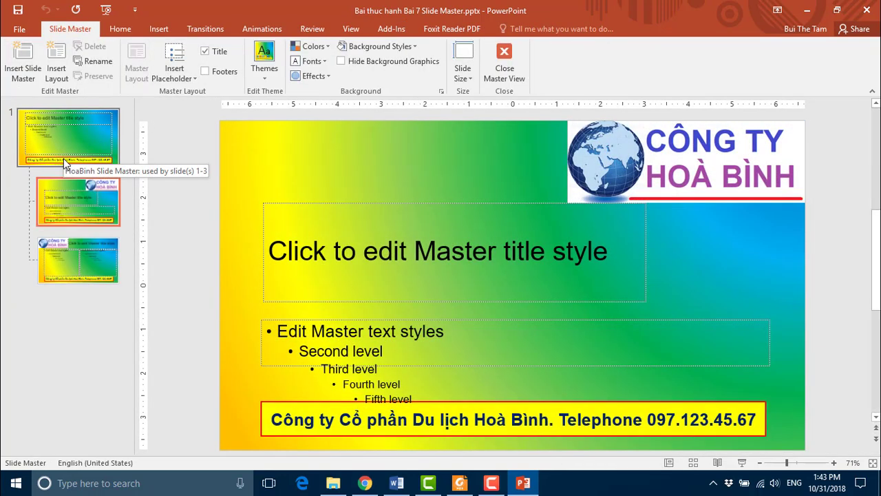
{"action": "left_click", "coordinate": [265, 80]}
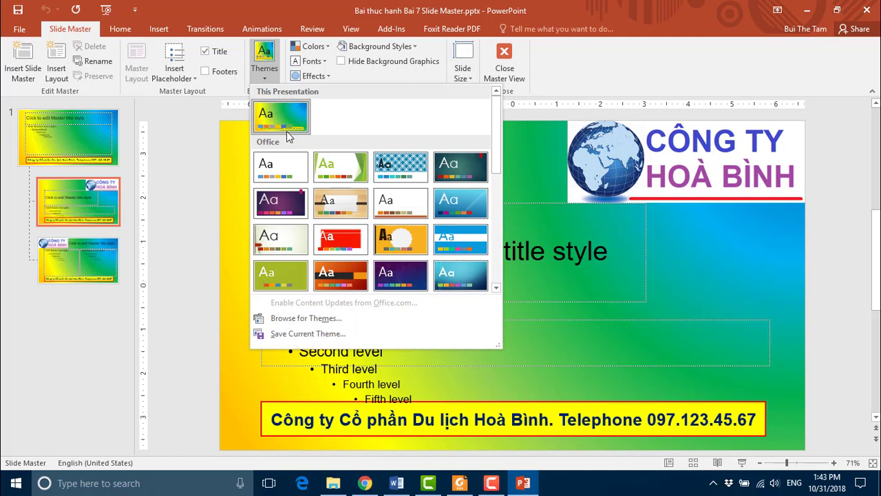
{"action": "left_click", "coordinate": [179, 127]}
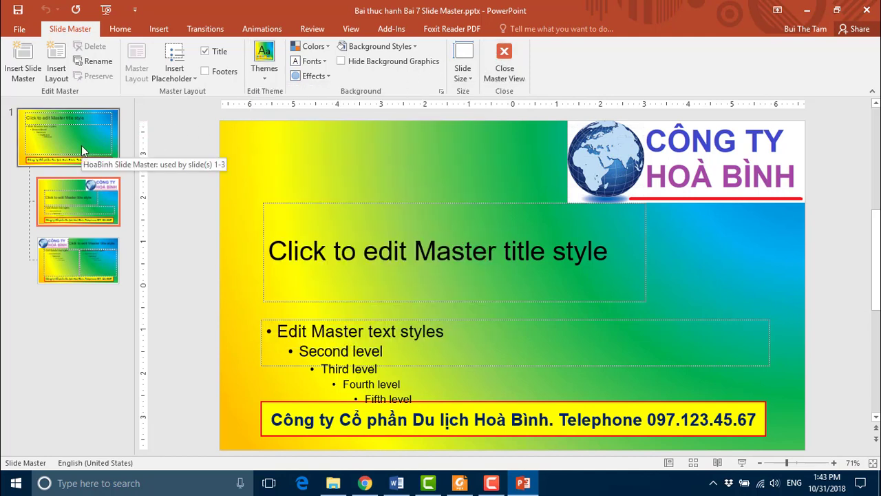
{"action": "left_click", "coordinate": [506, 55]}
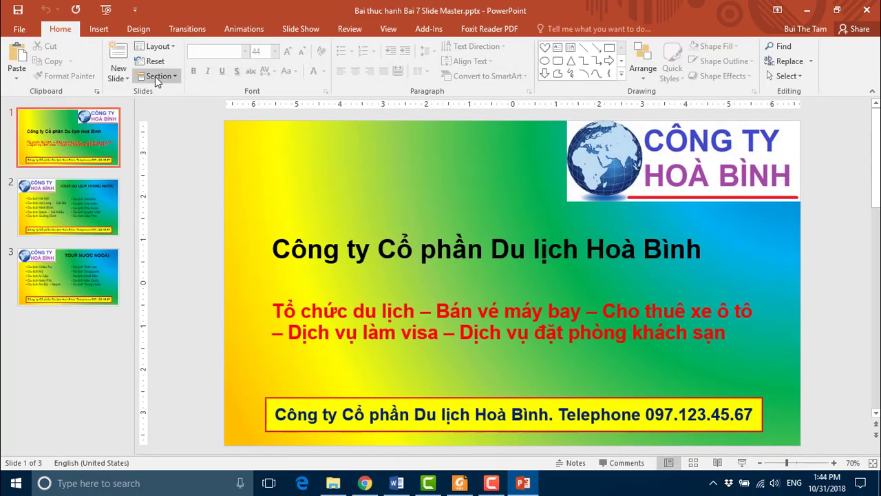
{"action": "left_click", "coordinate": [77, 143]}
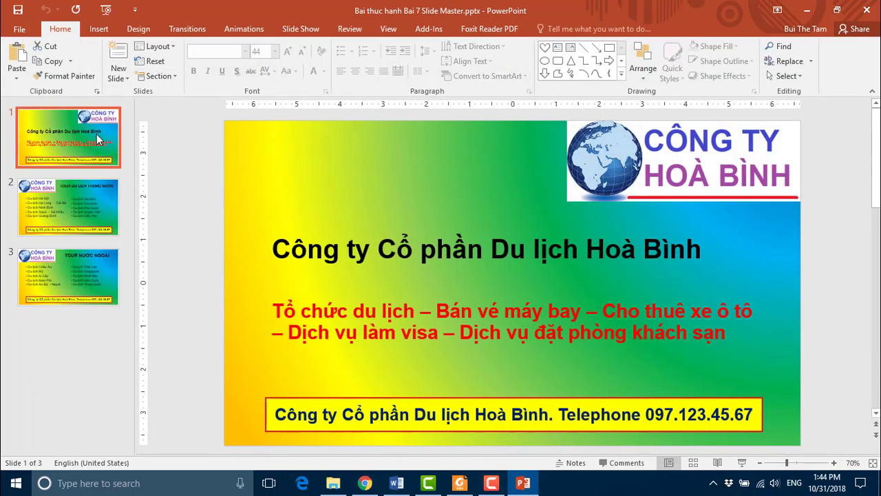
{"action": "left_click", "coordinate": [138, 31]}
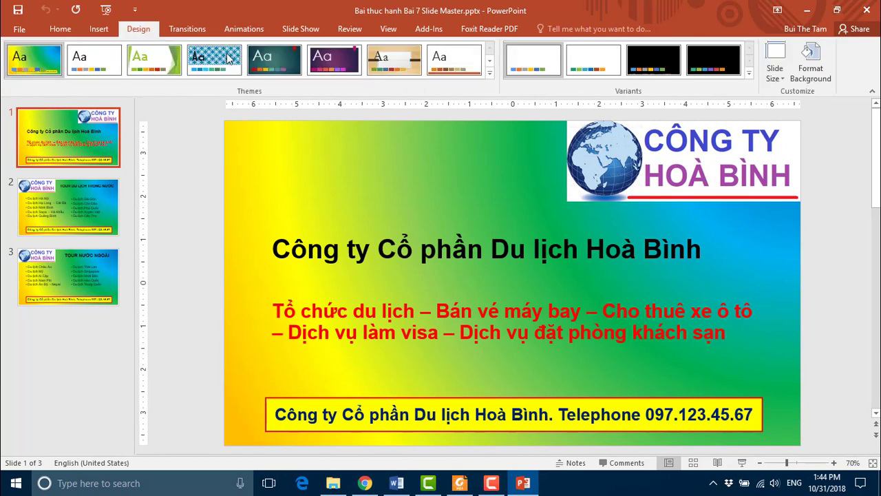
{"action": "left_click", "coordinate": [490, 73]}
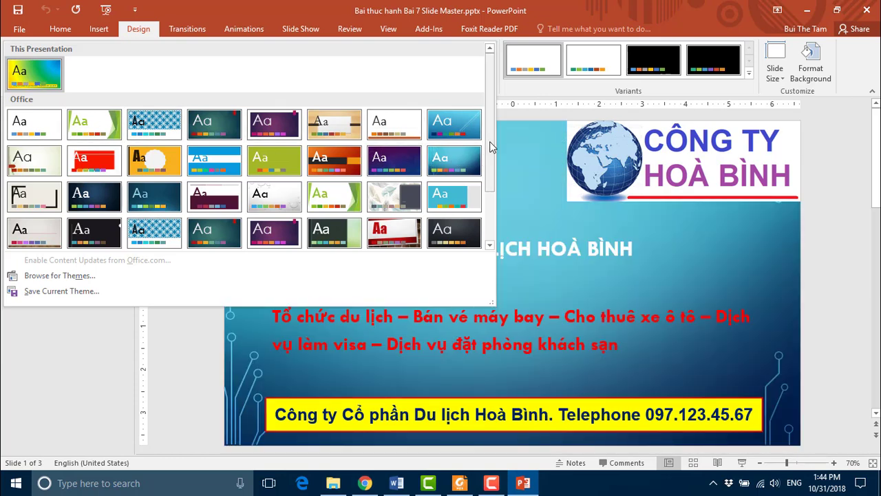
{"action": "left_click_drag", "start_coordinate": [489, 141], "coordinate": [495, 123]}
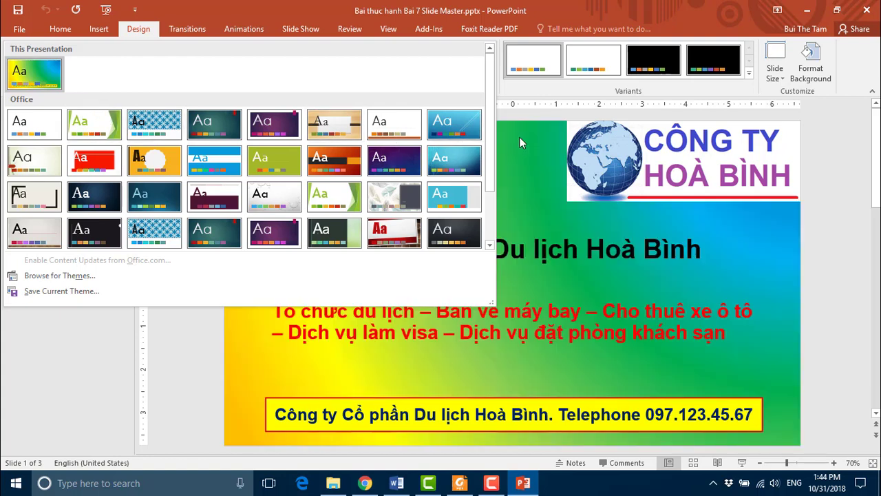
{"action": "left_click", "coordinate": [99, 338]}
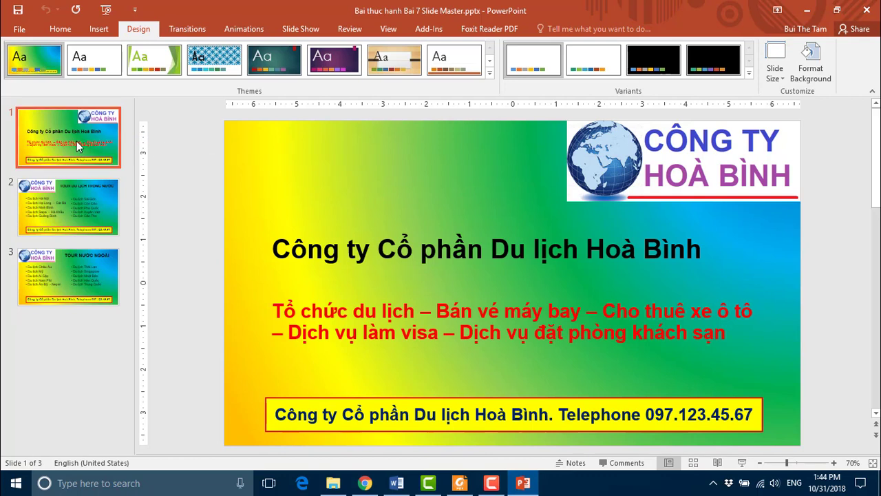
Step: Save the gradient slide master as custom theme HOABINHTheme.thmx in Document Themes
{"action": "left_click", "coordinate": [389, 29]}
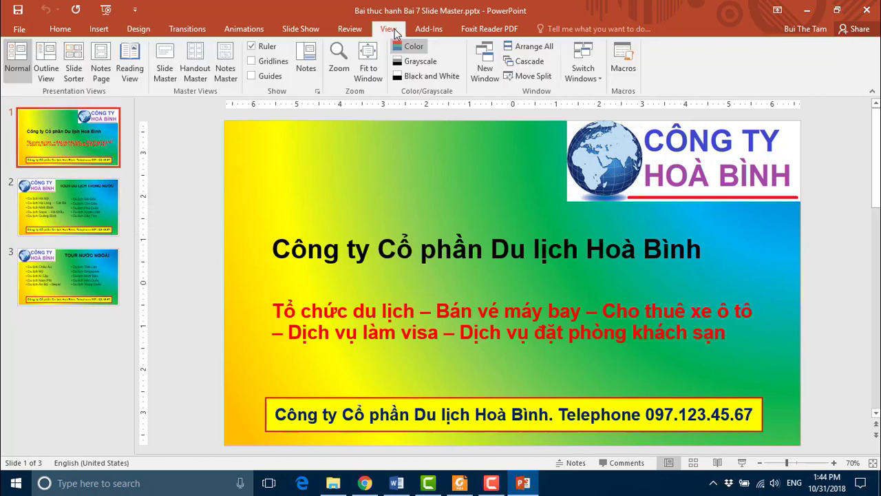
{"action": "left_click", "coordinate": [165, 72]}
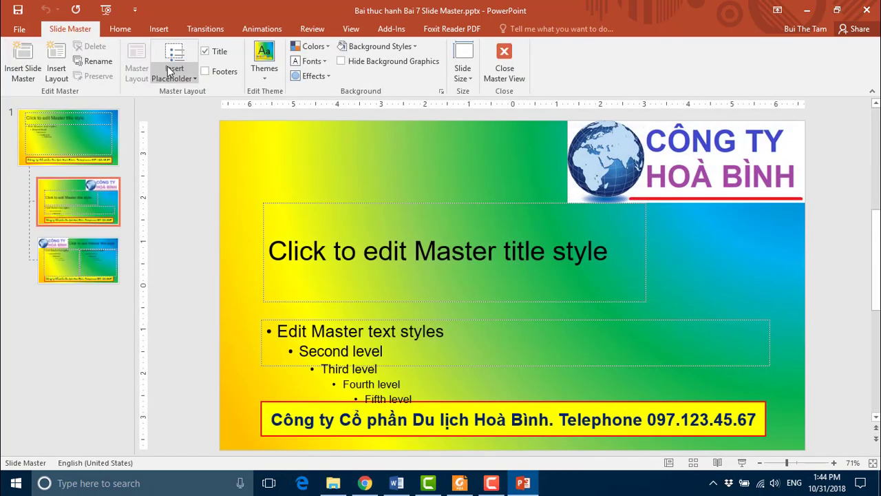
{"action": "left_click", "coordinate": [265, 76]}
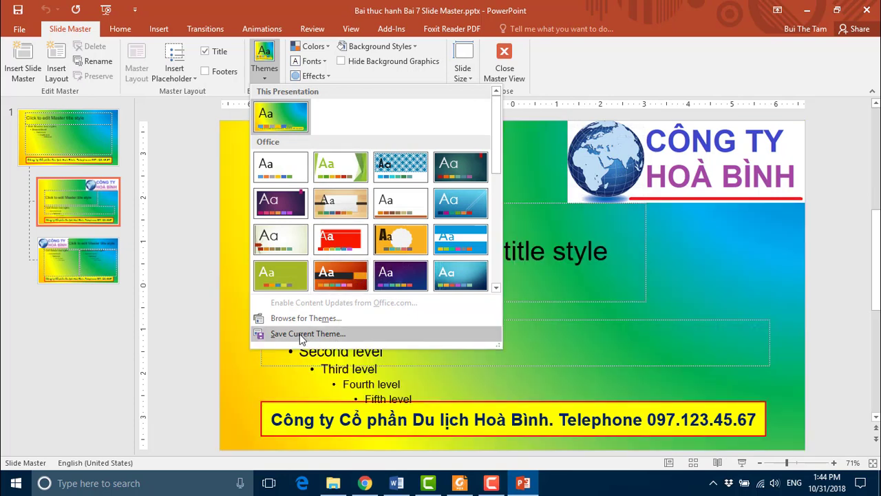
{"action": "left_click", "coordinate": [301, 334]}
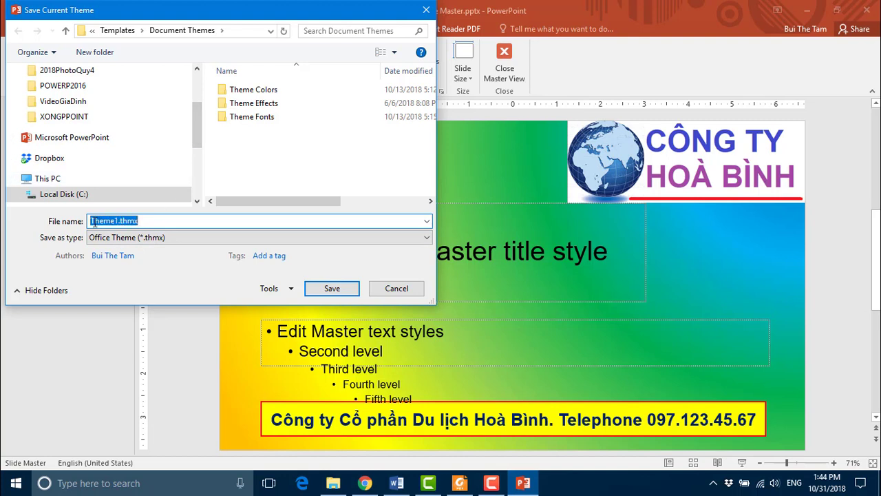
{"action": "left_click", "coordinate": [92, 220]}
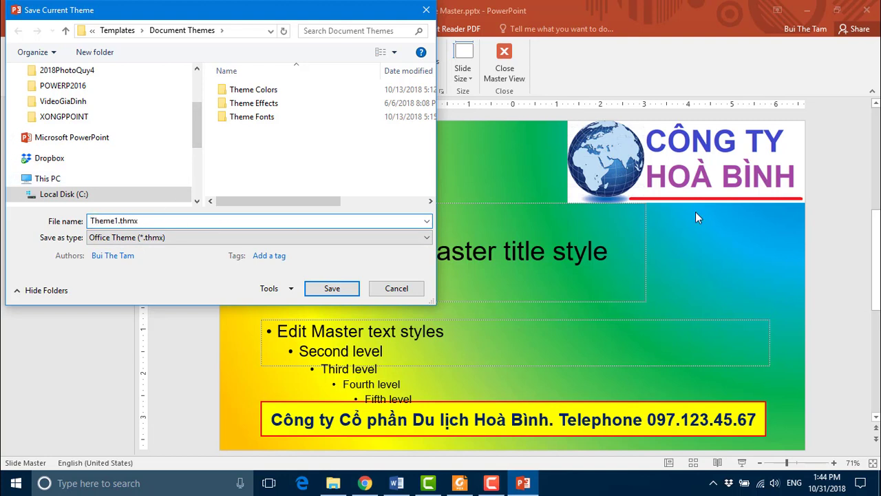
{"action": "key", "text": "Delete"}
{"action": "key", "text": "Delete"}
{"action": "key", "text": "Delete"}
{"action": "key", "text": "Delete"}
{"action": "key", "text": "Delete"}
{"action": "key", "text": "Delete"}
{"action": "type", "text": "H"}
{"action": "type", "text": "OA"}
{"action": "type", "text": "BINH"}
{"action": "type", "text": "The"}
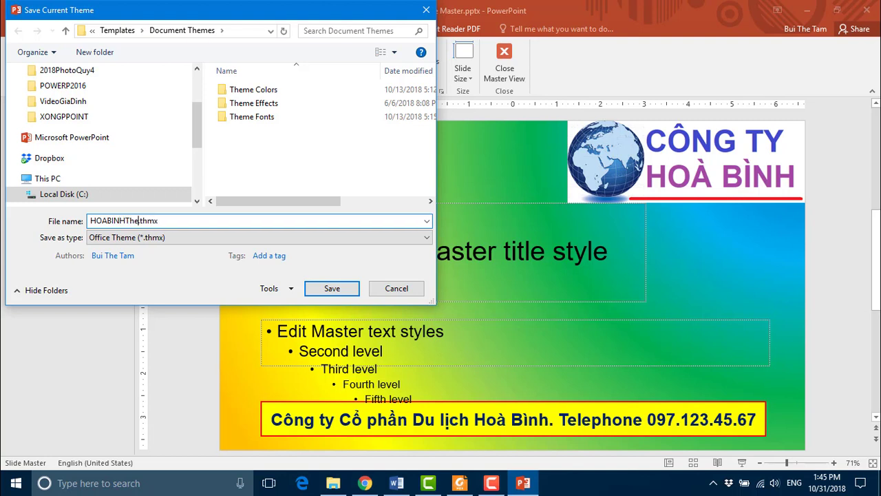
{"action": "type", "text": "me"}
{"action": "left_click", "coordinate": [334, 288]}
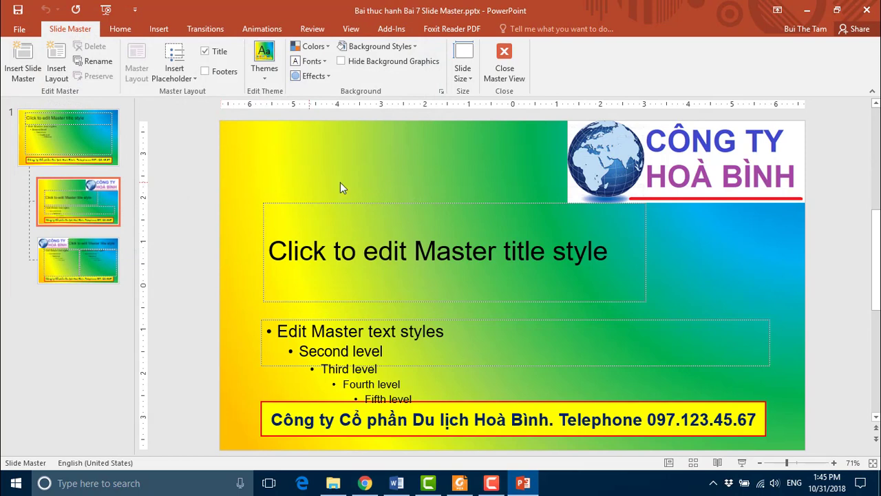
Step: Leave Slide Master view and confirm HOABINHTheme is listed under Custom in the Design themes gallery
{"action": "left_click", "coordinate": [509, 64]}
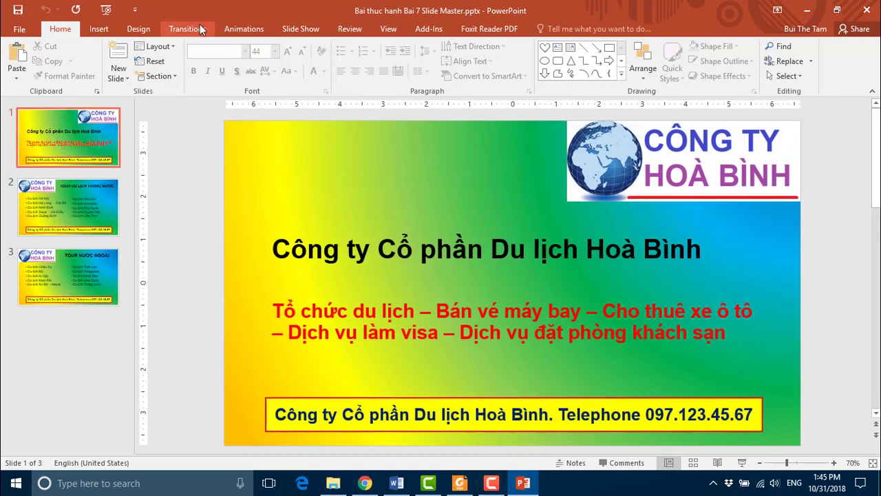
{"action": "left_click", "coordinate": [133, 31]}
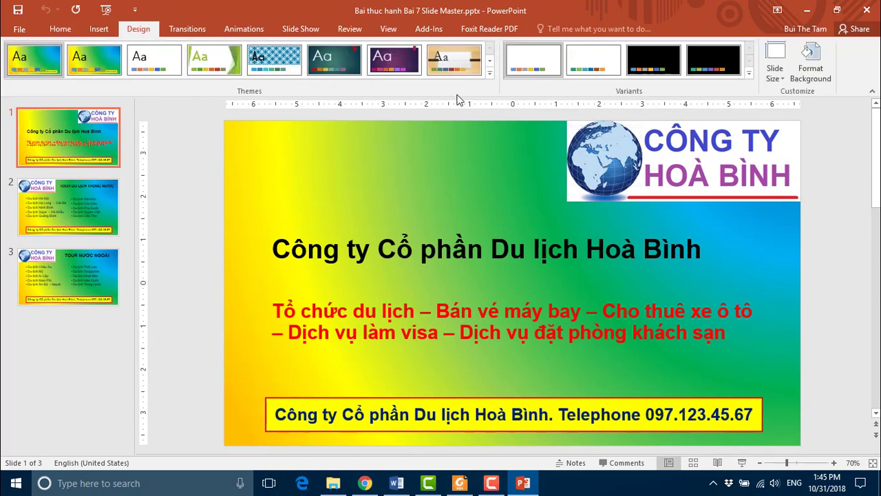
{"action": "left_click", "coordinate": [490, 77]}
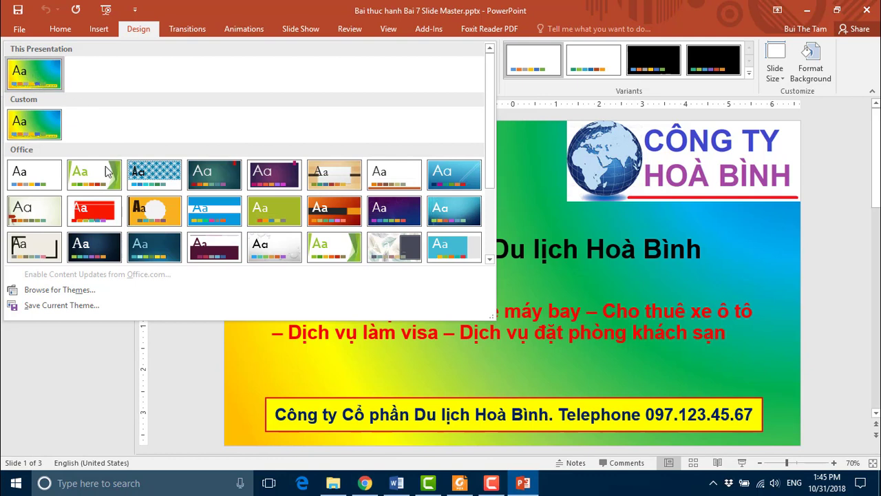
{"action": "left_click", "coordinate": [103, 328]}
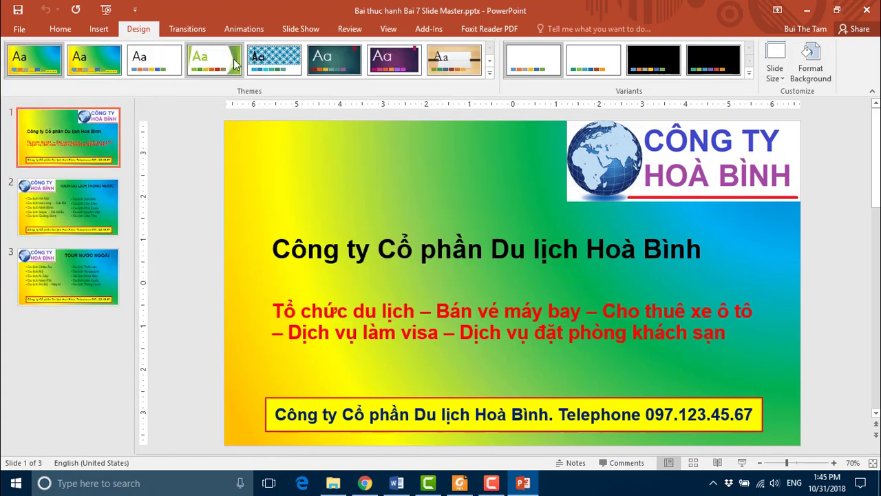
Step: Close the Bai 7 deck and relaunch PowerPoint 2016 with its start screen maximized
{"action": "left_click", "coordinate": [867, 10]}
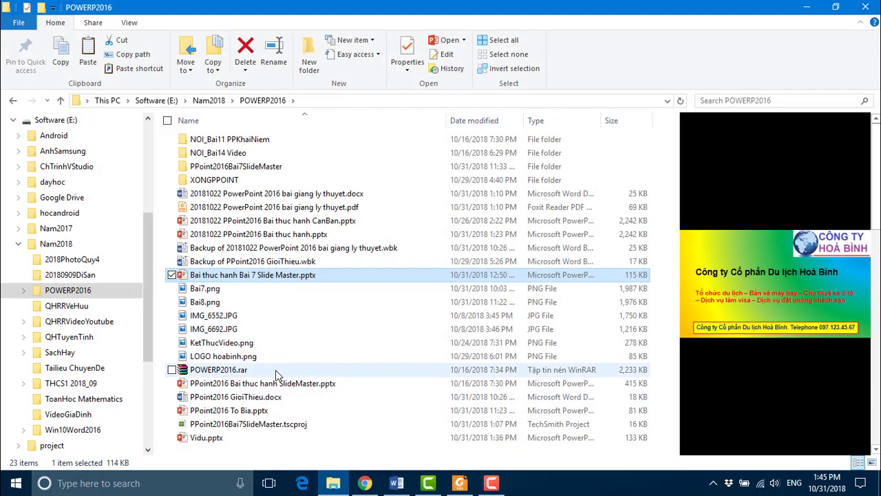
{"action": "left_click", "coordinate": [15, 485]}
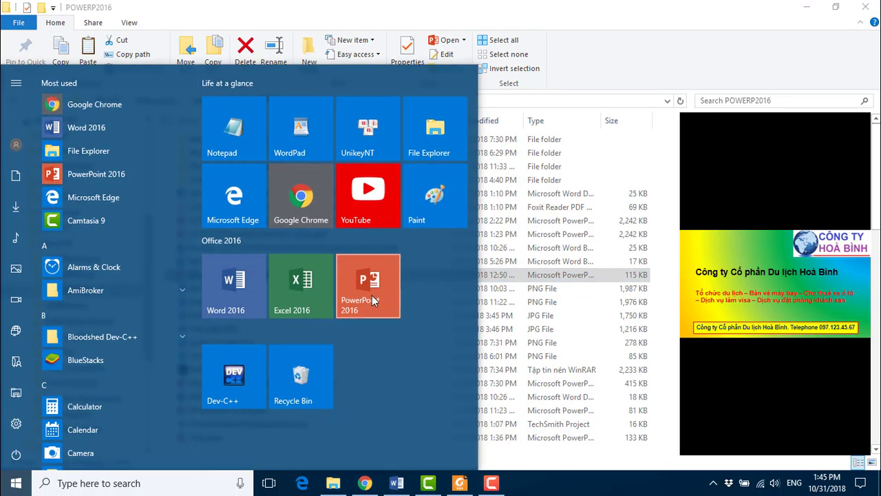
{"action": "left_click", "coordinate": [372, 296]}
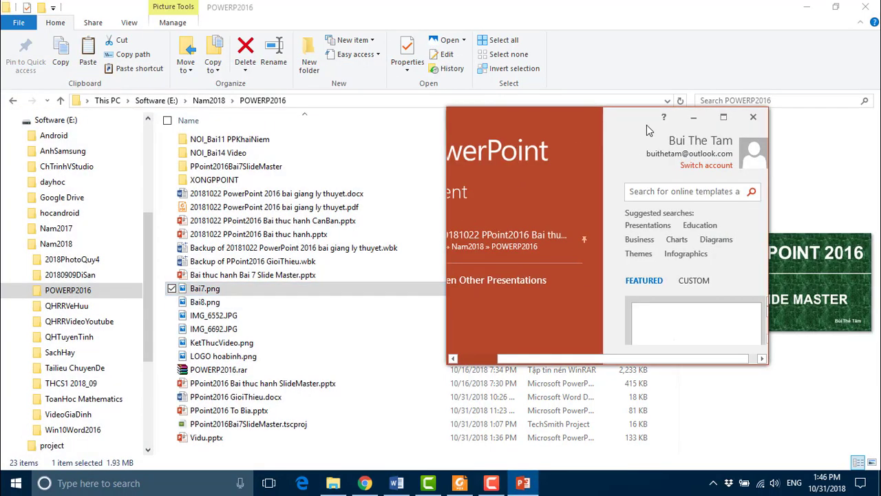
{"action": "left_click", "coordinate": [723, 117]}
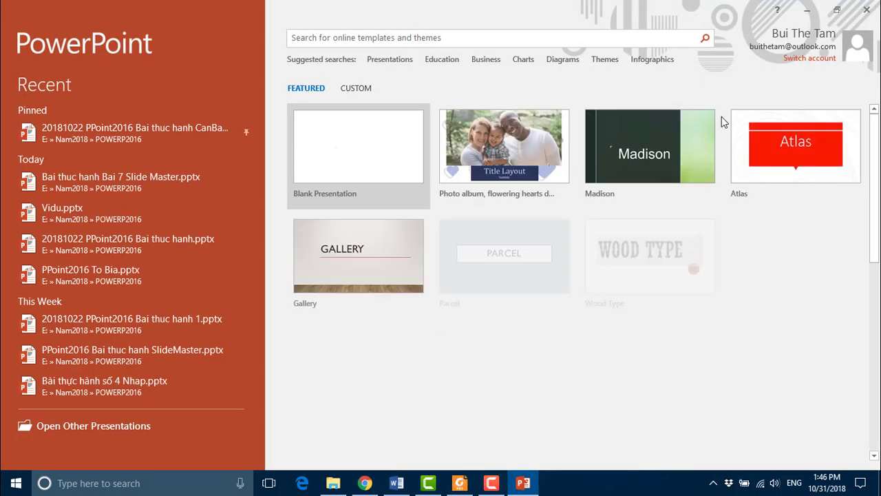
Step: Create a blank presentation and apply the custom HOABINHTheme to it
{"action": "left_click", "coordinate": [361, 168]}
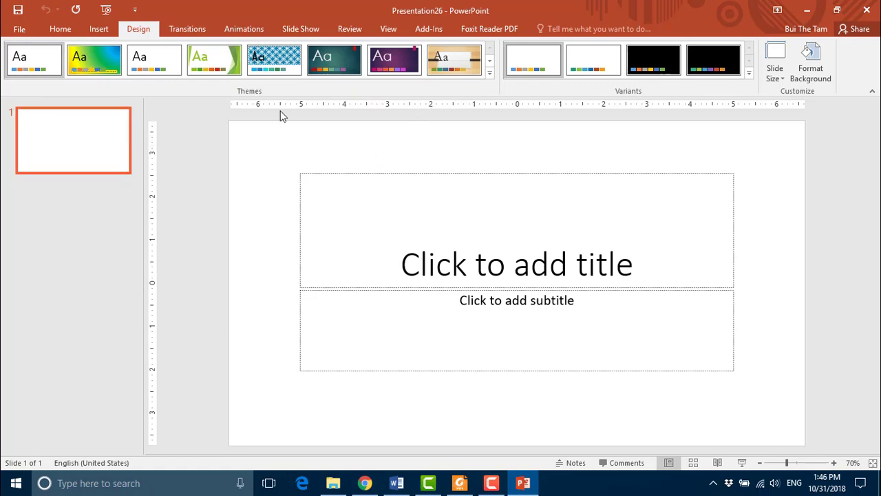
{"action": "left_click", "coordinate": [490, 74]}
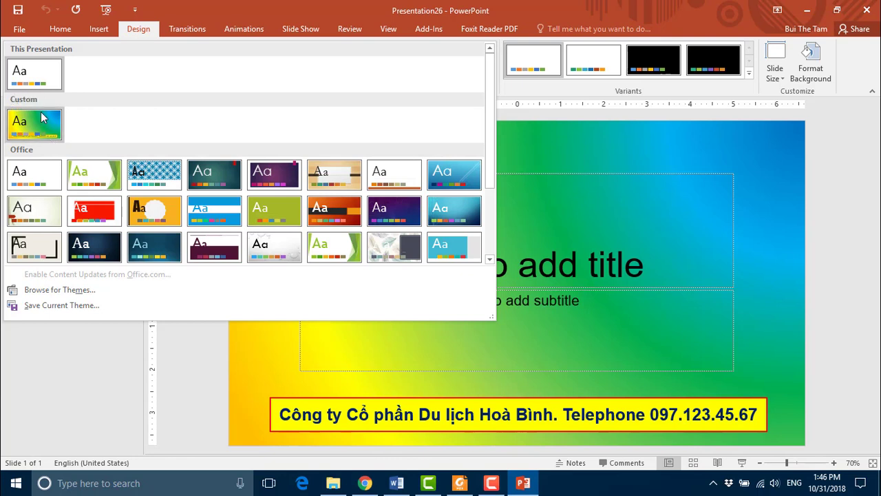
{"action": "left_click", "coordinate": [39, 137]}
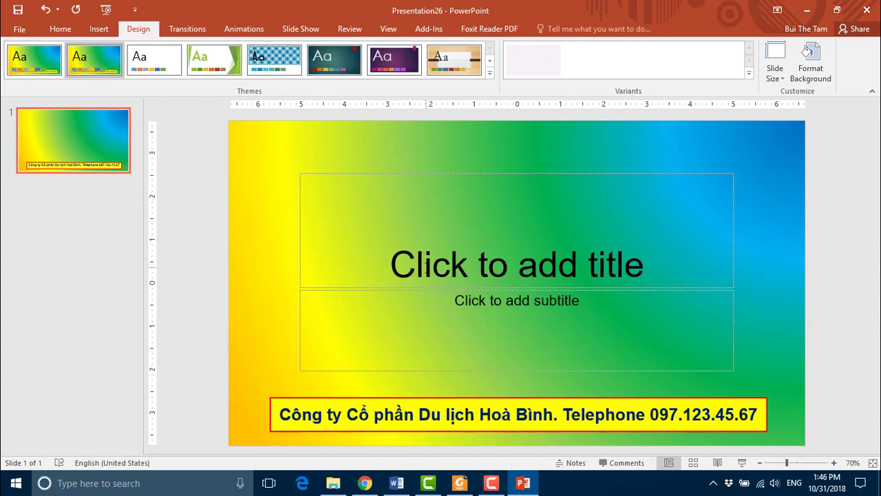
{"action": "left_click", "coordinate": [427, 268]}
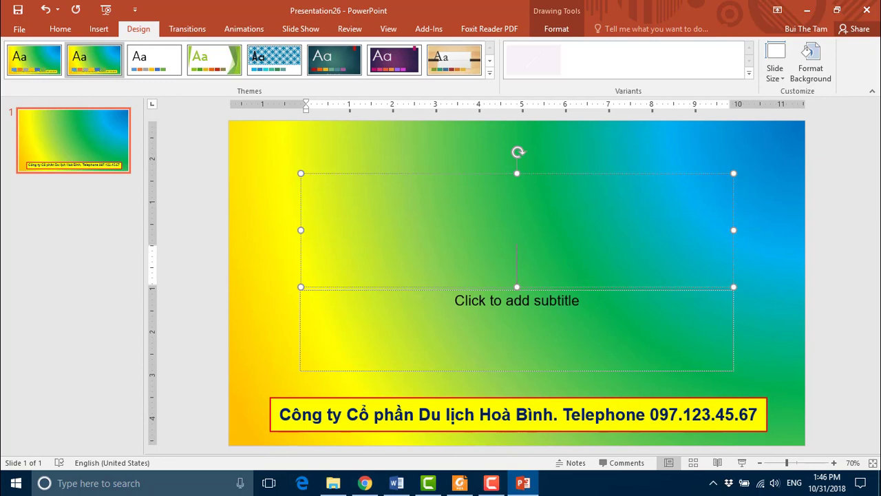
Step: Title the first slide 'Công ty Du lịch Hoà Bình'
{"action": "type", "text": "C"}
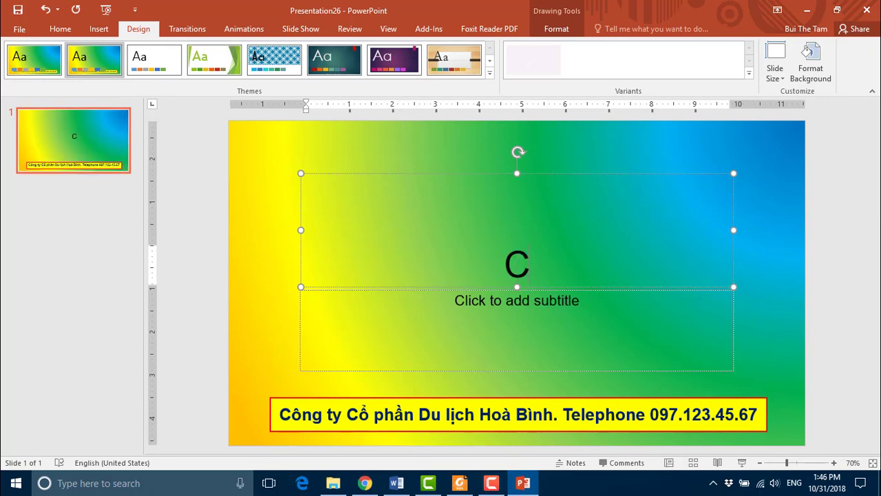
{"action": "type", "text": "oongty"}
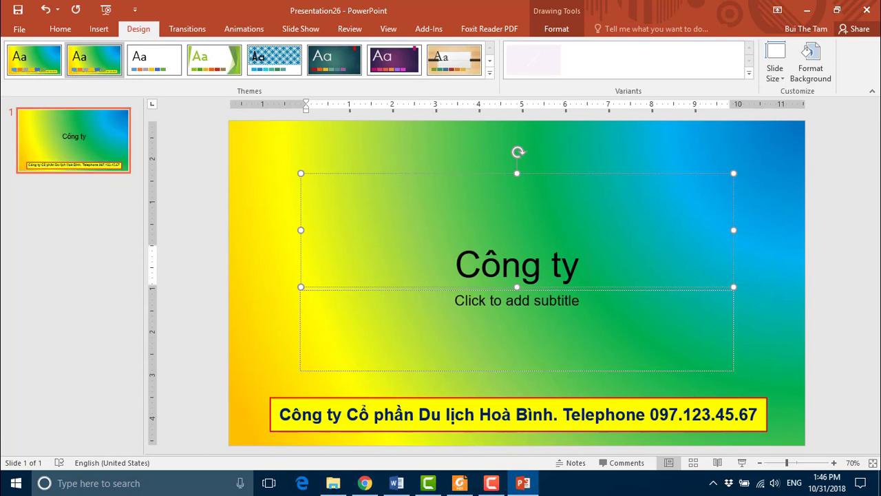
{"action": "type", "text": "Du lic"}
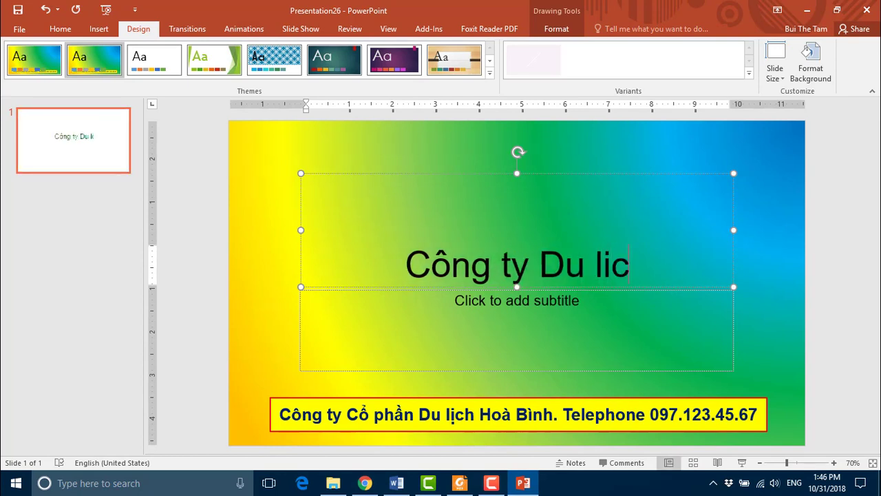
{"action": "key", "text": "BackSpace"}
{"action": "key", "text": "BackSpace"}
{"action": "type", "text": "ịch"}
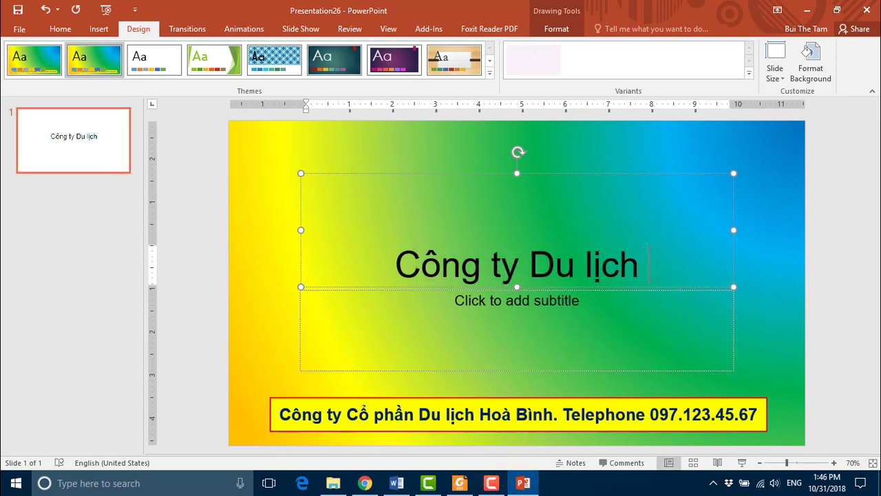
{"action": "type", "text": " Hoaf B"}
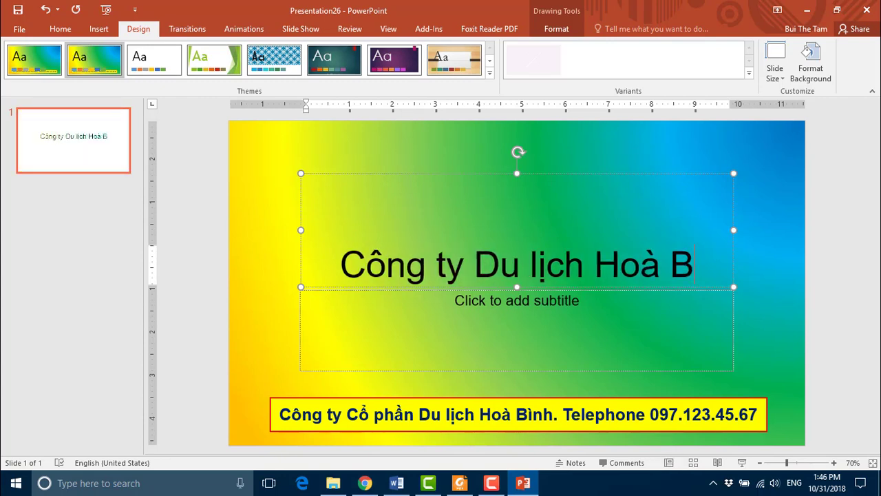
{"action": "type", "text": "inhf"}
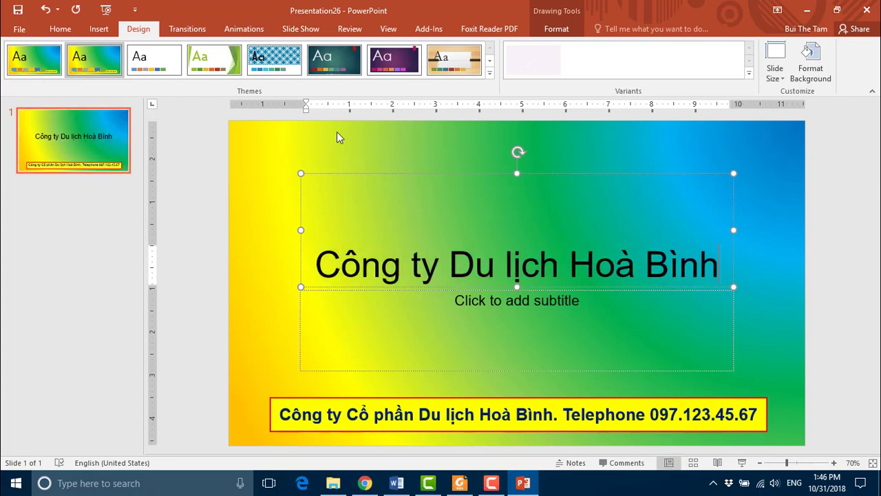
{"action": "left_click", "coordinate": [63, 30]}
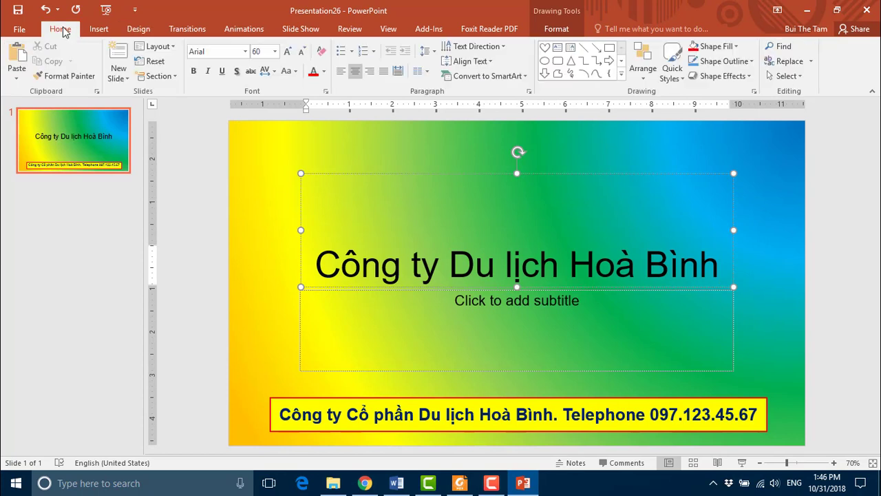
{"action": "left_click", "coordinate": [133, 199]}
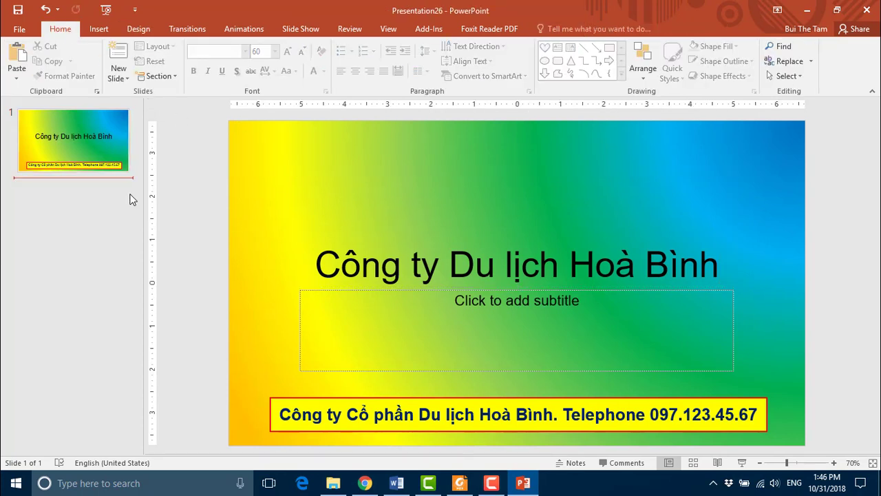
Step: Add a second slide with the Hai cot van ban layout, then bring up the lecture notes PDF in Foxit Reader
{"action": "left_click", "coordinate": [124, 77]}
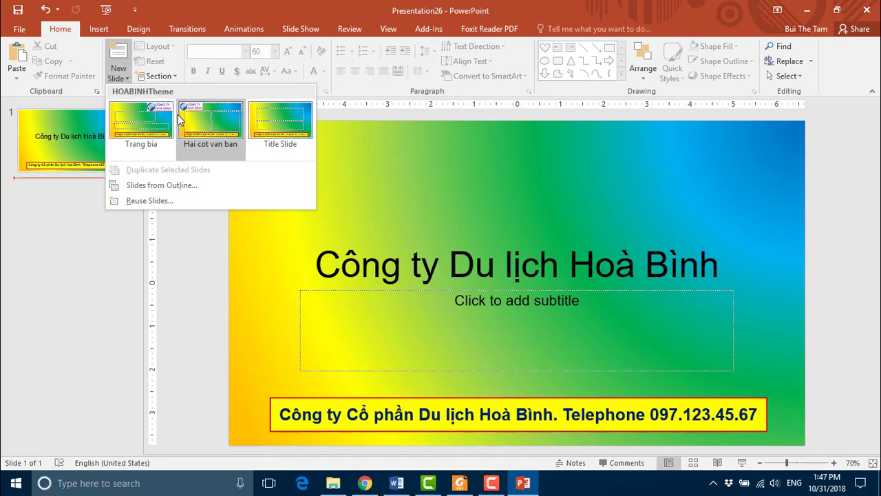
{"action": "left_click", "coordinate": [213, 131]}
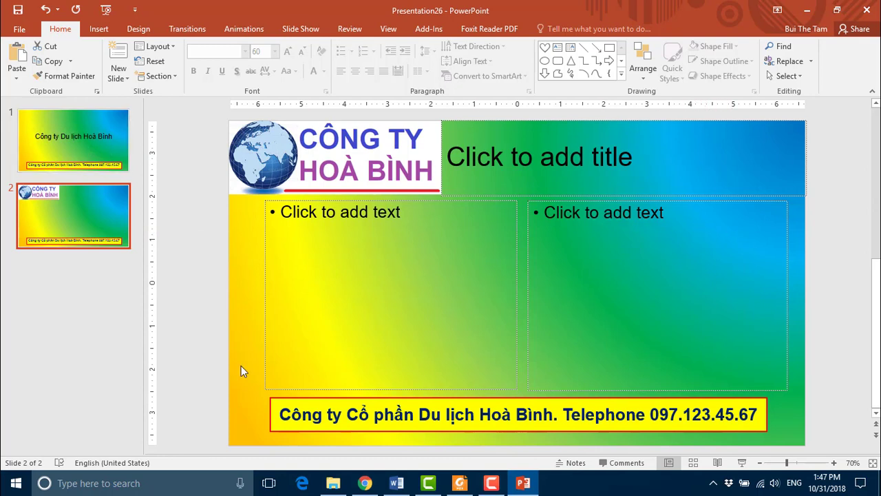
{"action": "mouse_move", "coordinate": [460, 483]}
{"action": "left_click", "coordinate": [448, 427]}
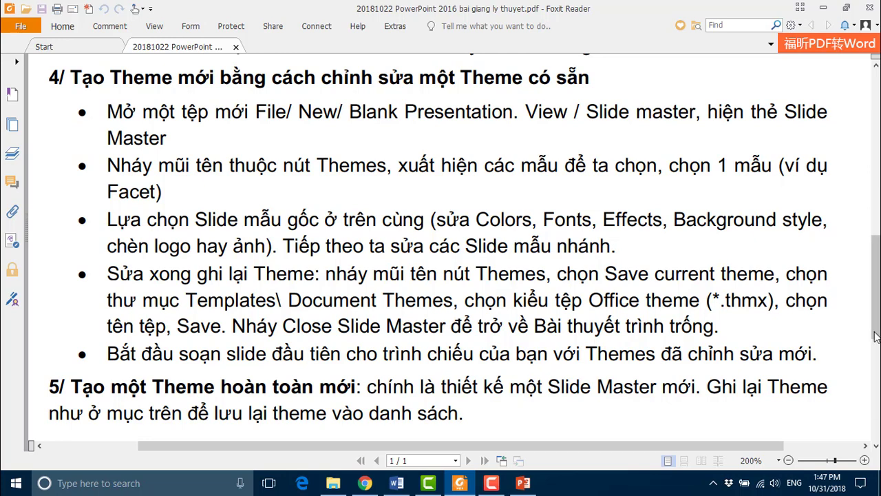
{"action": "left_click_drag", "start_coordinate": [877, 310], "coordinate": [877, 327]}
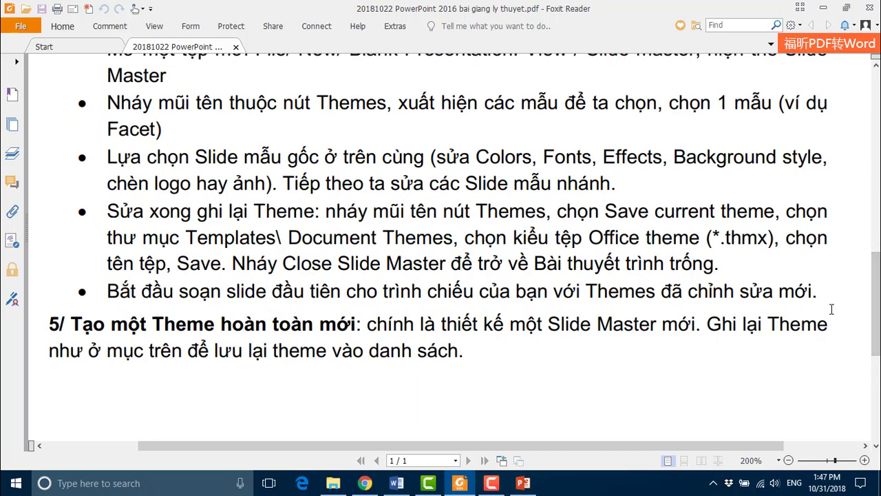
{"action": "scroll", "coordinate": [836, 378], "scroll_direction": "up", "scroll_amount": 1}
{"action": "scroll", "coordinate": [836, 378], "scroll_direction": "up", "scroll_amount": 1}
{"action": "scroll", "coordinate": [812, 310], "scroll_direction": "up", "scroll_amount": 2}
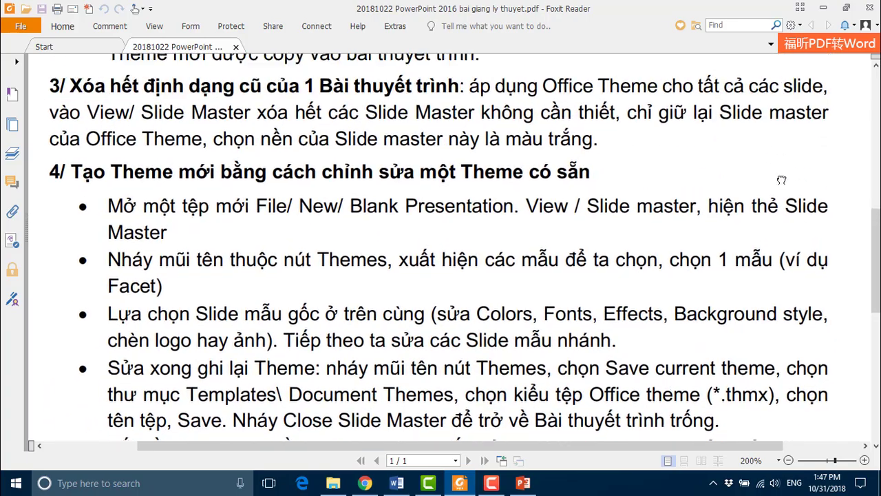
{"action": "scroll", "coordinate": [778, 206], "scroll_direction": "up", "scroll_amount": 5}
{"action": "mouse_move", "coordinate": [741, 94]}
{"action": "left_mouse_down"}
{"action": "mouse_move", "coordinate": [728, 246]}
{"action": "mouse_move", "coordinate": [733, 239]}
{"action": "left_mouse_up"}
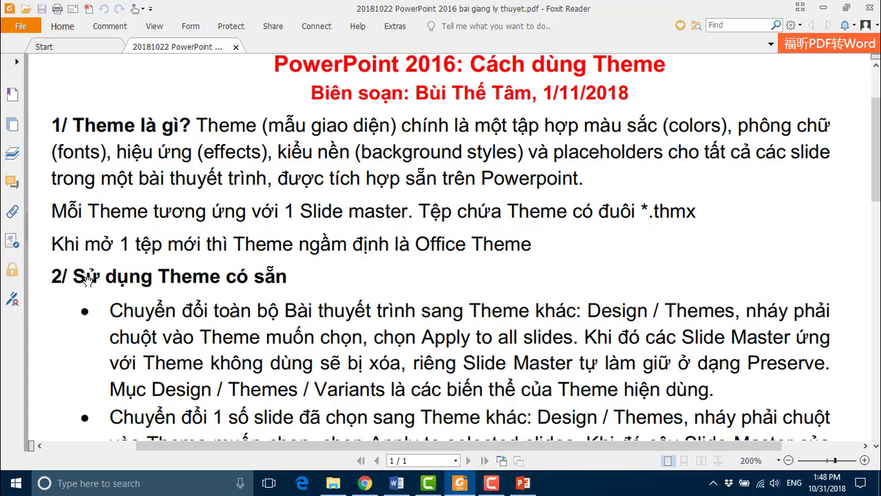
{"action": "left_click_drag", "start_coordinate": [829, 266], "coordinate": [821, 67]}
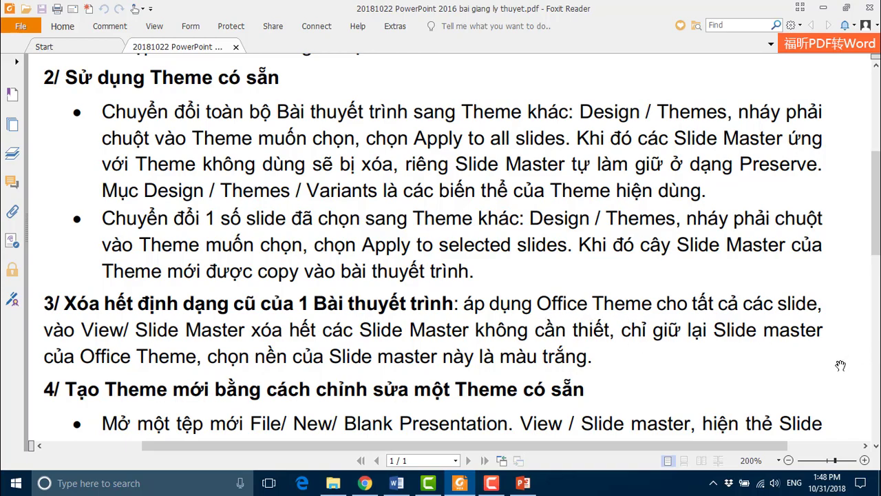
{"action": "mouse_move", "coordinate": [840, 365]}
{"action": "left_mouse_down"}
{"action": "mouse_move", "coordinate": [850, 8]}
{"action": "mouse_move", "coordinate": [851, 64]}
{"action": "left_mouse_up"}
{"action": "scroll", "coordinate": [192, 78], "scroll_direction": "down", "scroll_amount": 1}
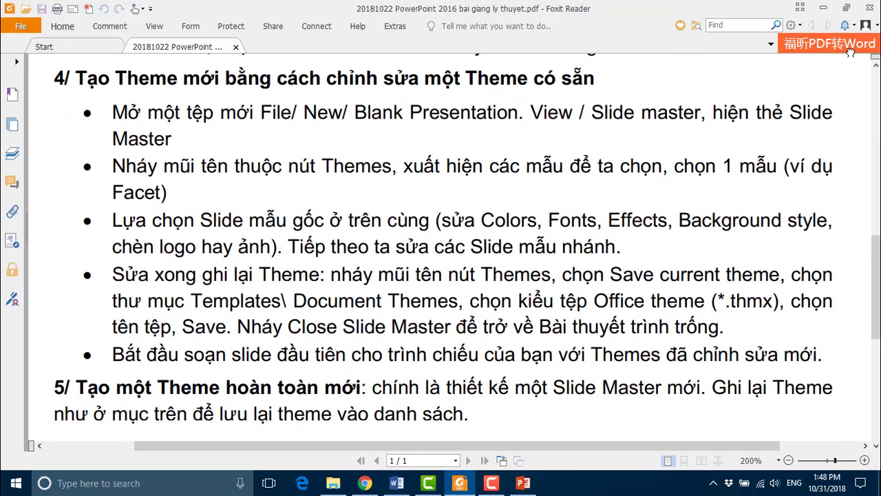